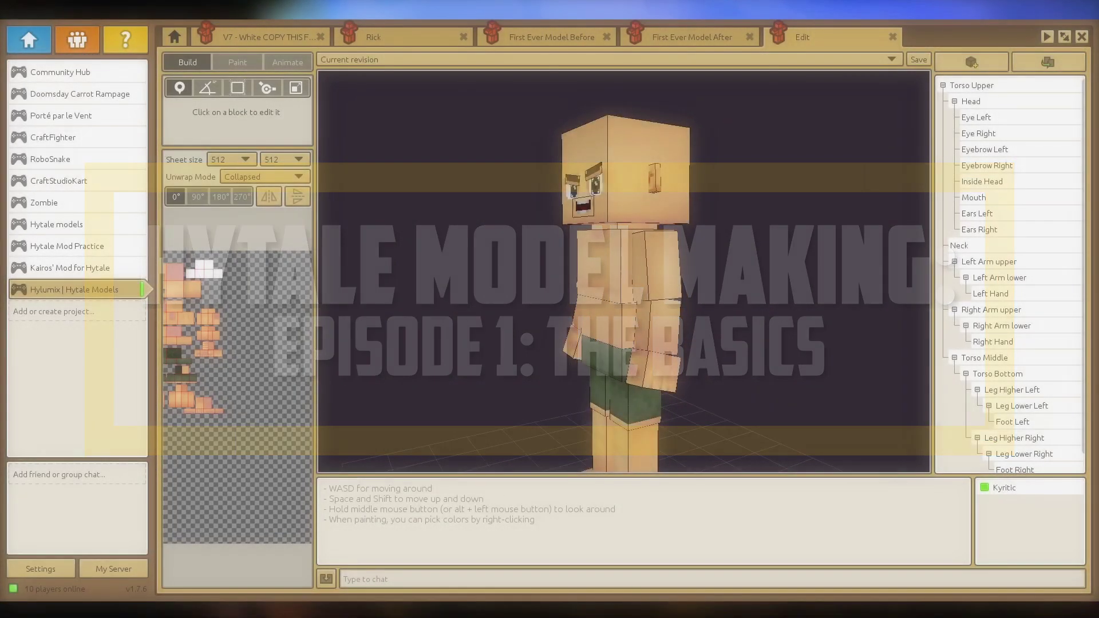
key("a")
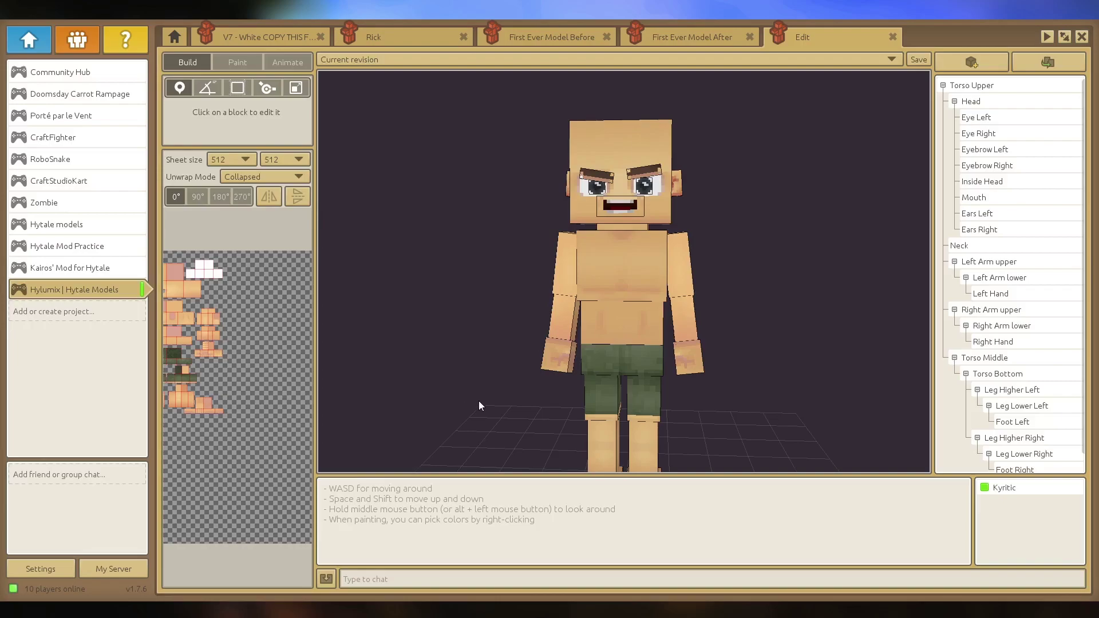
key("a")
middle_click_drag(525, 395, 550, 395)
key("d")
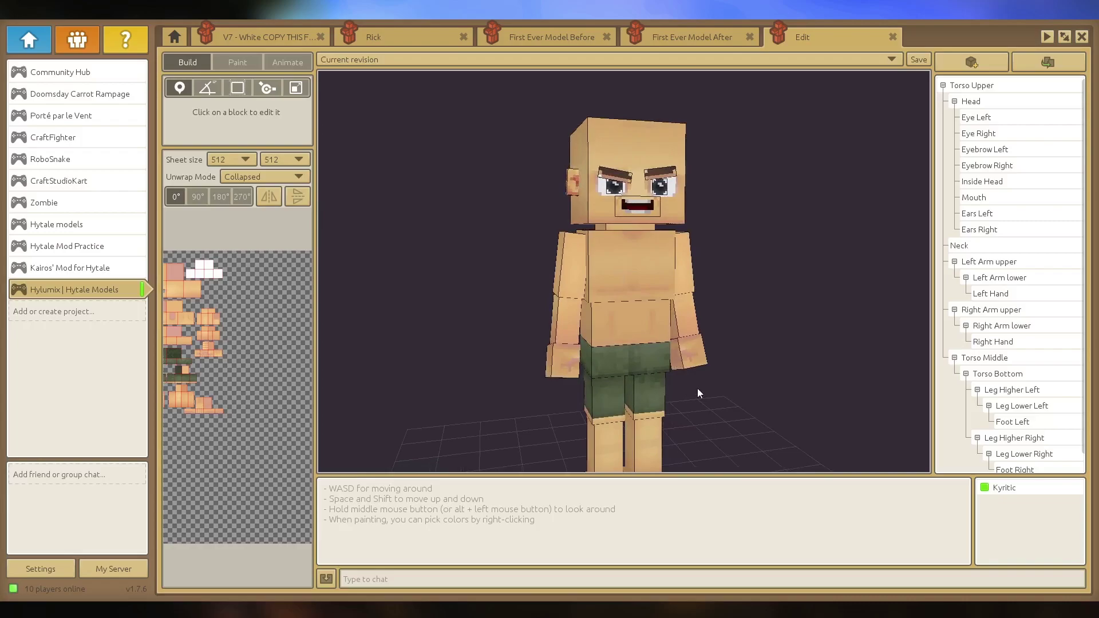
middle_click_drag(697, 388, 674, 388)
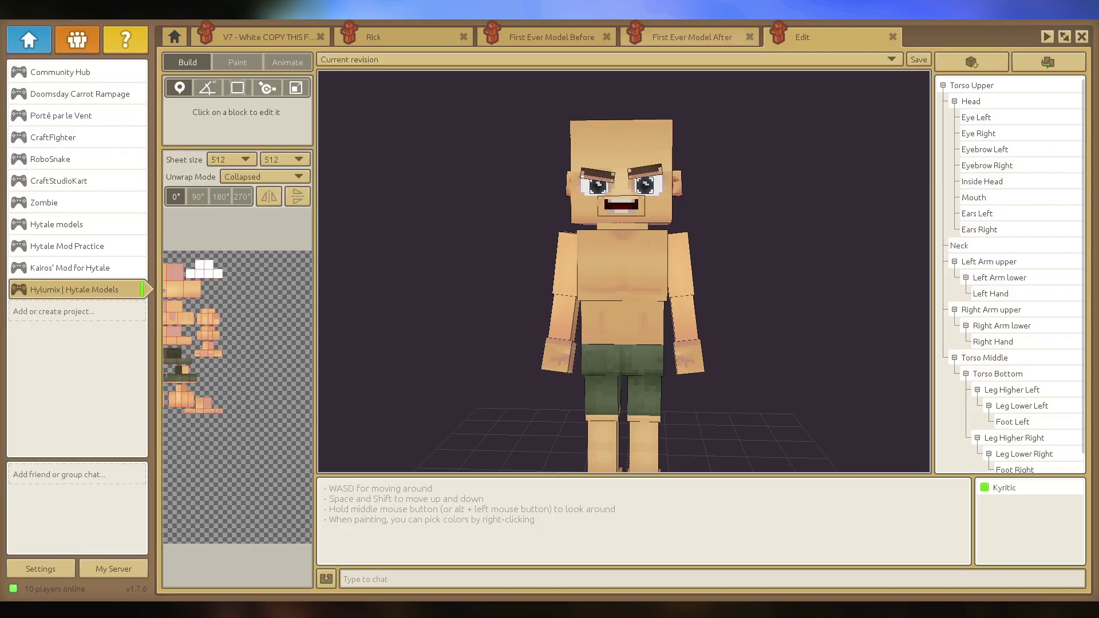
Step: Show the First Ever Model Before and examine its body and the face area of its texture sheet close up
left_click(551, 38)
middle_click_drag(777, 285, 623, 271)
middle_click_drag(732, 283, 623, 283)
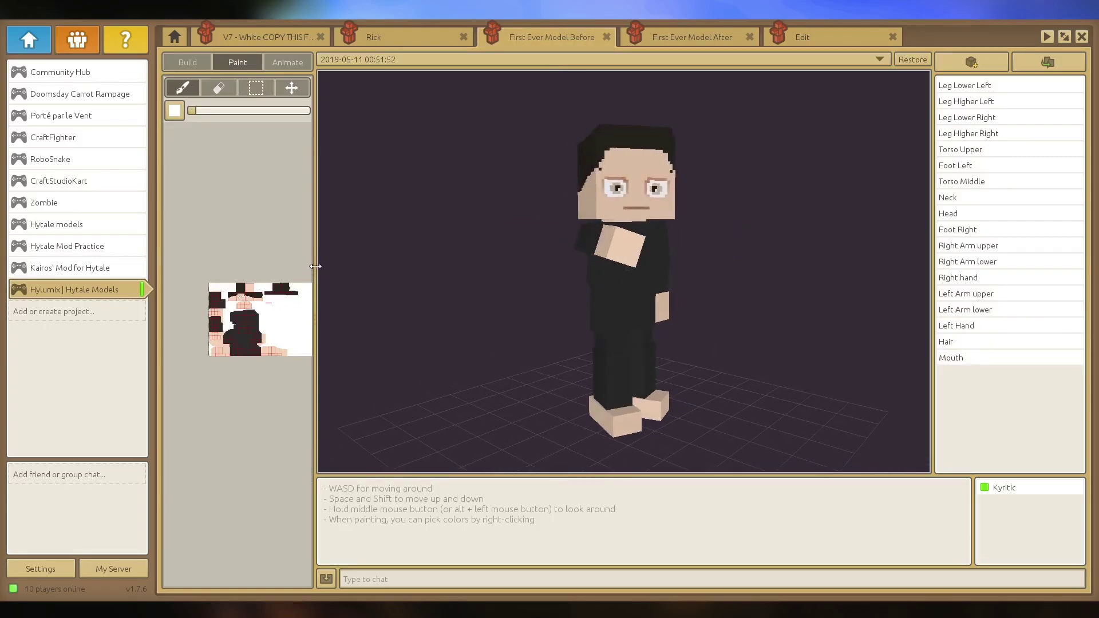
left_click_drag(315, 266, 461, 269)
scroll(297, 337, "up", 1)
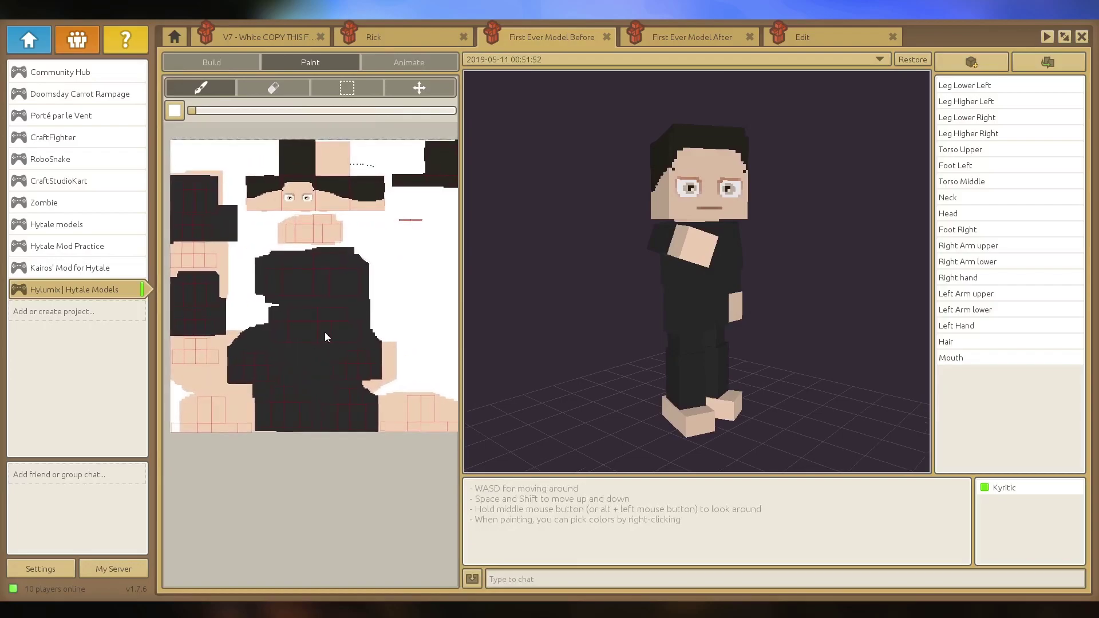
middle_click_drag(324, 332, 318, 420)
scroll(310, 334, "up", 3)
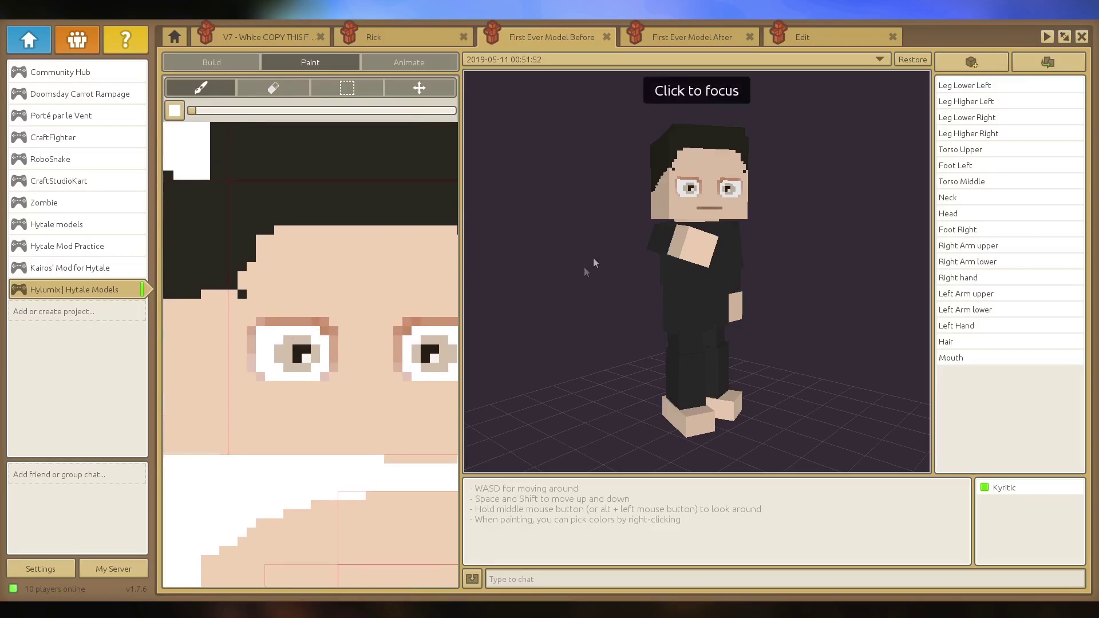
left_click(737, 266)
middle_click_drag(697, 272, 690, 270)
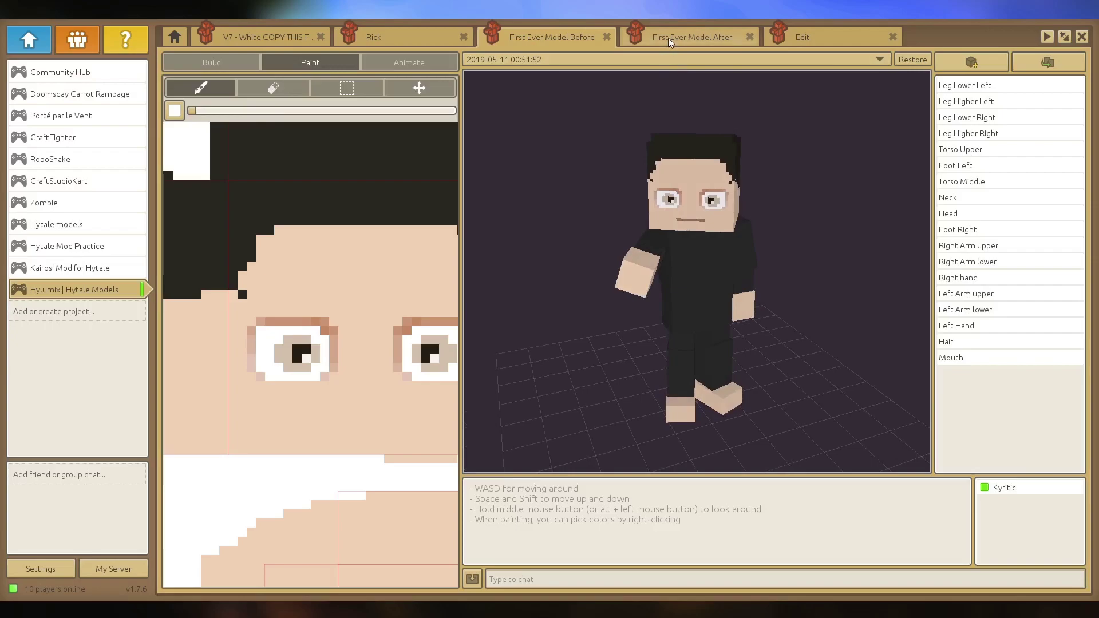
Step: Show the First Ever Model After in Paint mode and examine its body and texture sheet
left_click(662, 37)
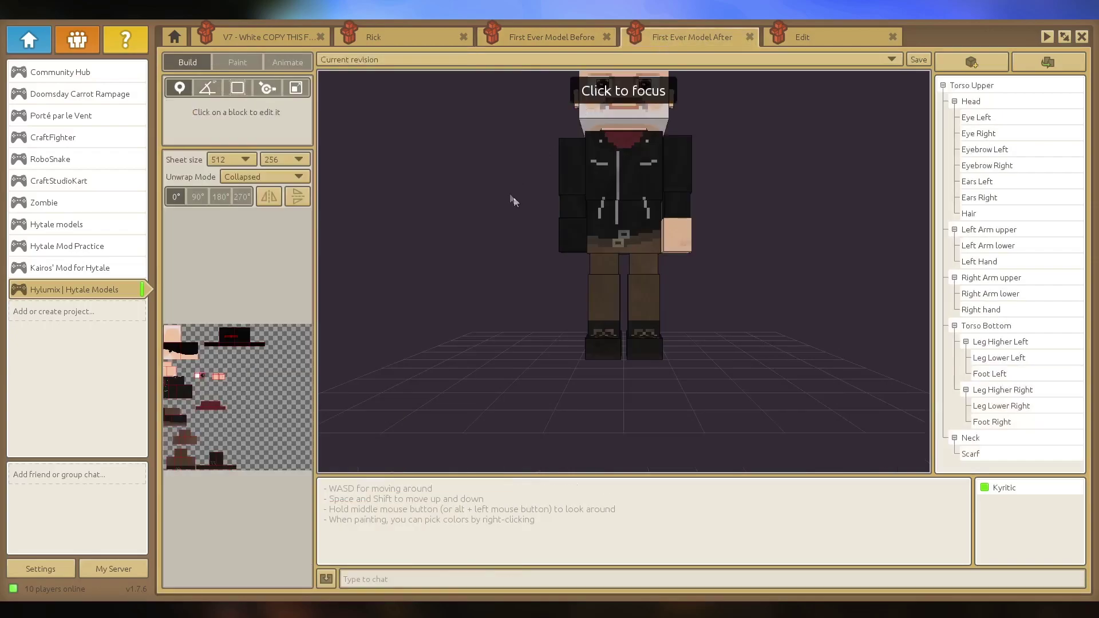
left_click(256, 64)
left_click(508, 264)
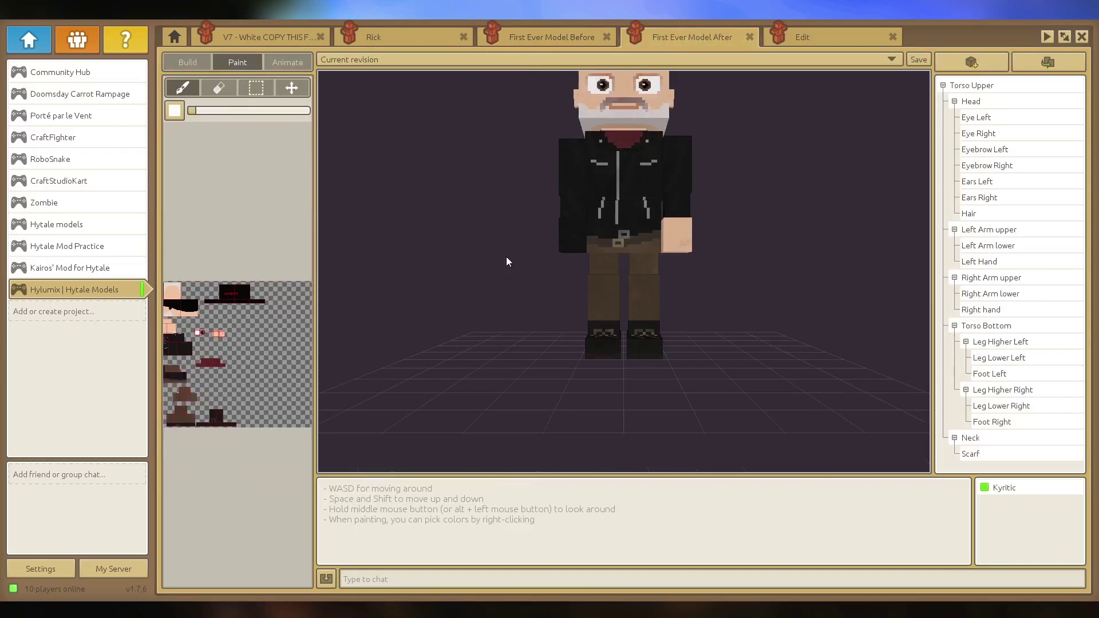
key("space")
middle_click_drag(510, 364, 641, 366)
middle_click_drag(564, 369, 506, 370)
scroll(204, 389, "down", 3)
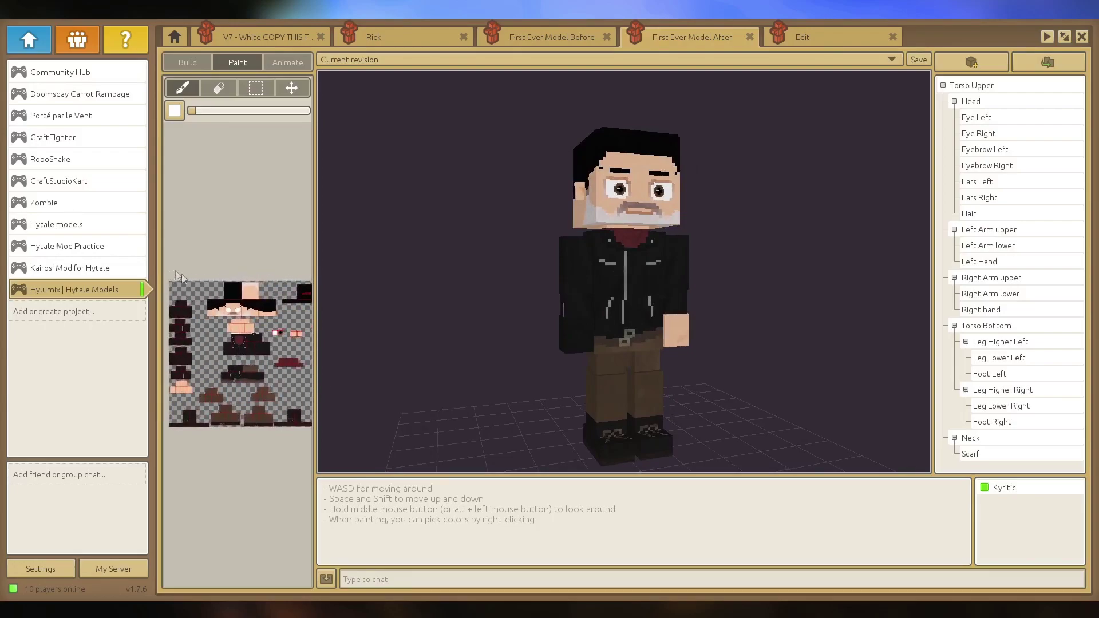
scroll(220, 292, "up", 5)
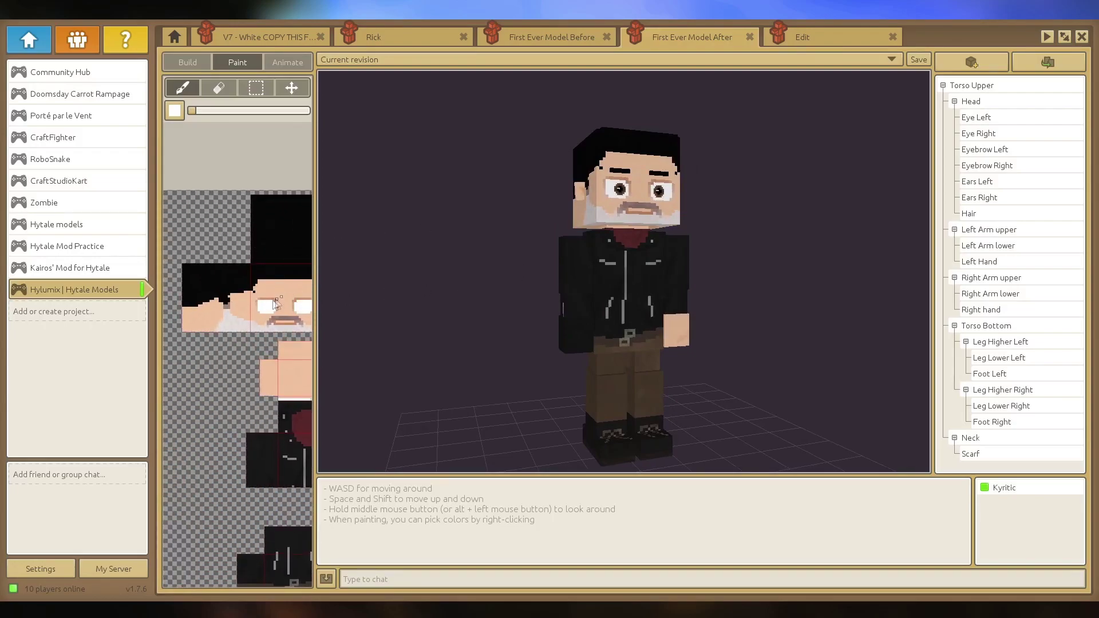
scroll(251, 378, "down", 3)
middle_click_drag(194, 380, 182, 378)
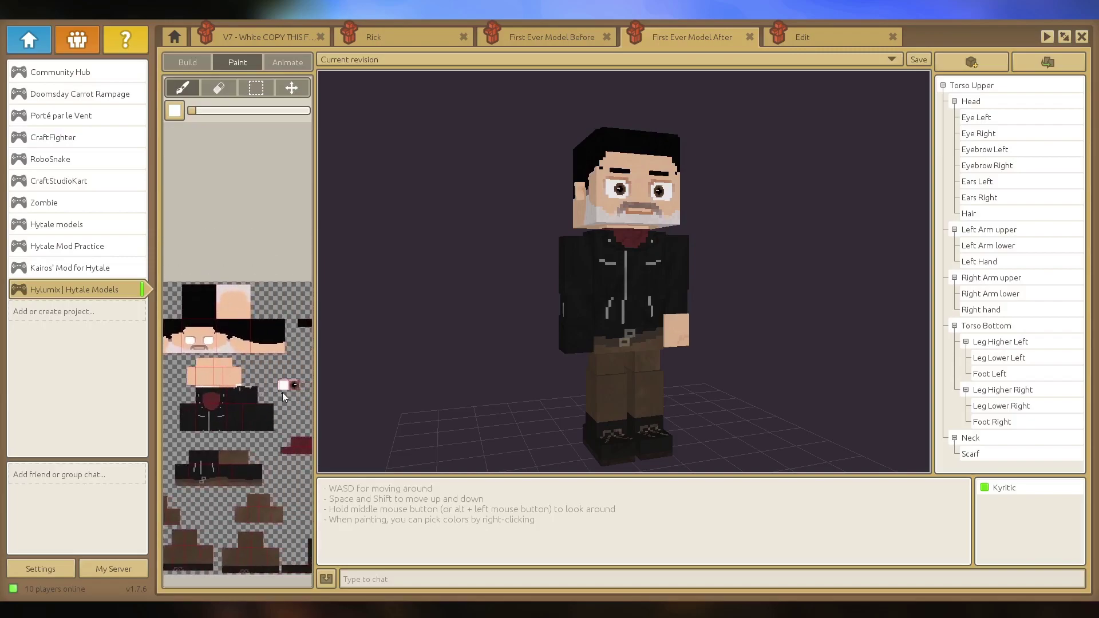
scroll(295, 383, "down", 2)
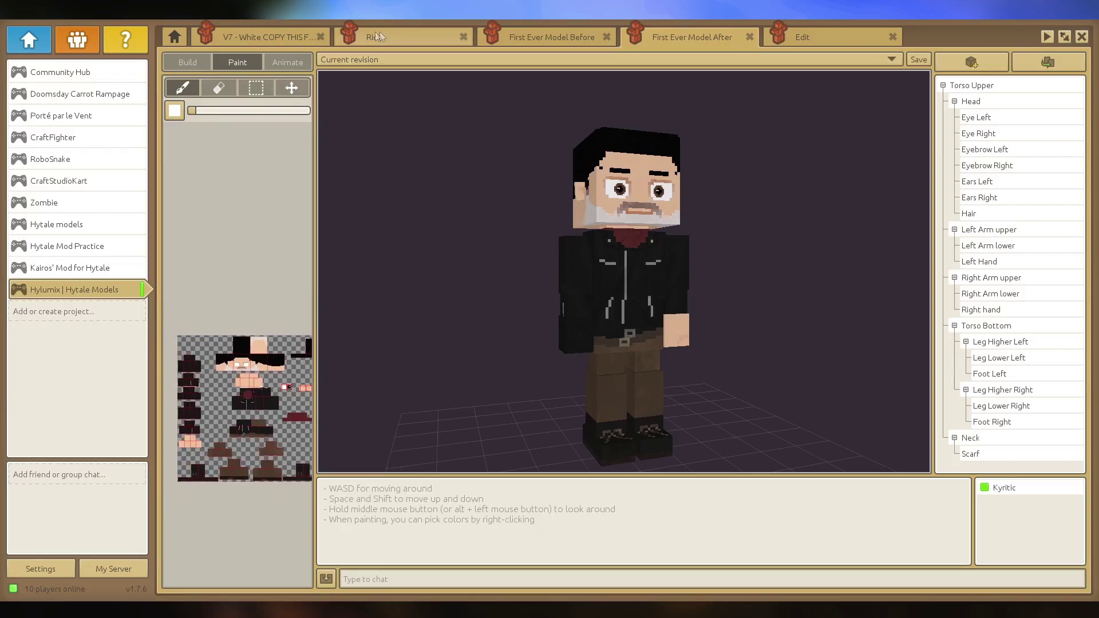
Step: Show the Rick model and examine its backpack, revolver and face from several angles
left_click(291, 34)
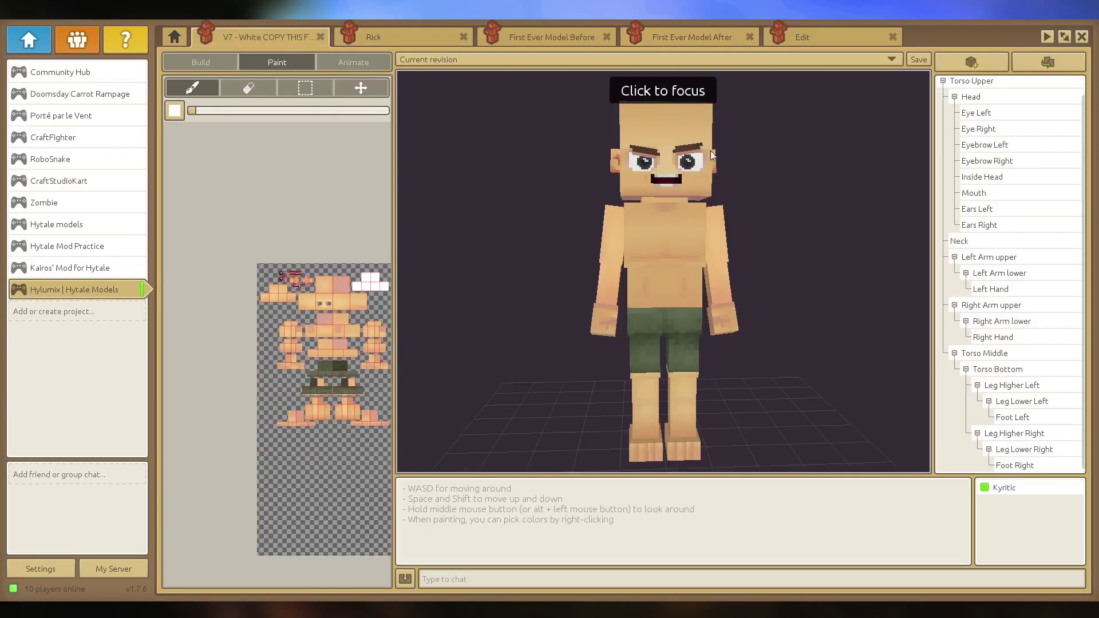
left_click(437, 30)
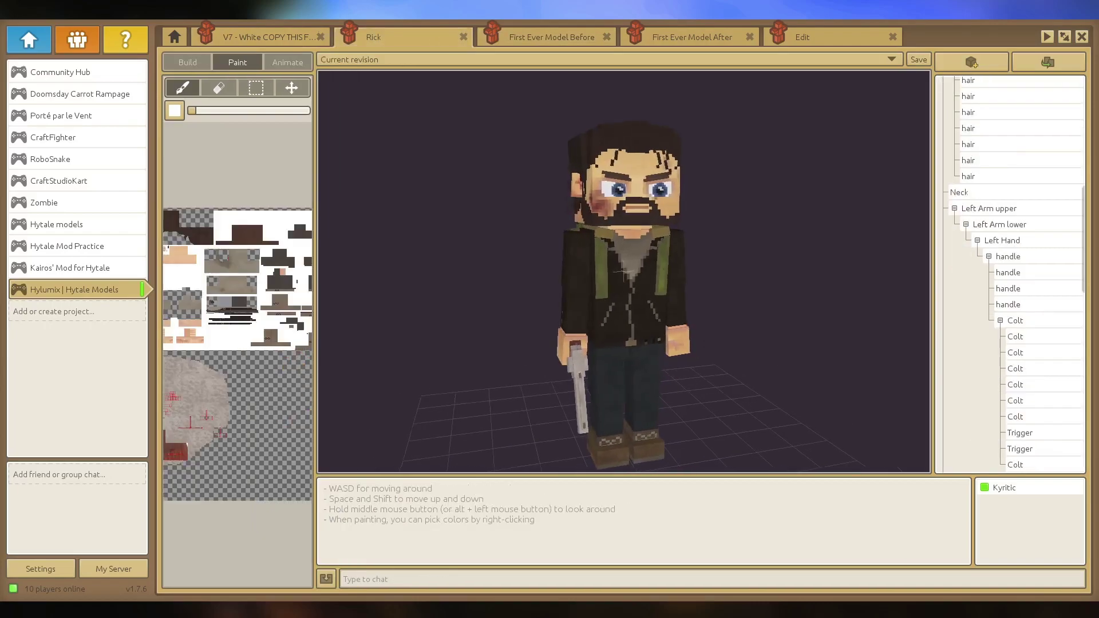
key("d")
middle_click_drag(890, 328, 719, 328)
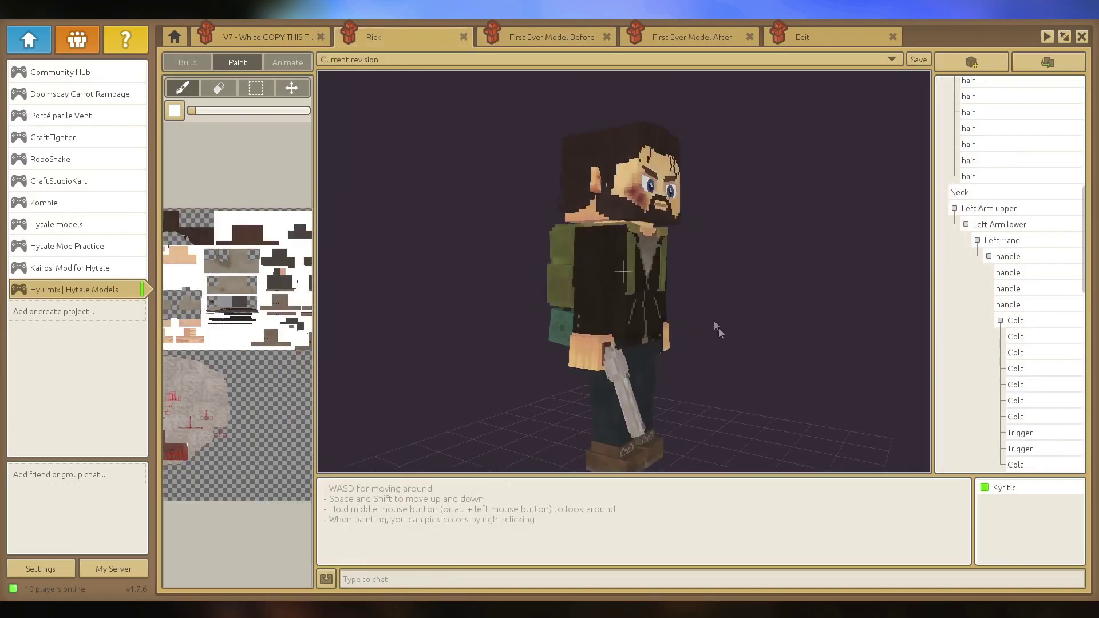
left_click(612, 358)
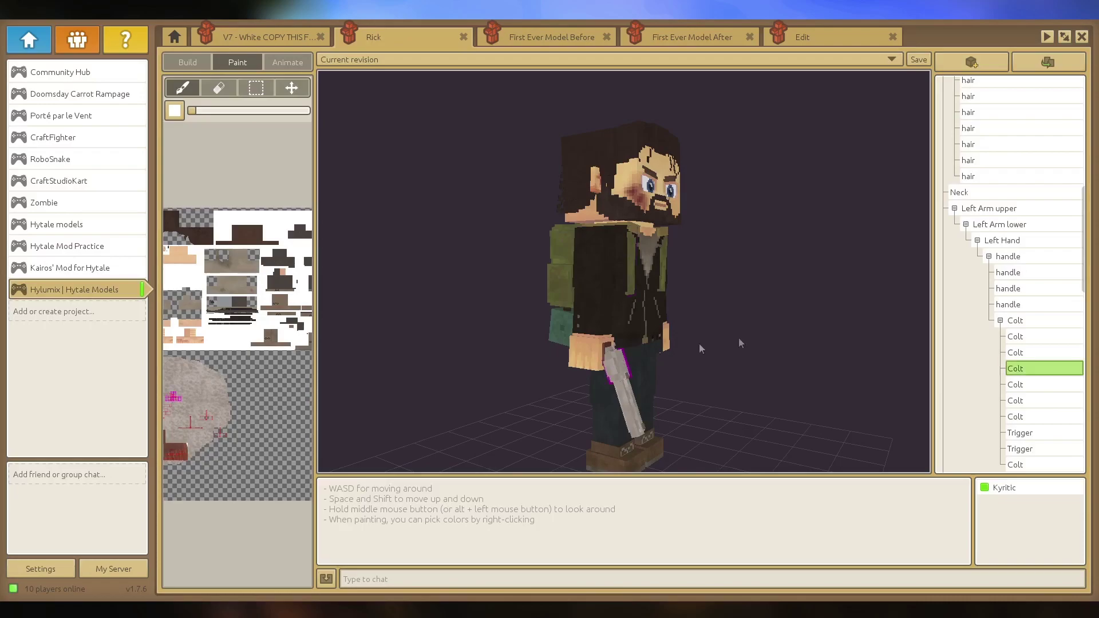
left_click(789, 328)
middle_click_drag(789, 328, 774, 320)
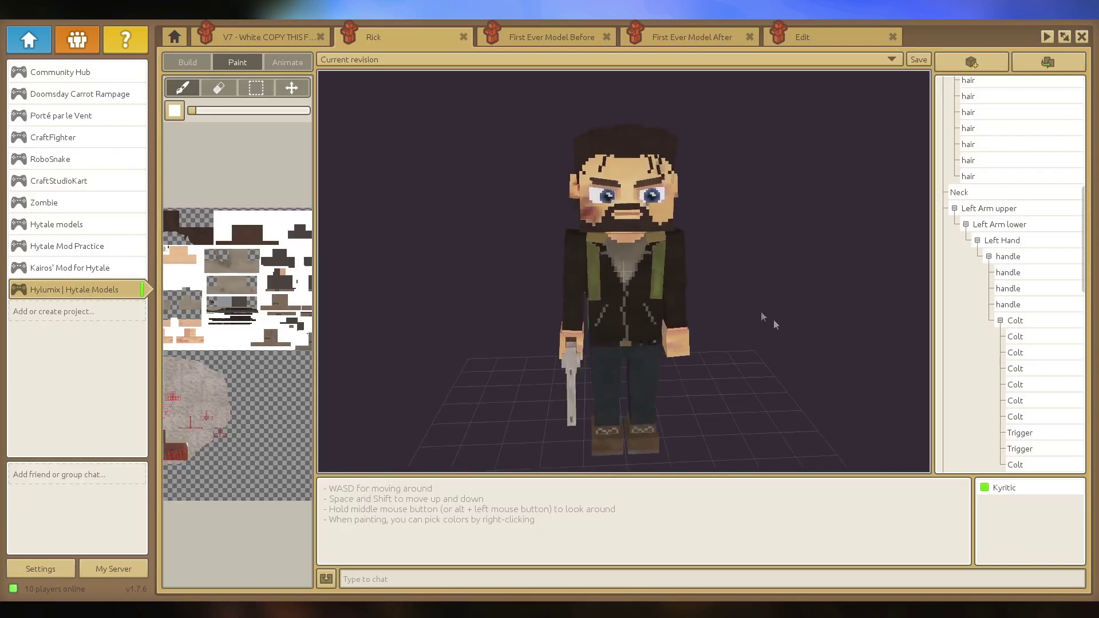
key("w")
key("a")
middle_click_drag(573, 205, 596, 143)
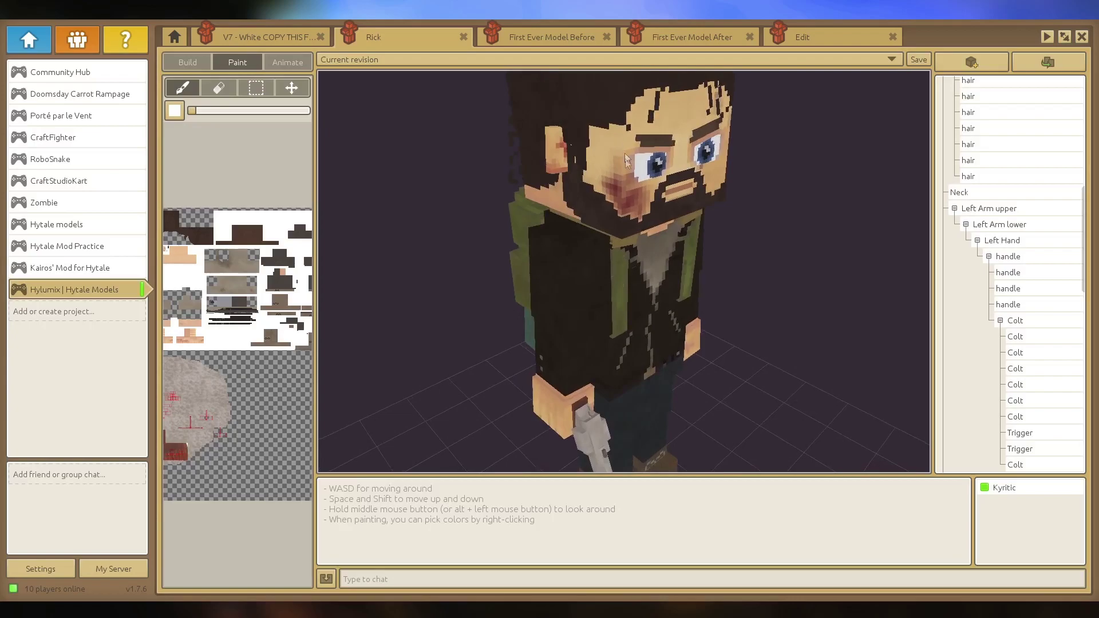
Step: Open the Rick Pose model from the Kyronic folder of the project's assets and switch it to Paint mode
left_click(175, 37)
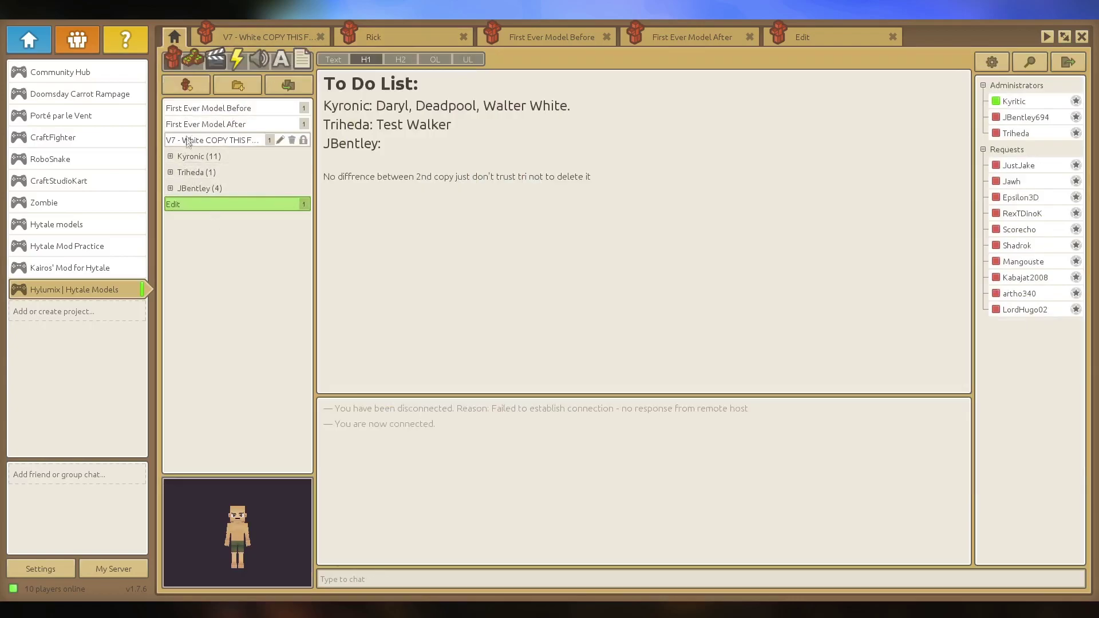
left_click(170, 156)
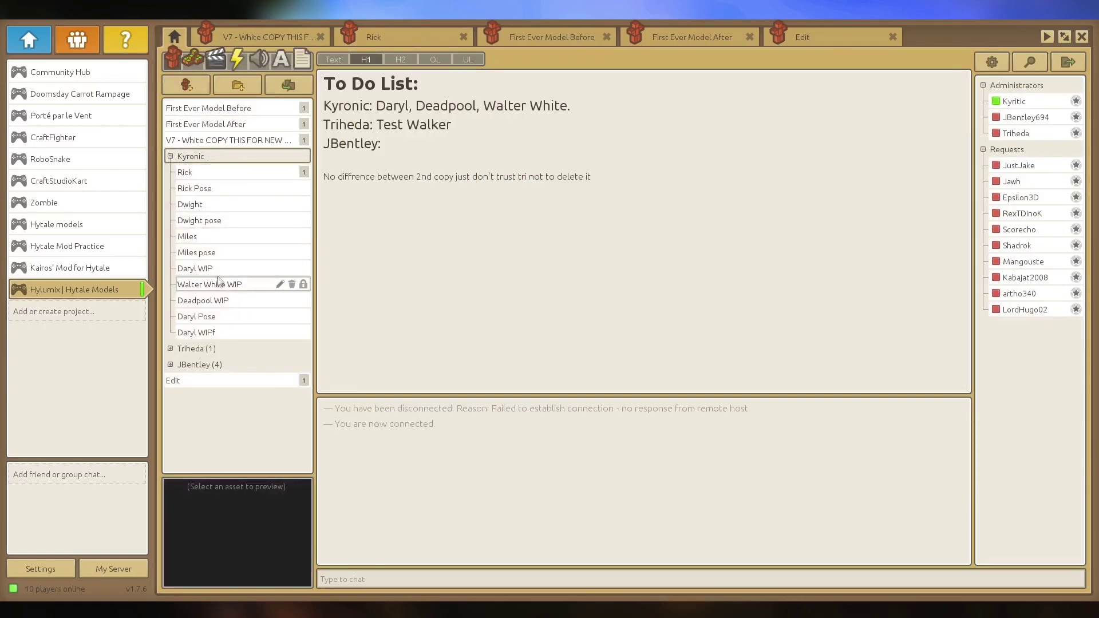
double_click(194, 188)
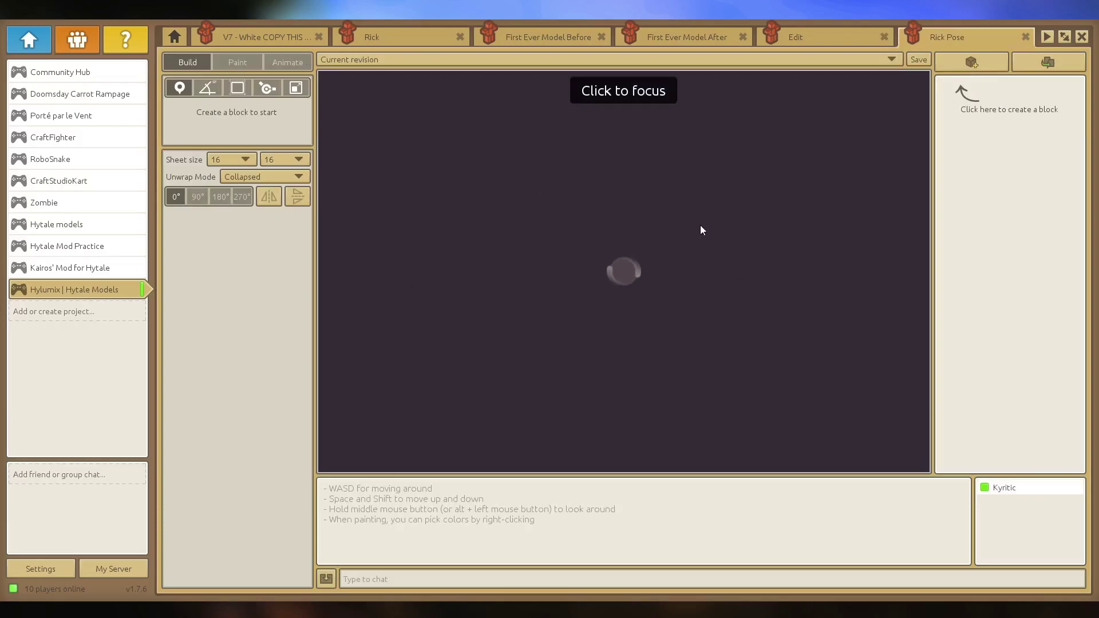
left_click(712, 252)
key("space")
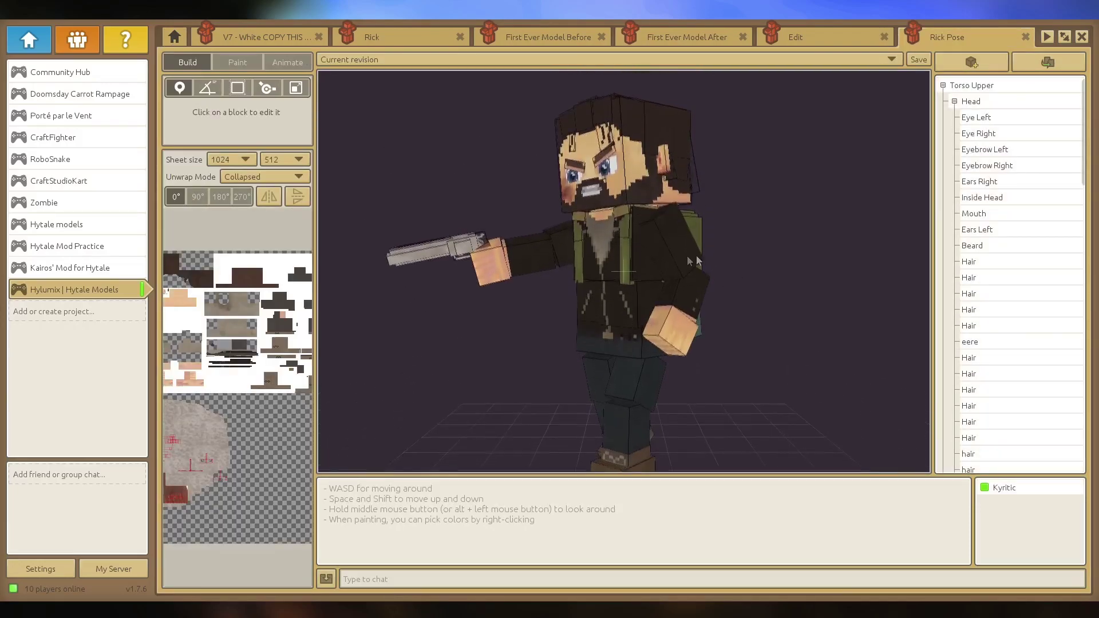
left_click(246, 57)
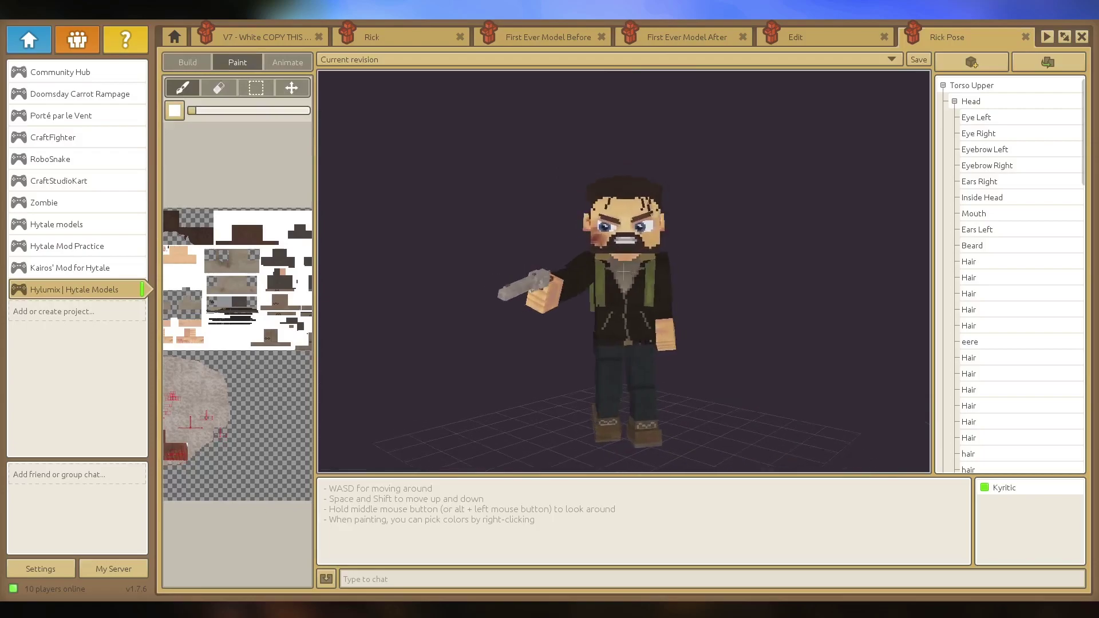
Step: Examine the Rick Pose model from the front, sides and back, including the raised revolver and the backpack
middle_click_drag(623, 271, 503, 300)
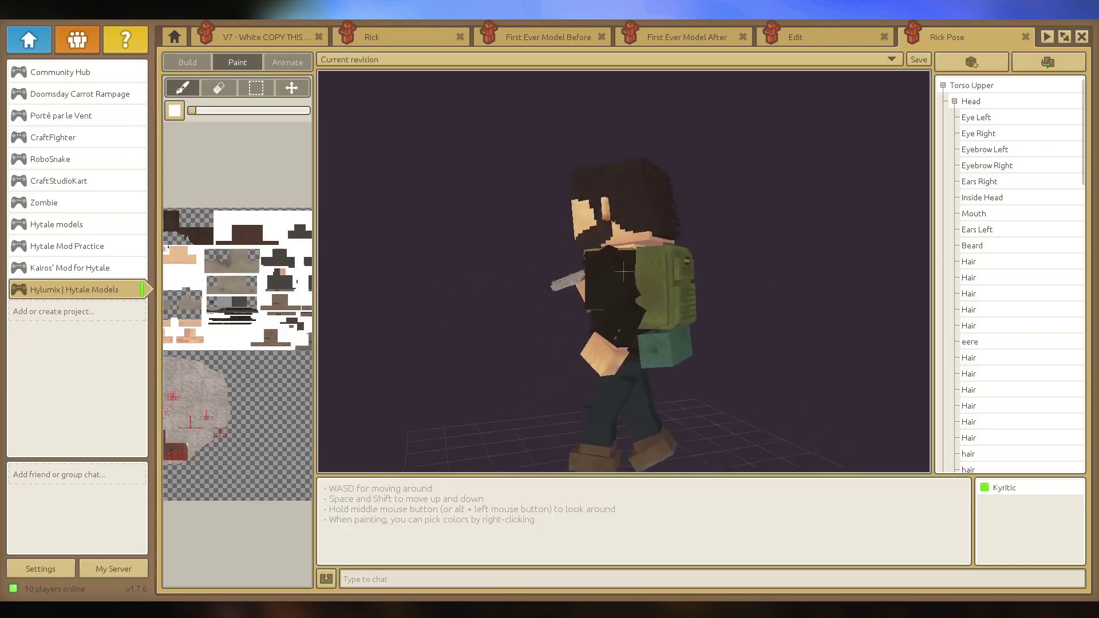
key("d")
middle_click_drag(623, 271, 624, 271)
key("a")
middle_click_drag(916, 286, 929, 286)
middle_click_drag(624, 271, 803, 269)
key("a")
key("a")
key("d")
key("d")
key("w")
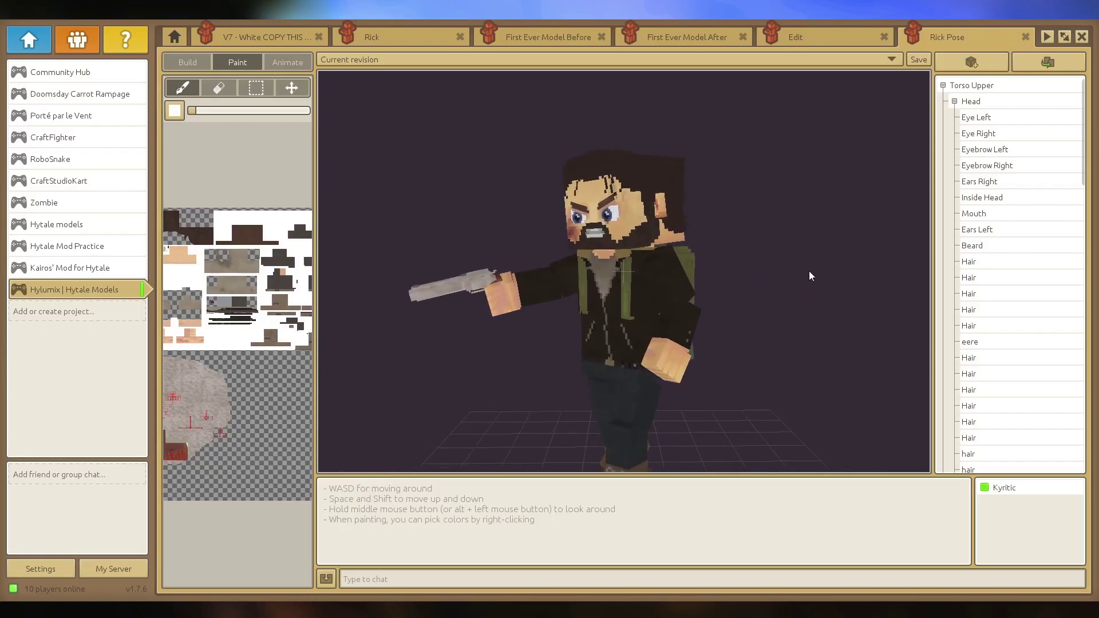
middle_click_drag(674, 358, 647, 270)
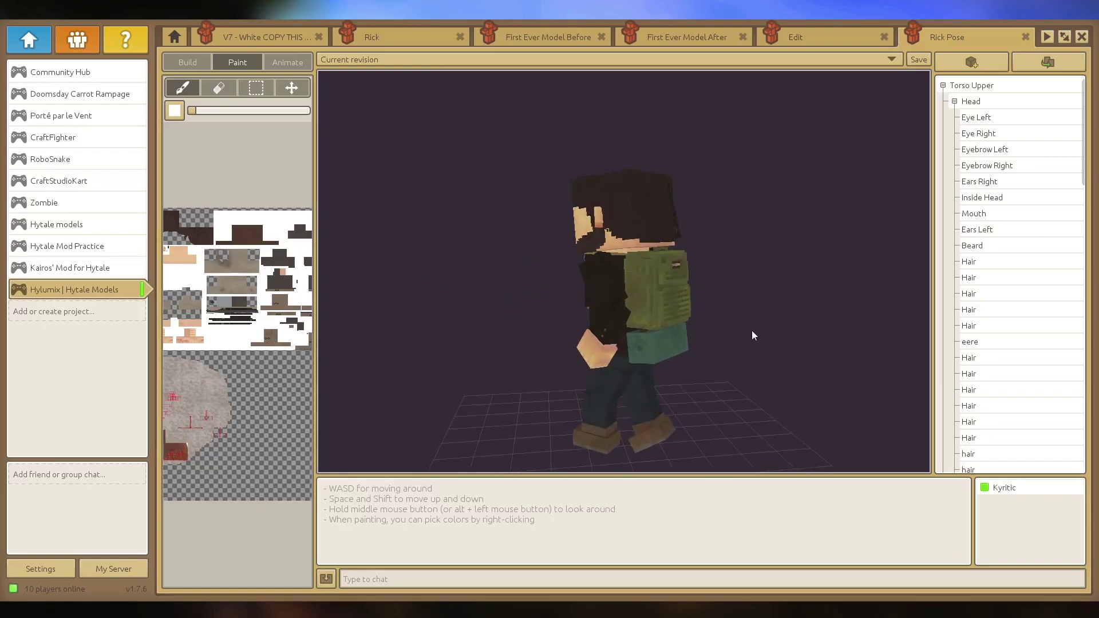
middle_click_drag(731, 319, 555, 60)
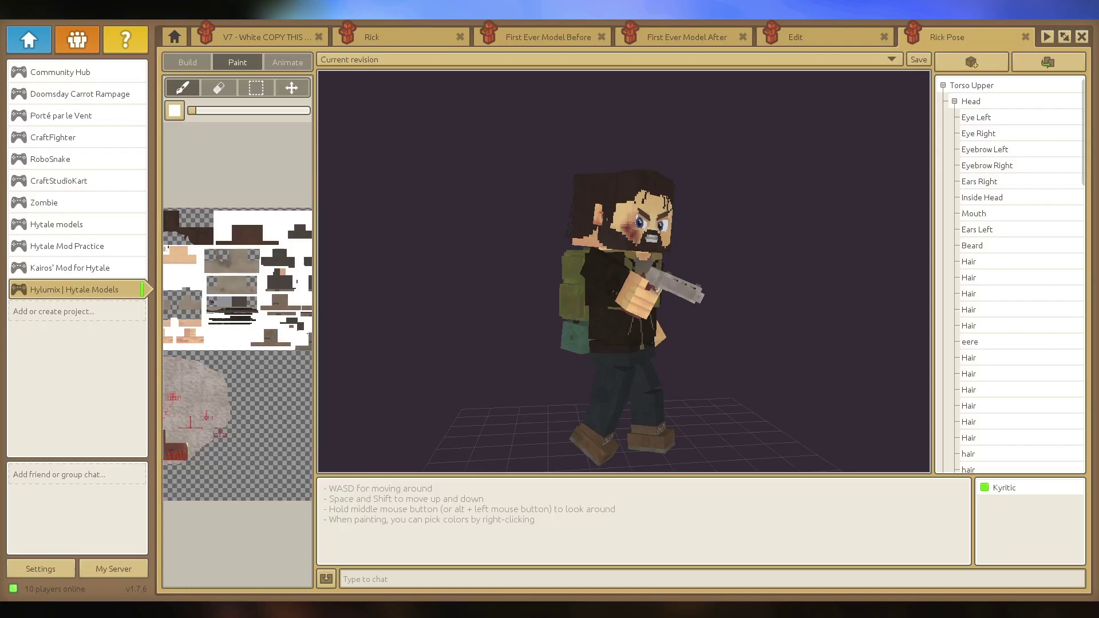
Step: Show the V7 - White base model in Build mode, select its Mouth block and inspect that block's texture area
left_click(264, 37)
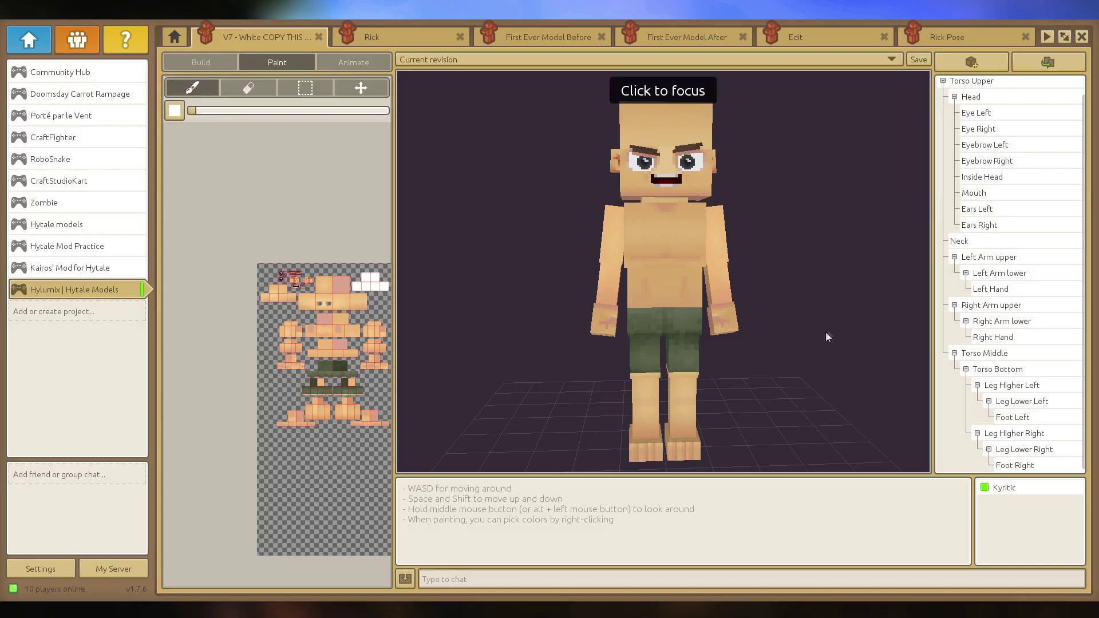
middle_click_drag(826, 332, 401, 352)
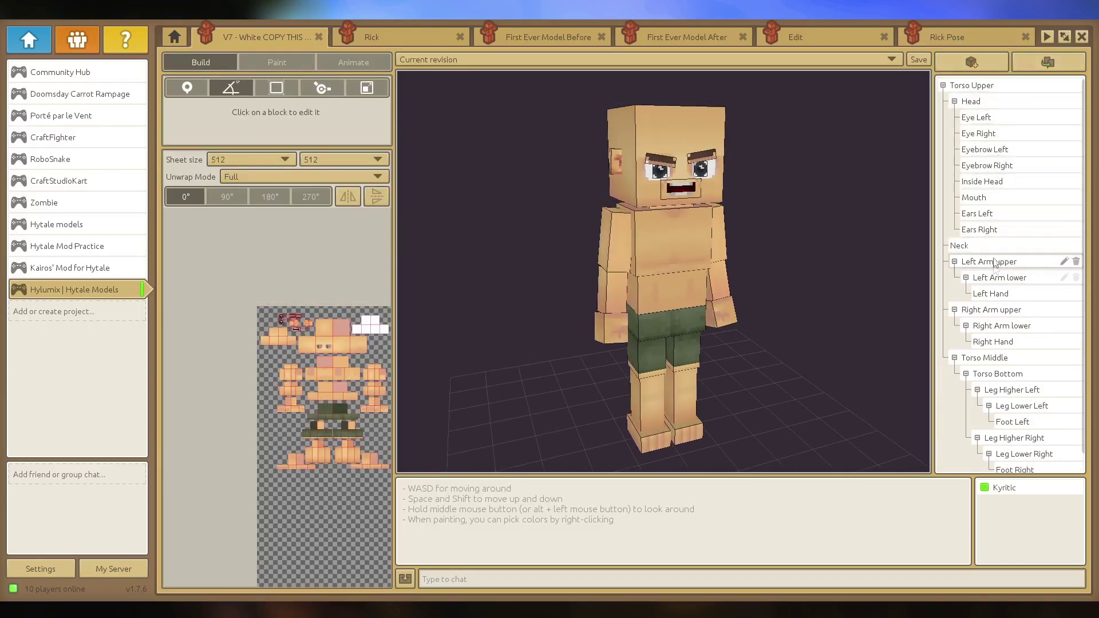
scroll(985, 251, "down", 1)
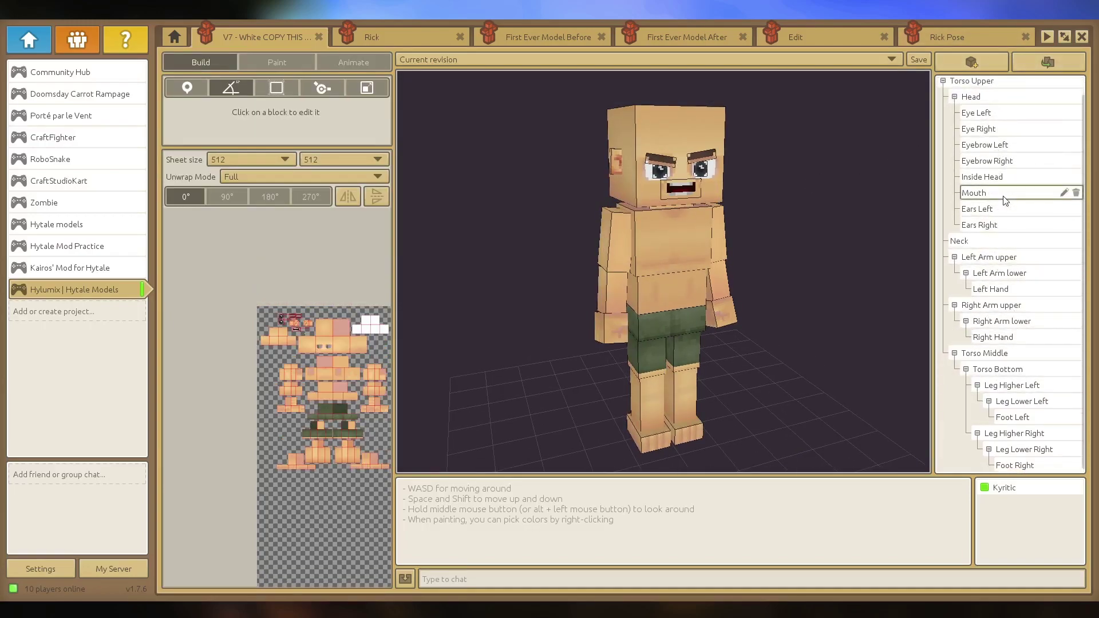
left_click(984, 193)
scroll(319, 314, "up", 5)
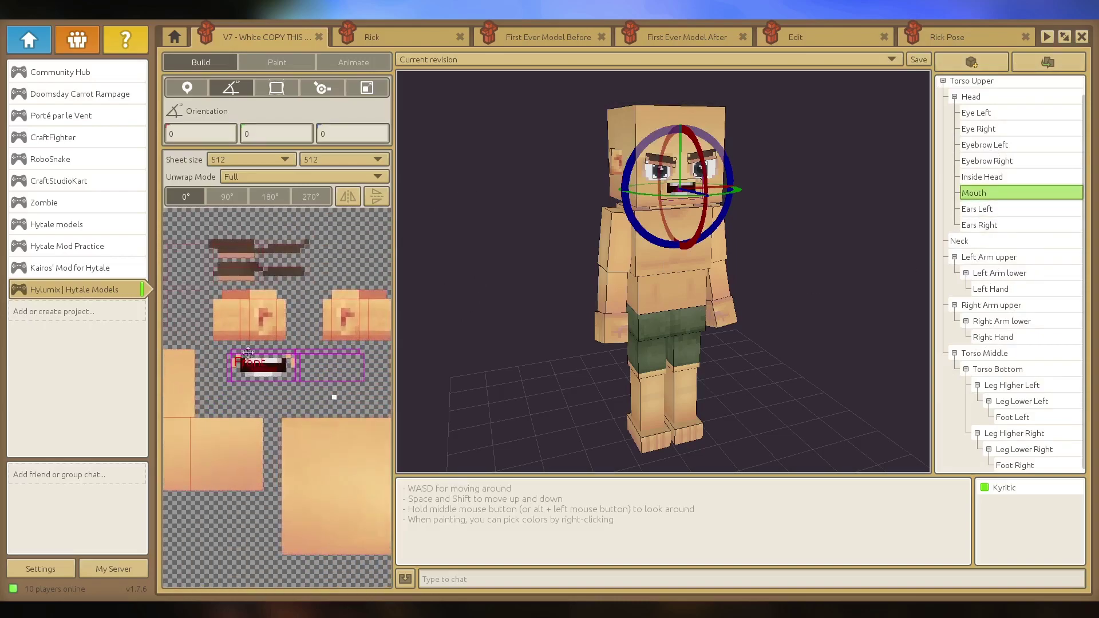
scroll(750, 195, "up", 2)
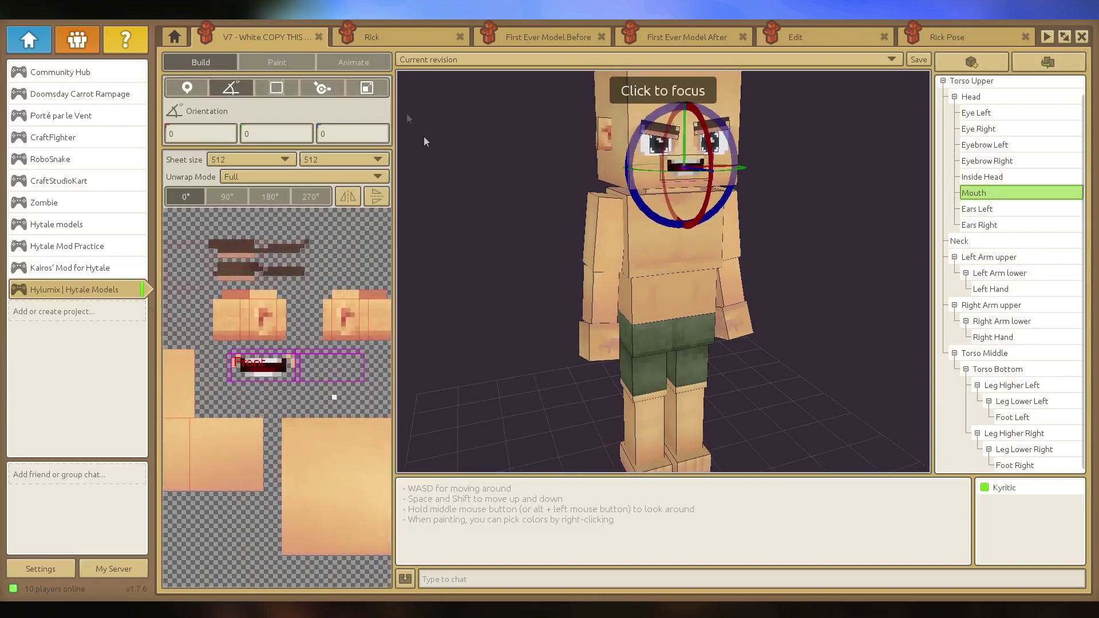
Step: Inspect the Mouth block on the face from the front, then clear the selection
left_click(819, 207)
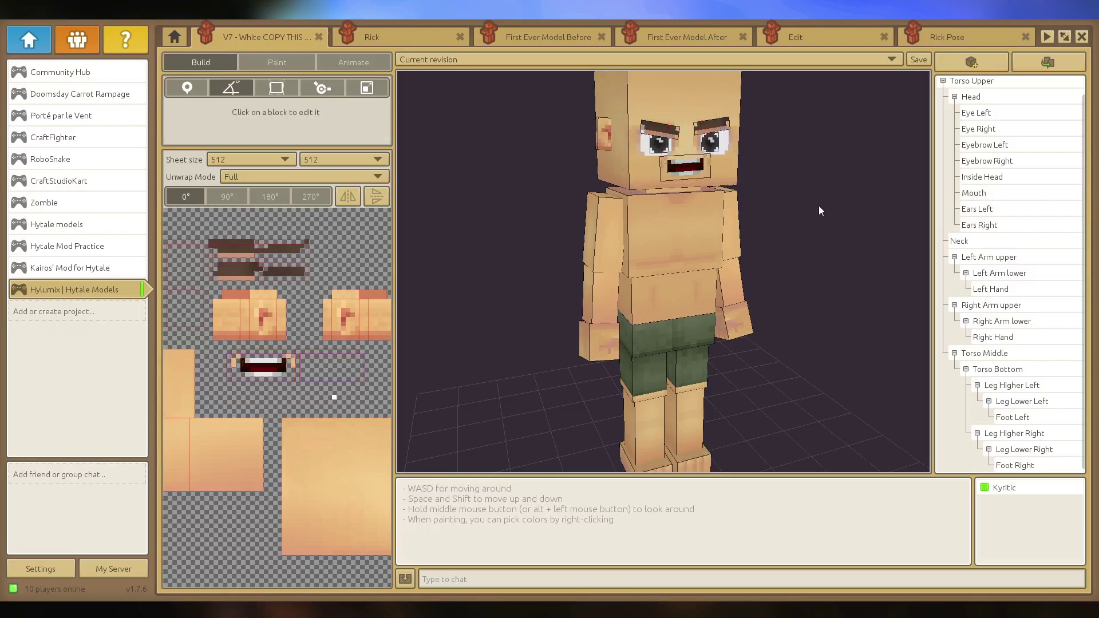
middle_click_drag(819, 206, 811, 206)
left_click(683, 174)
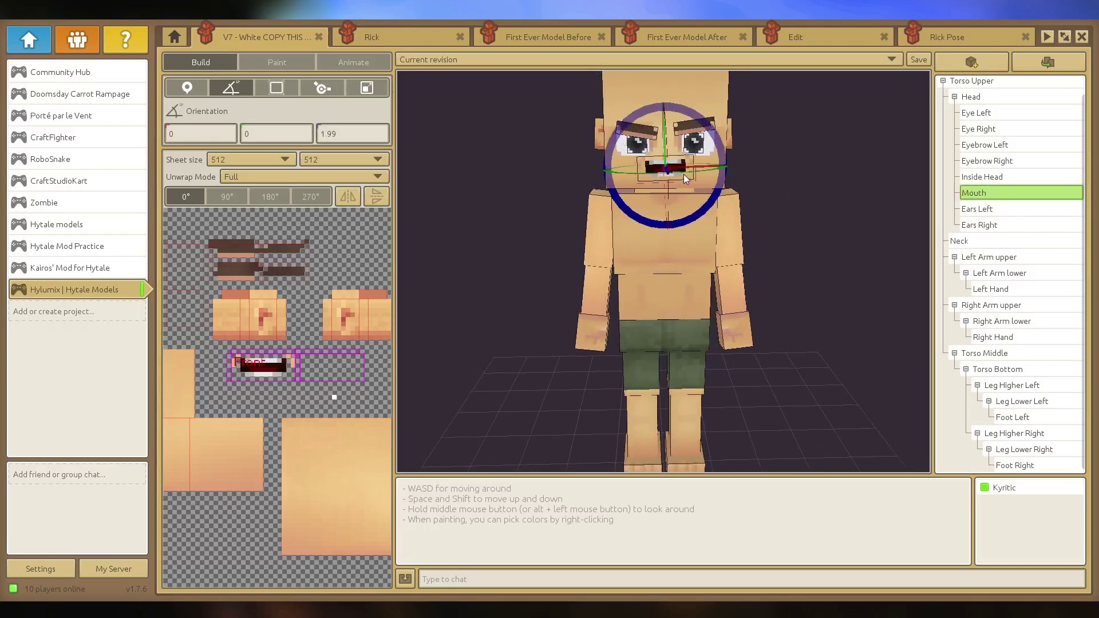
left_click(830, 199)
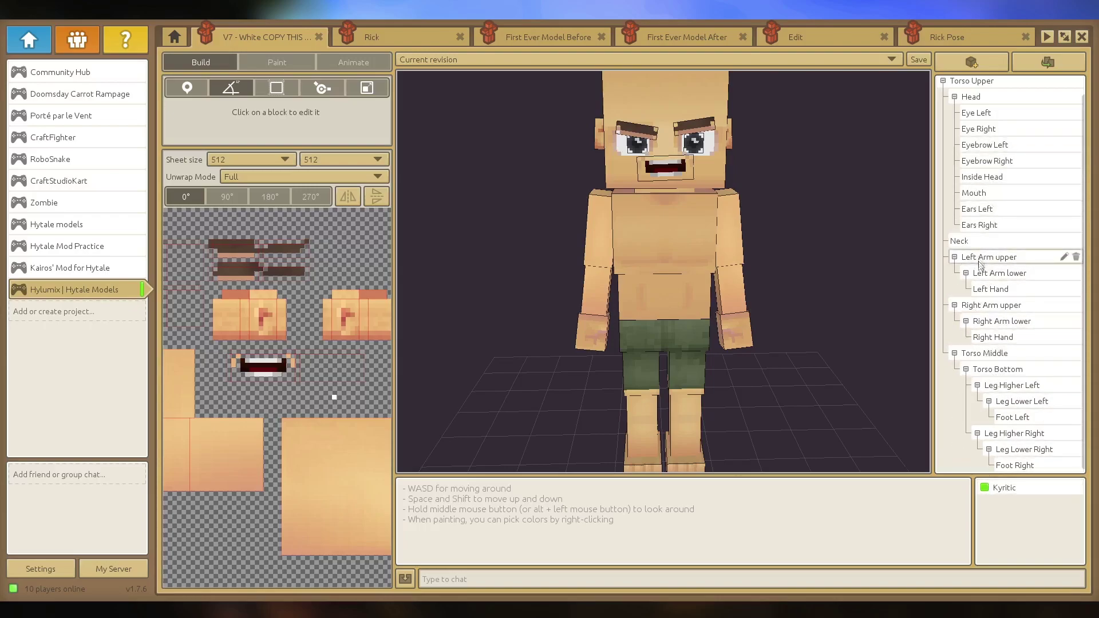
Step: Highlight the Eyebrow Right, Ears Left, Neck and Left Hand blocks one after another to show where each sits
scroll(980, 252, "up", 1)
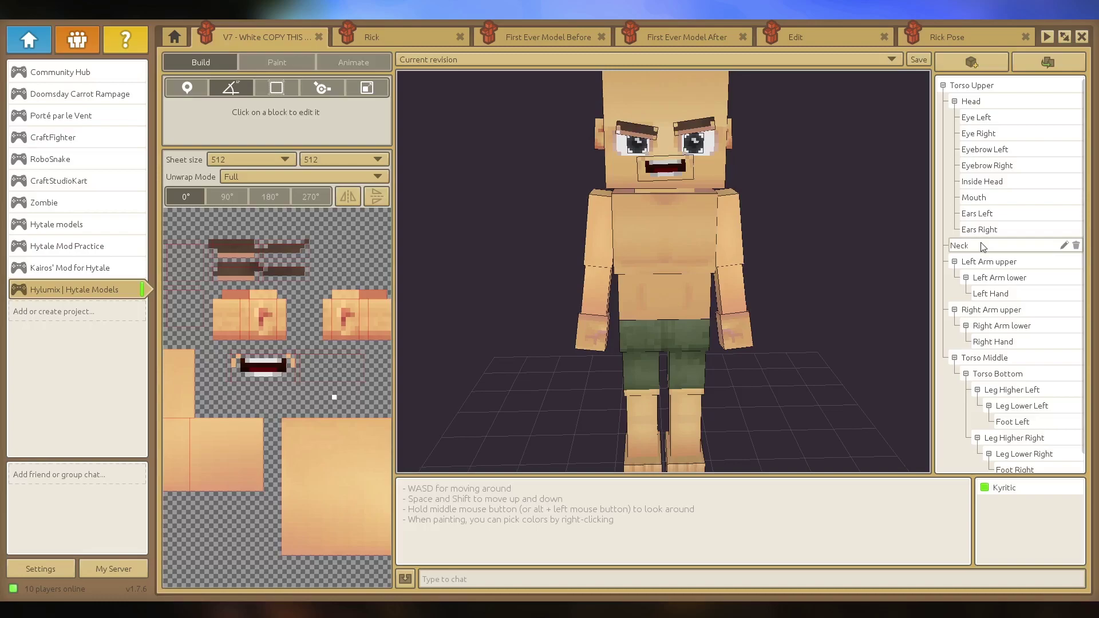
left_click(995, 167)
left_click(997, 216)
left_click(995, 243)
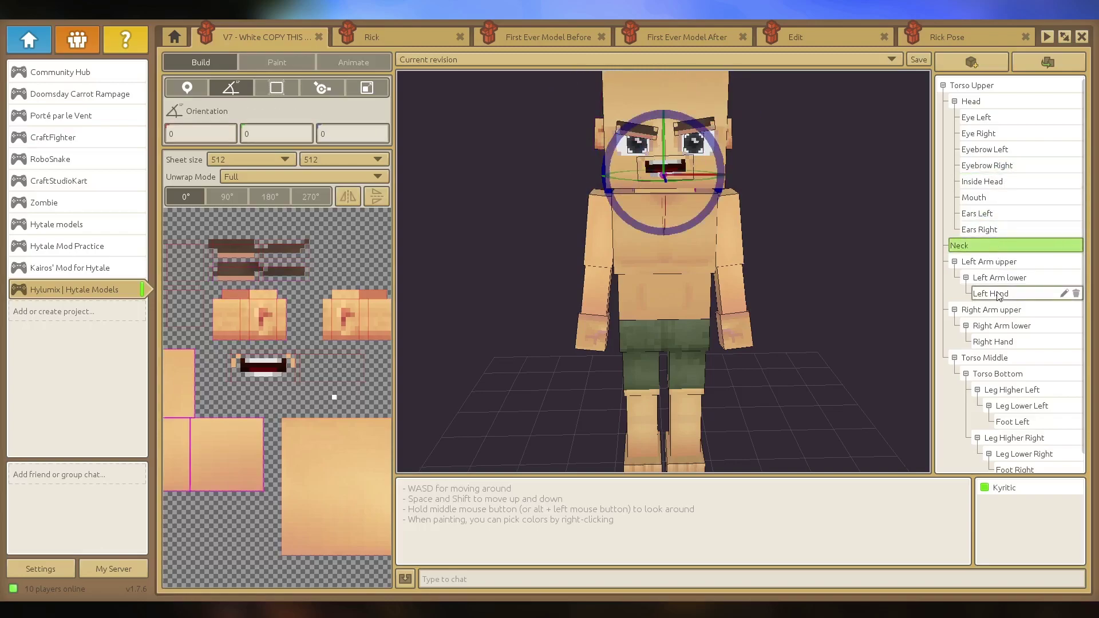
left_click(992, 293)
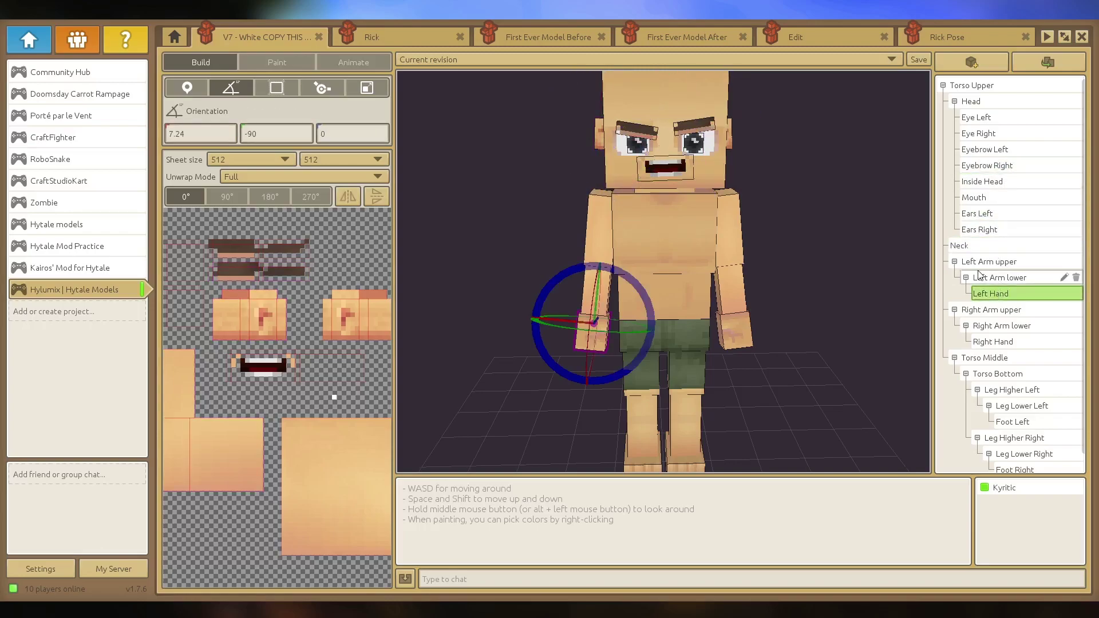
left_click(852, 388)
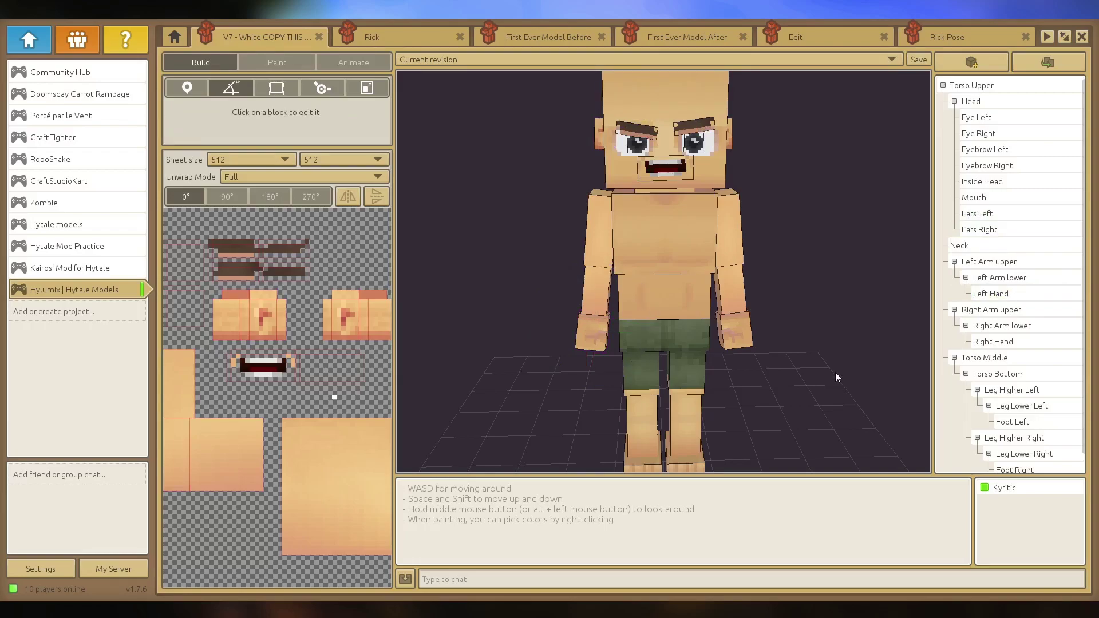
Step: Lower the Torso Upper block together with its child blocks to a Y position of 76
key("s")
middle_click_drag(836, 375, 921, 375)
left_click(972, 86)
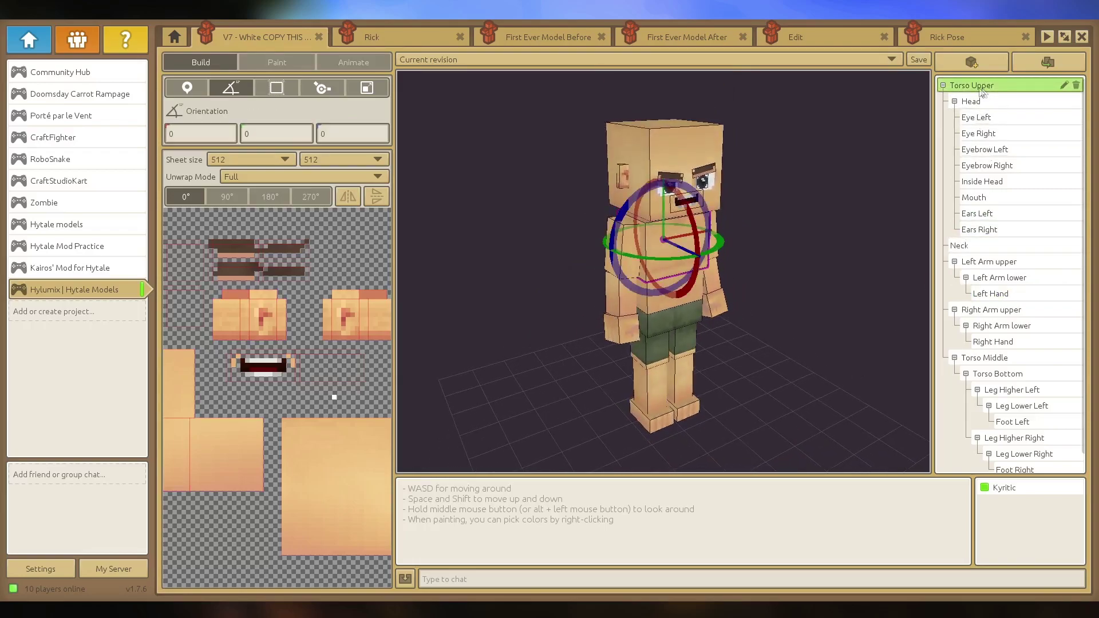
left_click(187, 87)
mouse_move(667, 189)
left_mouse_down()
mouse_move(667, 152)
mouse_move(664, 194)
left_mouse_up()
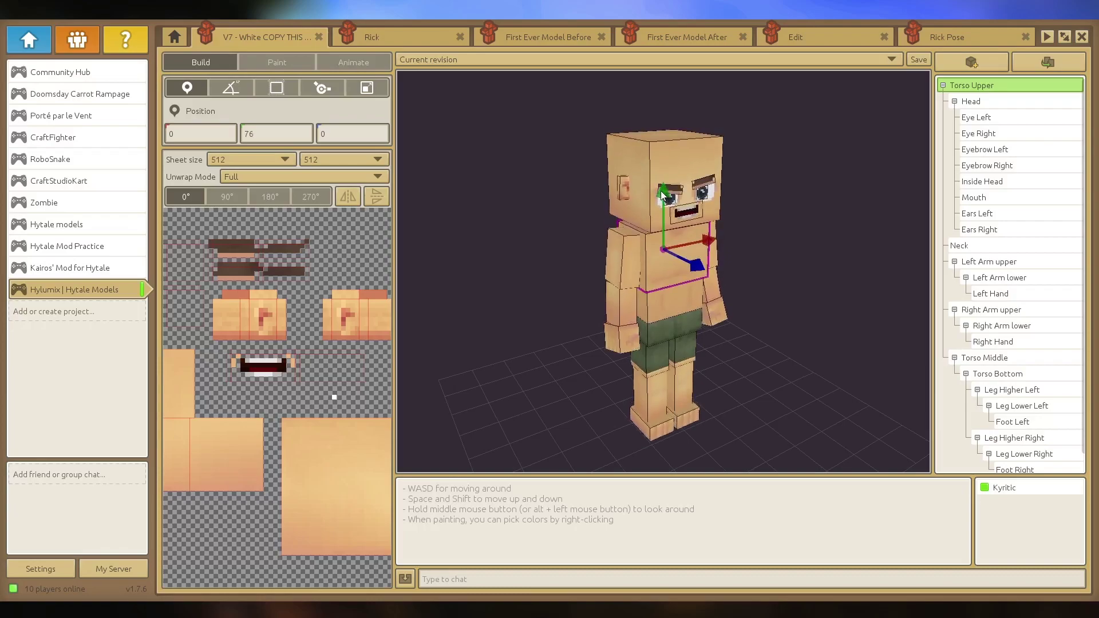
Step: Rotate the Head block about its vertical axis to about 22.69°
left_click(680, 167)
middle_click_drag(680, 168, 744, 167)
middle_click_drag(664, 137, 567, 128)
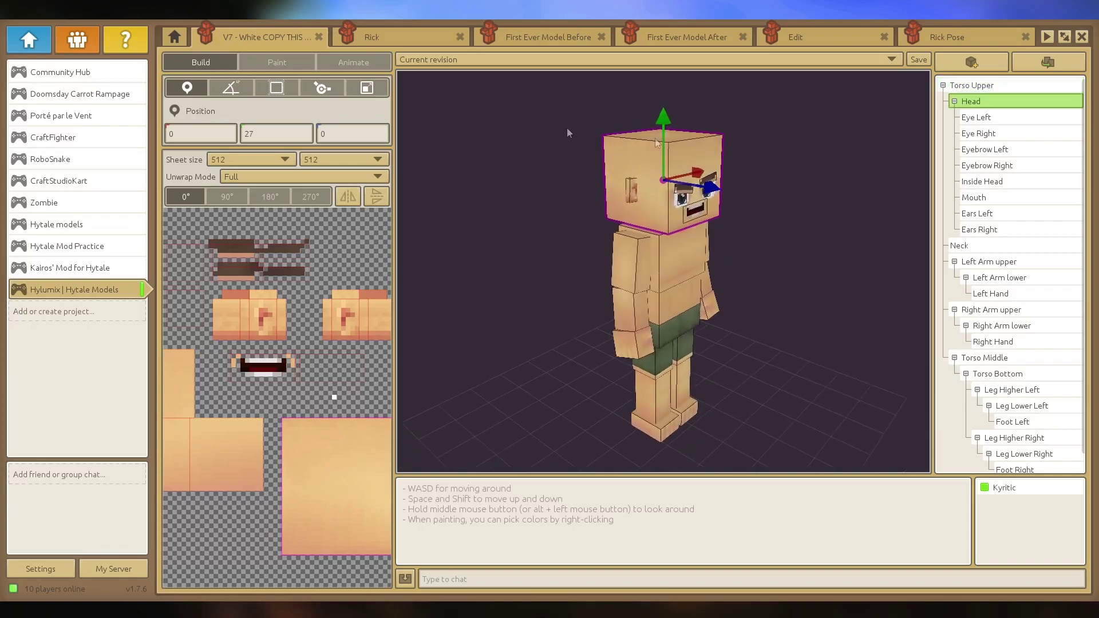
left_click(231, 88)
middle_click_drag(743, 229, 681, 255)
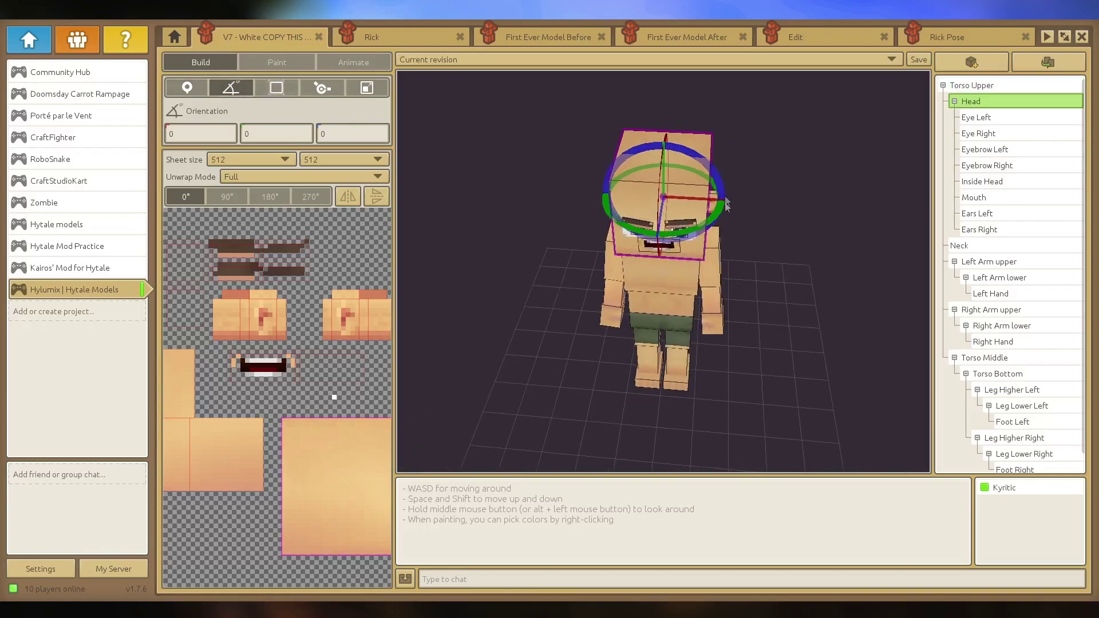
left_click_drag(684, 232, 712, 229)
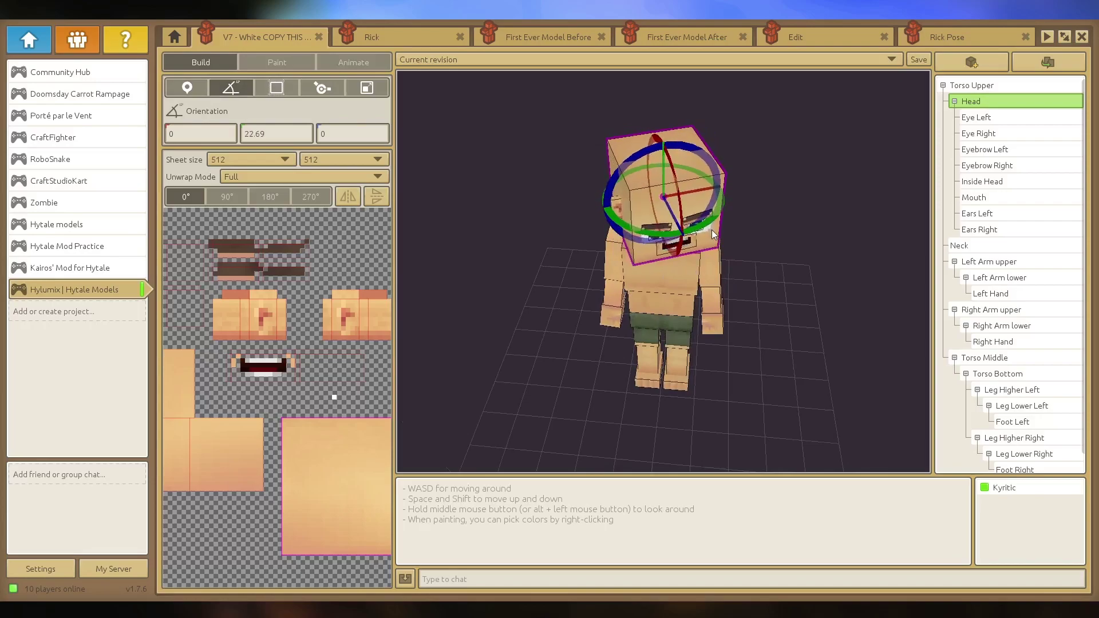
Step: Rotate the Torso Upper block slightly about its vertical axis, to about -2.7°
left_click(702, 290)
mouse_move(701, 290)
left_mouse_down()
mouse_move(718, 281)
mouse_move(709, 287)
left_mouse_up()
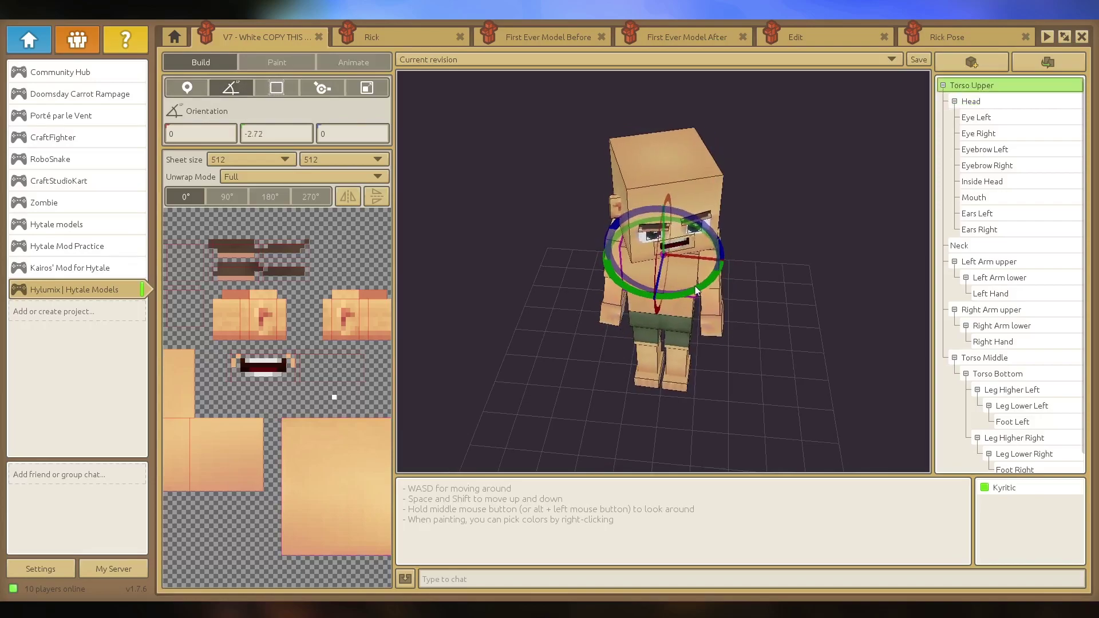
left_click(780, 307)
Step: Swing the Right Arm upper block forward to a Z orientation of about -33.72°
middle_click_drag(779, 307, 734, 203)
left_click(690, 252)
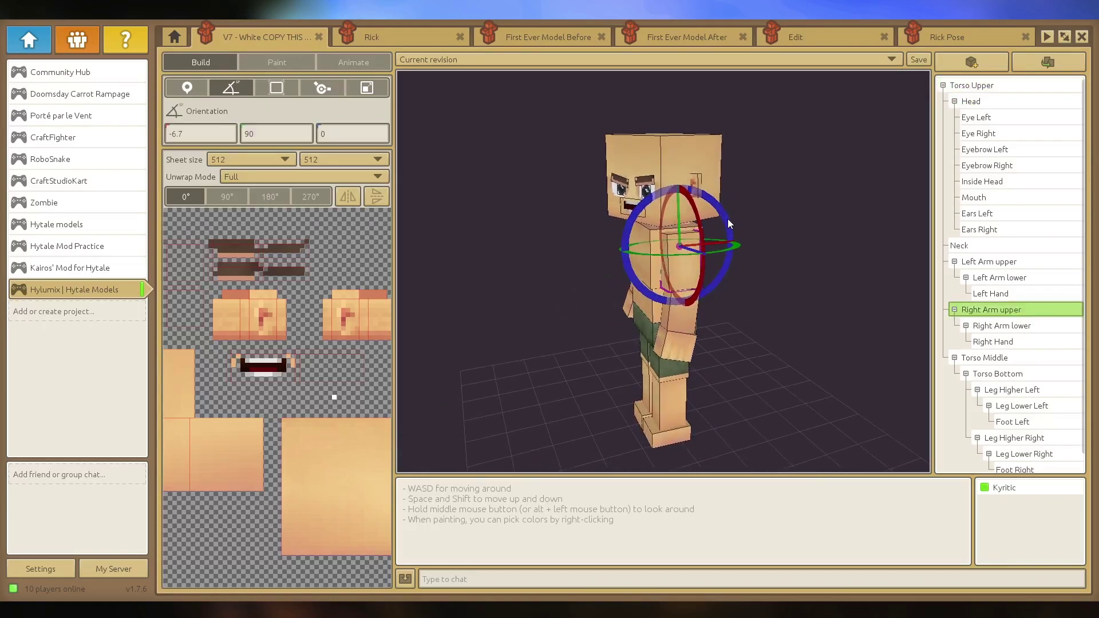
left_click_drag(727, 219, 730, 253)
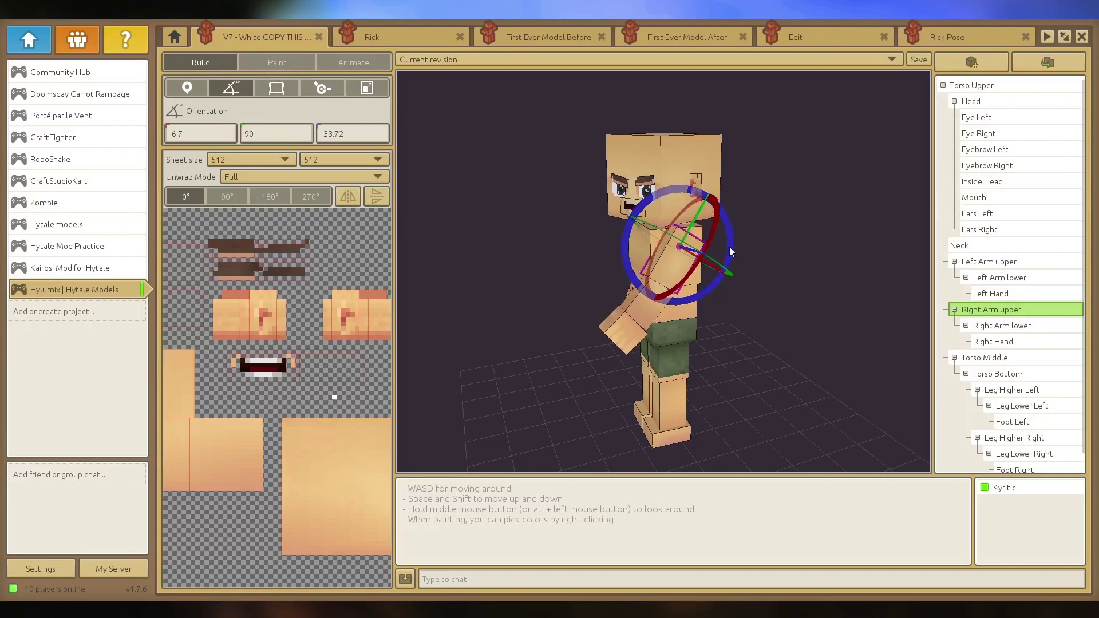
middle_click_drag(701, 338, 769, 360)
Step: Highlight the Right Arm lower block and the Right Hand block to show how the arm is split
left_click(680, 294)
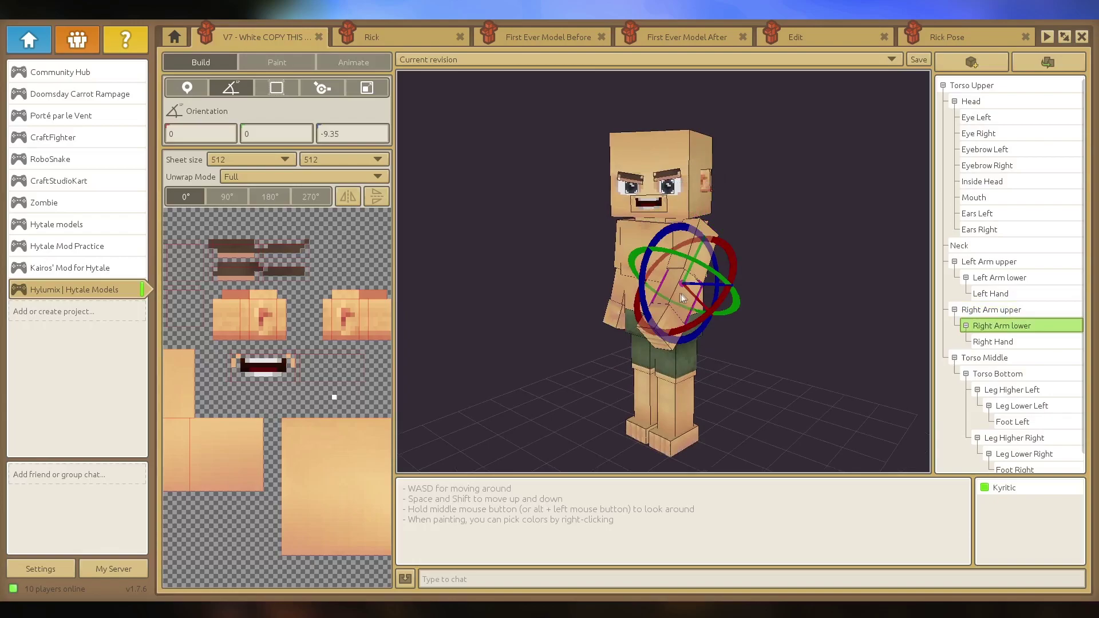
left_click(765, 338)
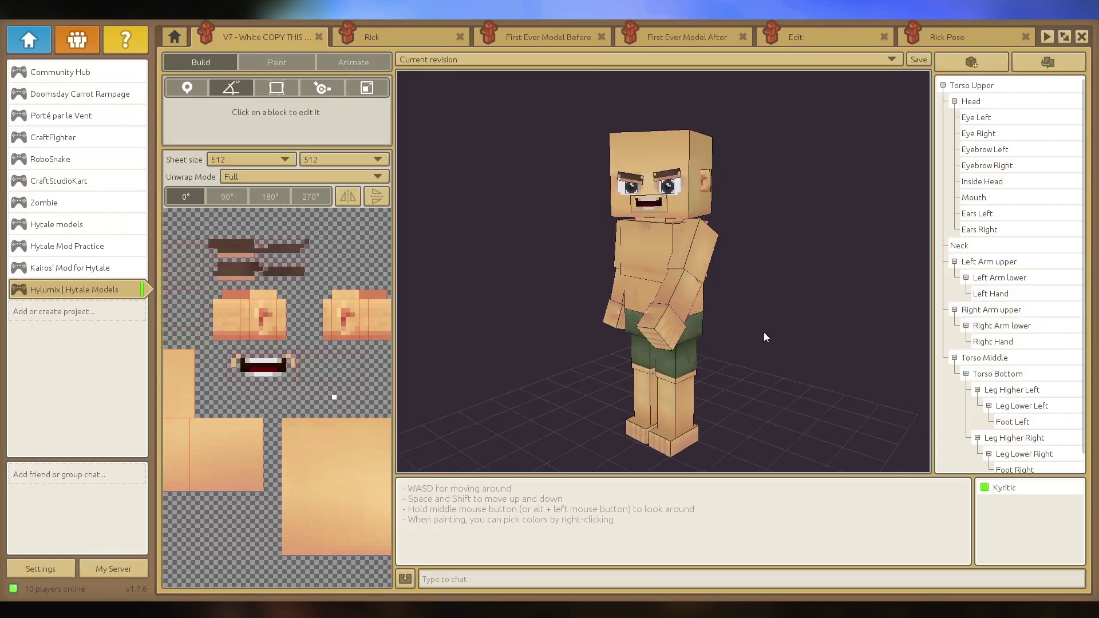
left_click(656, 327)
left_click(764, 299)
middle_click_drag(764, 298, 704, 301)
Step: Raise the Right Arm upper block further and bend the Right Arm lower block to a Z orientation of about -42.33°
left_click(662, 245)
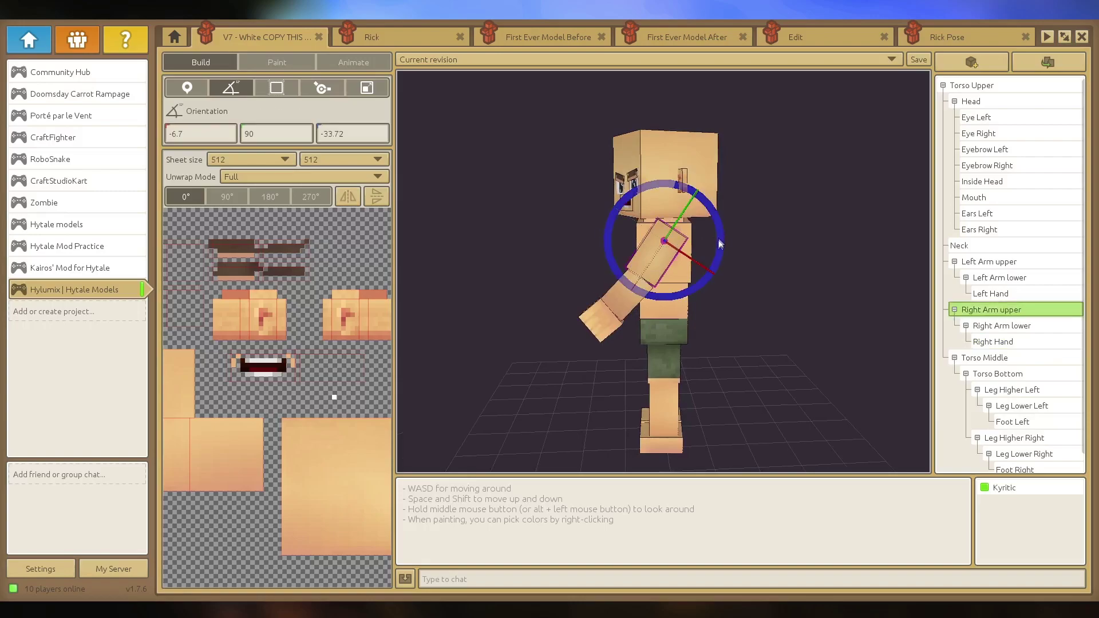
left_click_drag(720, 238, 717, 253)
left_click(599, 295)
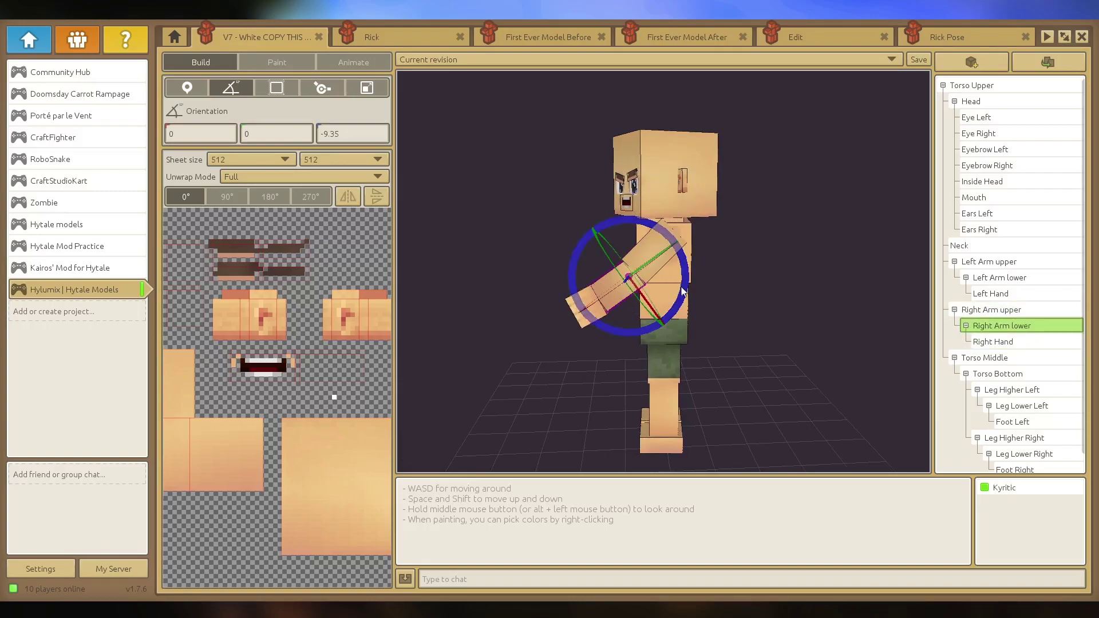
left_click_drag(684, 289, 662, 309)
middle_click_drag(662, 310, 713, 246)
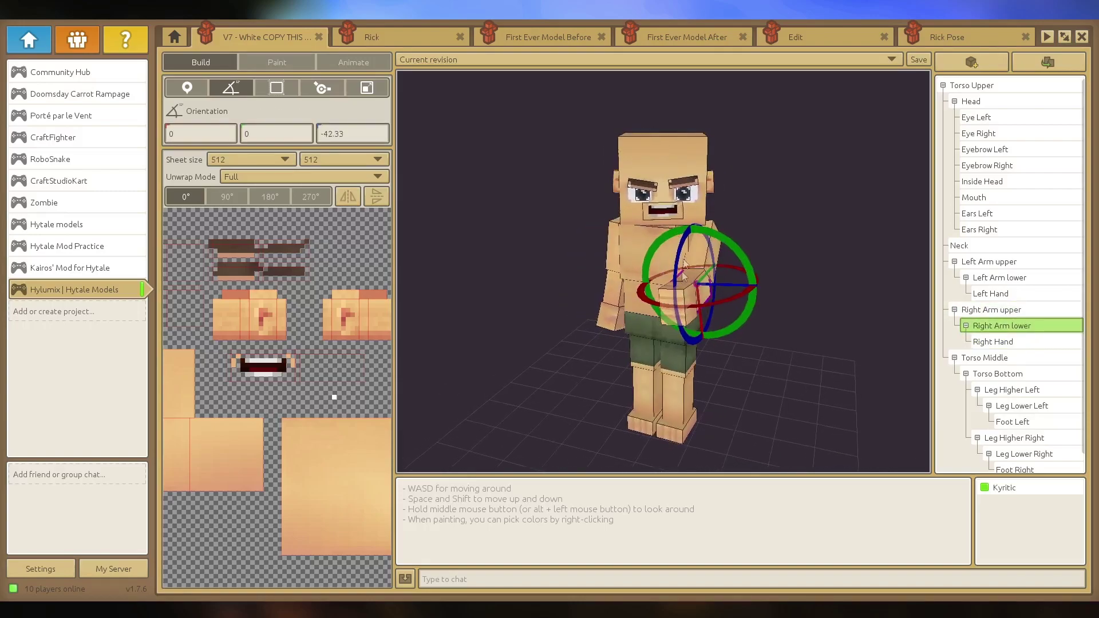
left_click(831, 361)
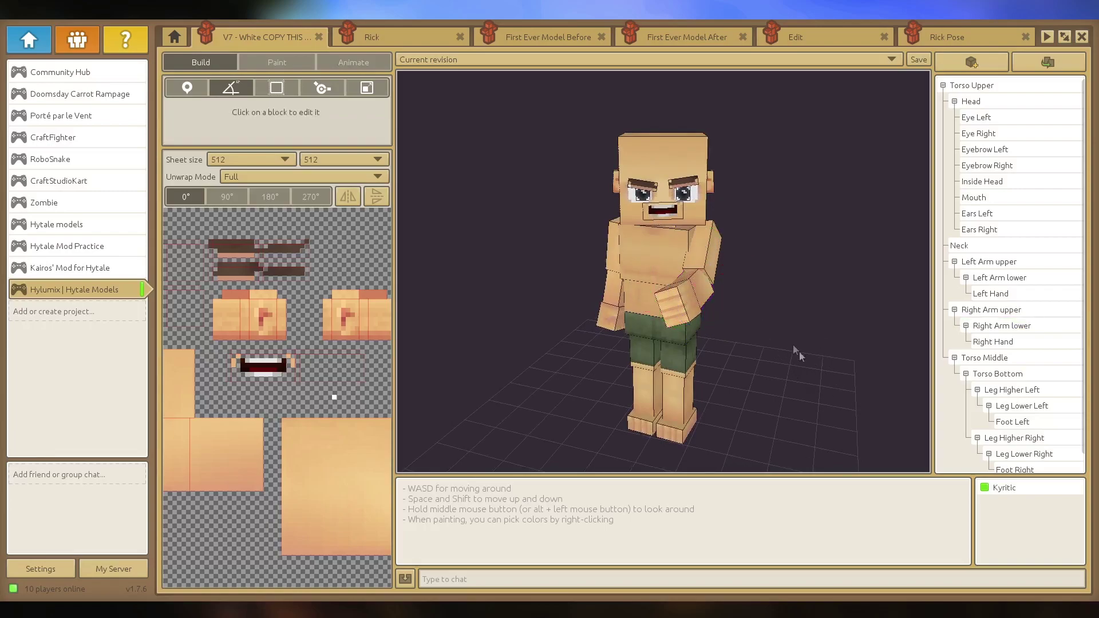
Step: Examine the posed model from the front and the side and review its list of blocks
middle_click_drag(800, 351, 761, 343)
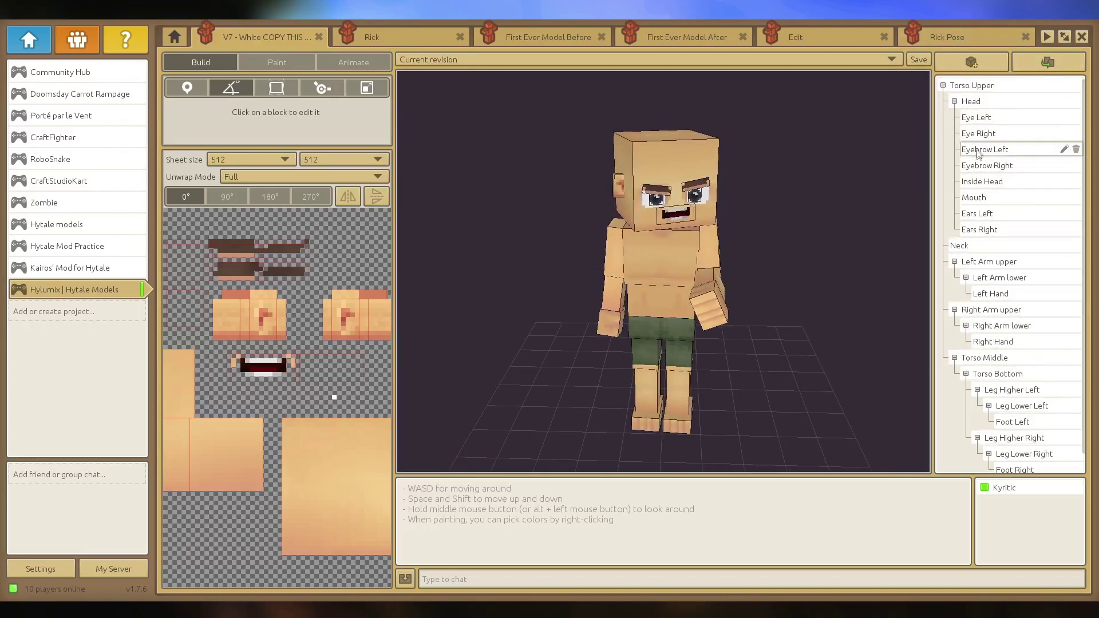
scroll(982, 240, "down", 1)
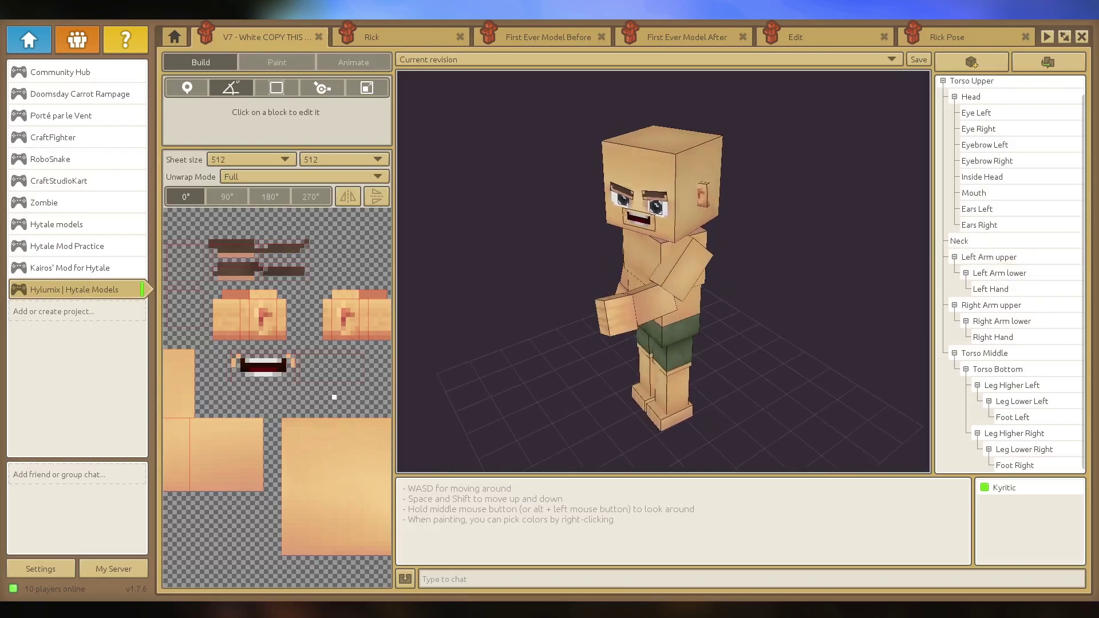
key("d")
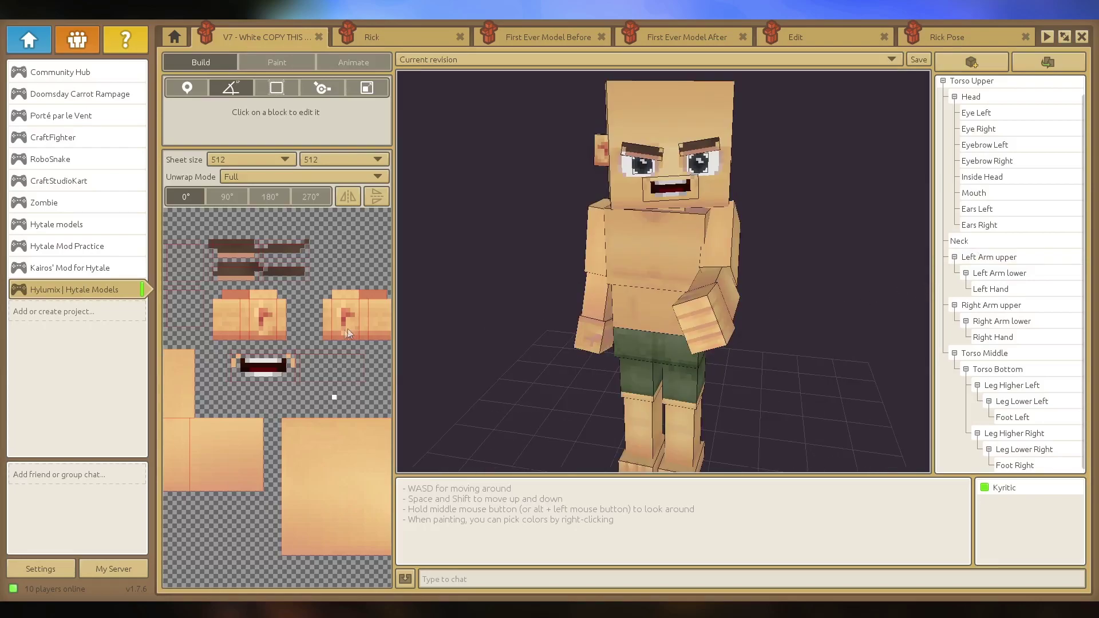
Step: Examine the model's texture sheet, both the complete layout and close up on the arm, torso and shorts areas
scroll(332, 315, "down", 2)
scroll(318, 301, "down", 3)
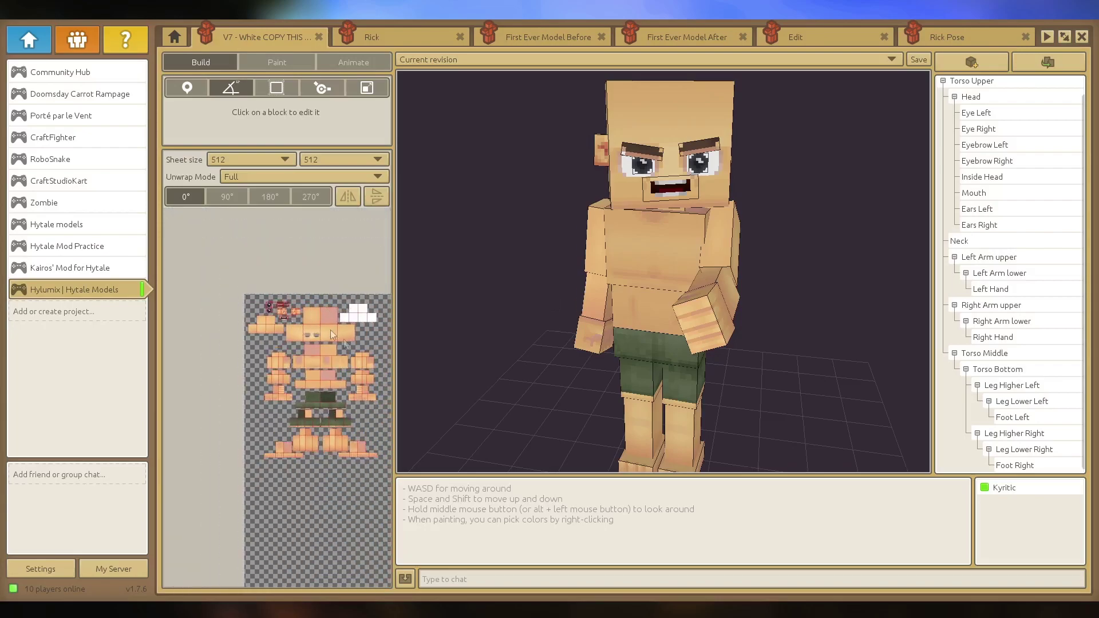
middle_click_drag(334, 401, 329, 404)
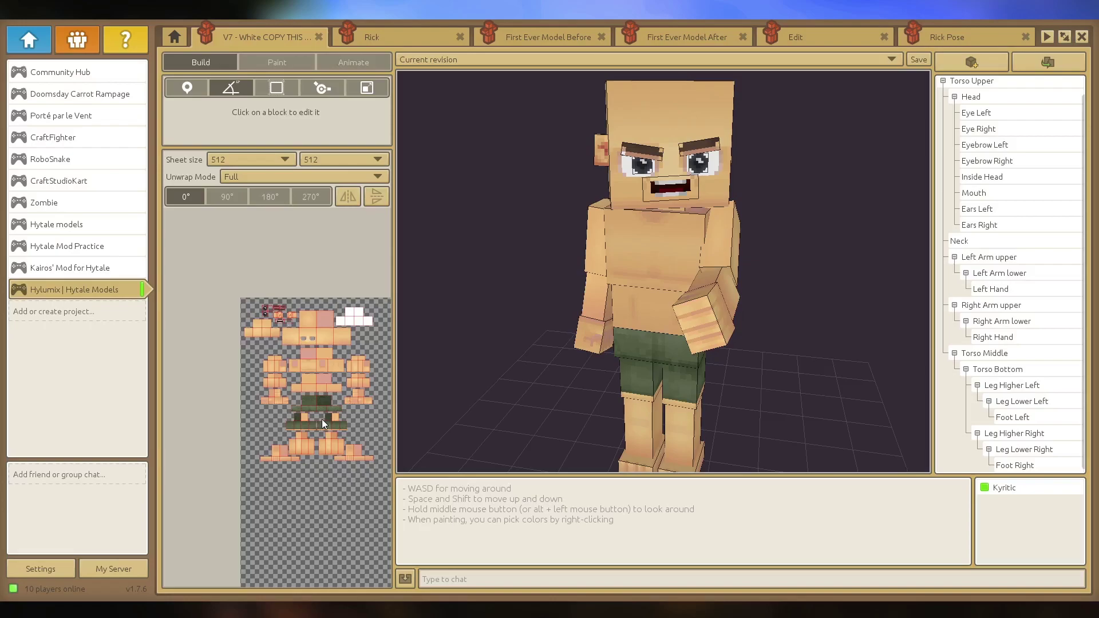
middle_click_drag(307, 397, 288, 397)
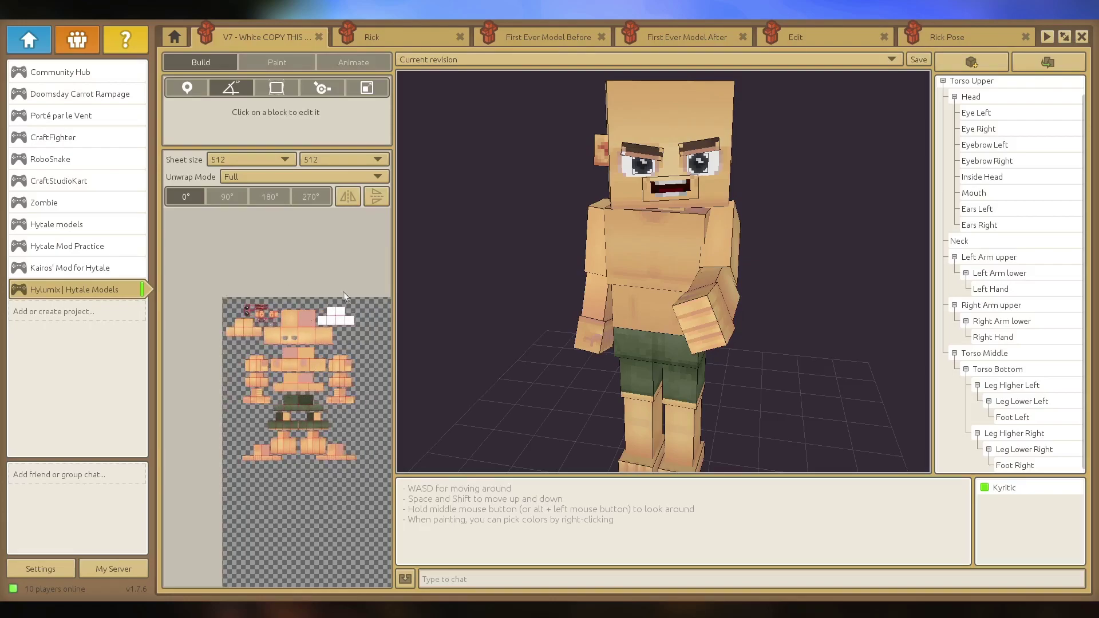
scroll(343, 326, "up", 4)
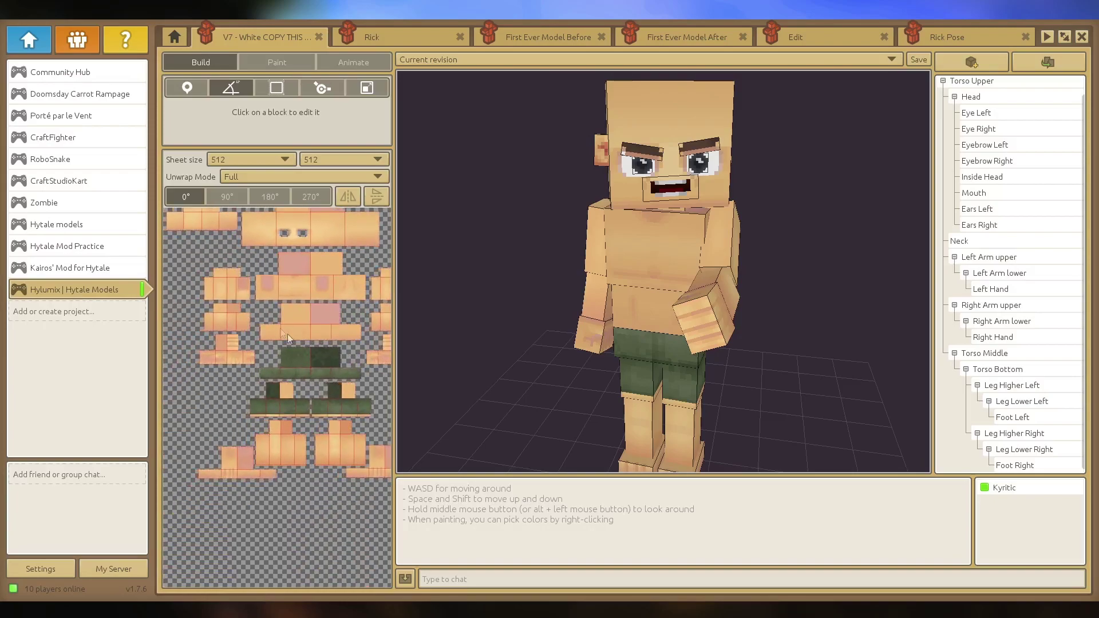
scroll(221, 336, "up", 3)
scroll(221, 337, "down", 3)
scroll(352, 312, "up", 1)
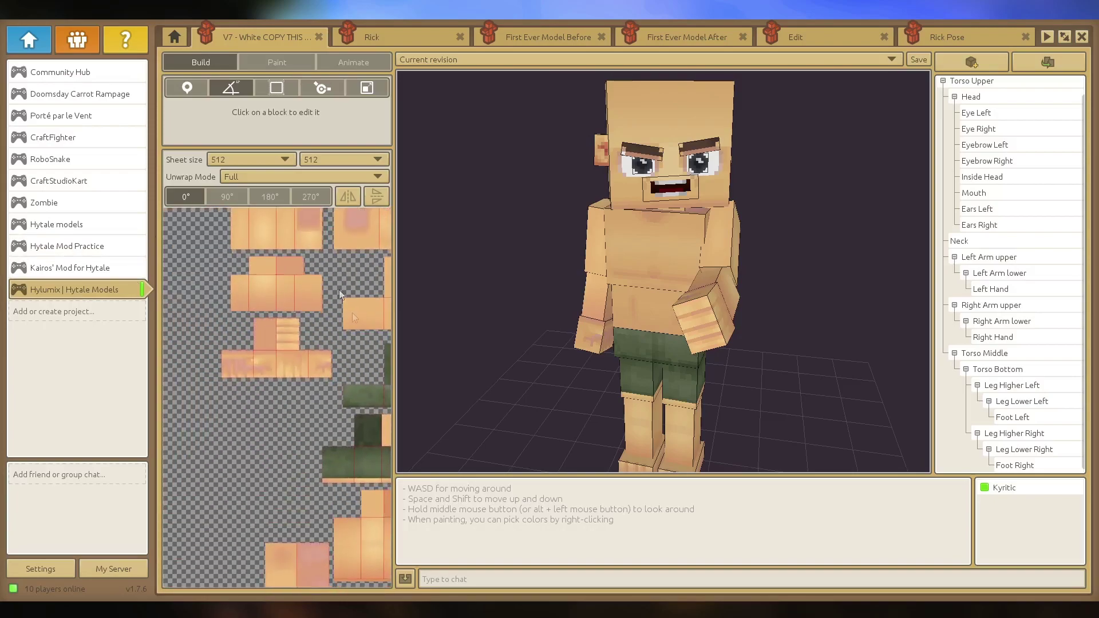
scroll(312, 337, "down", 2)
middle_click_drag(313, 338, 255, 372)
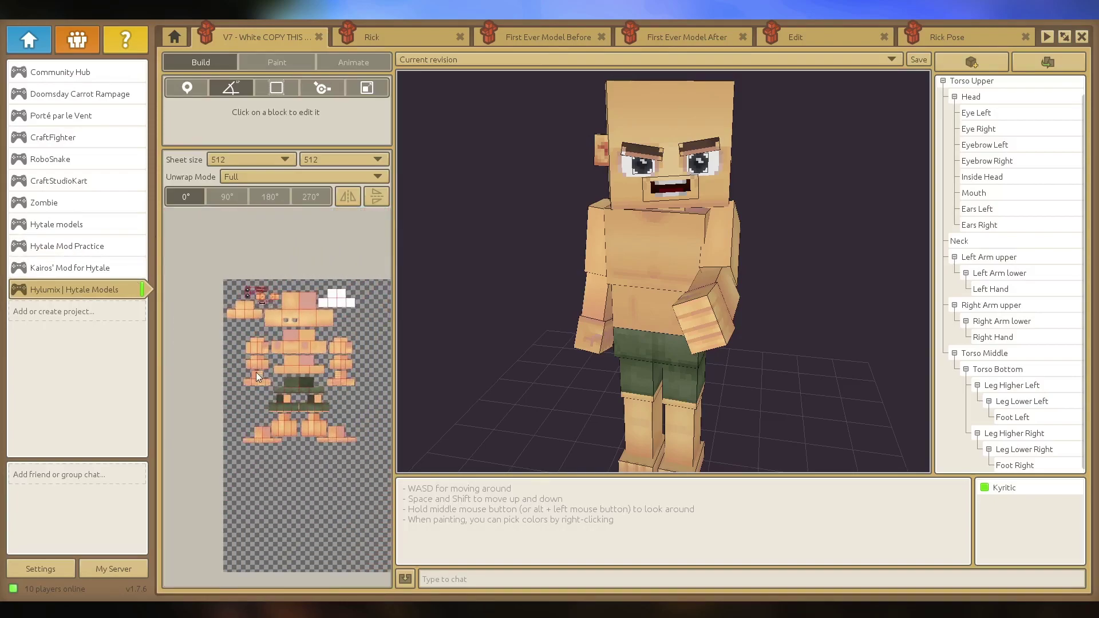
Step: In the Edit model, set the Torso Bottom block's Y orientation to 0
left_click(586, 339)
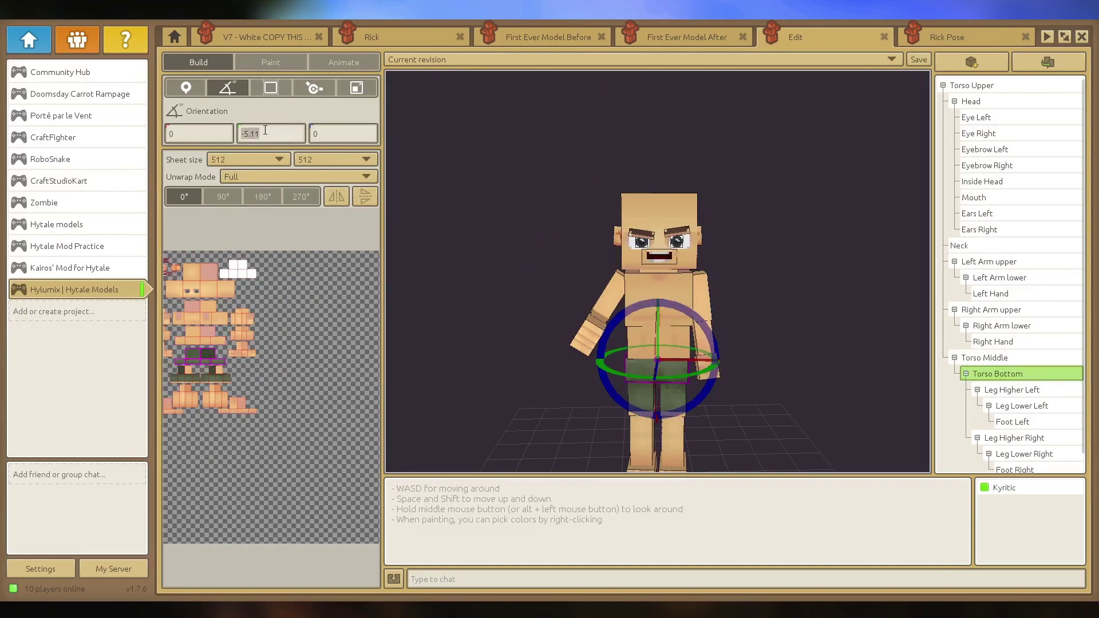
type("0")
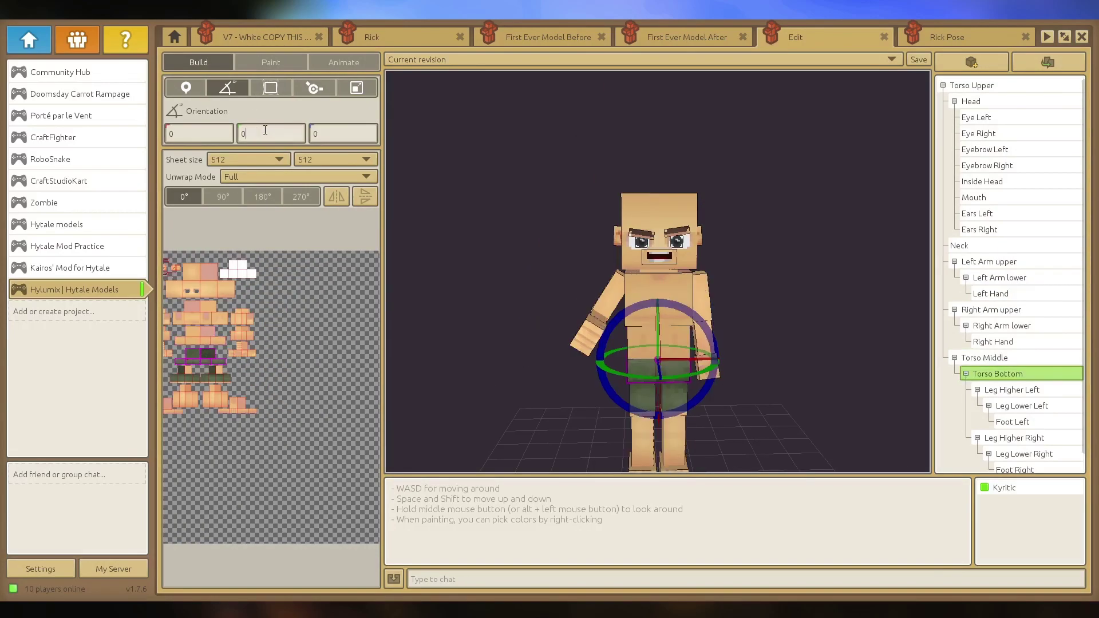
left_click(542, 261)
Step: Select the Left Arm upper block and show its position and orientation settings
left_click(602, 296)
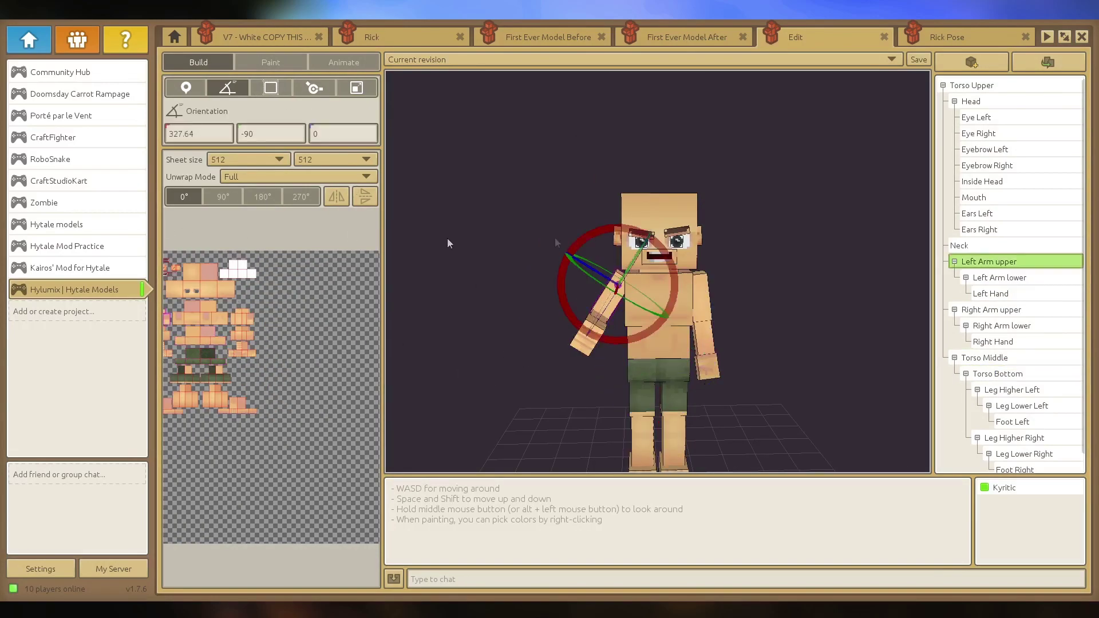
left_click(185, 87)
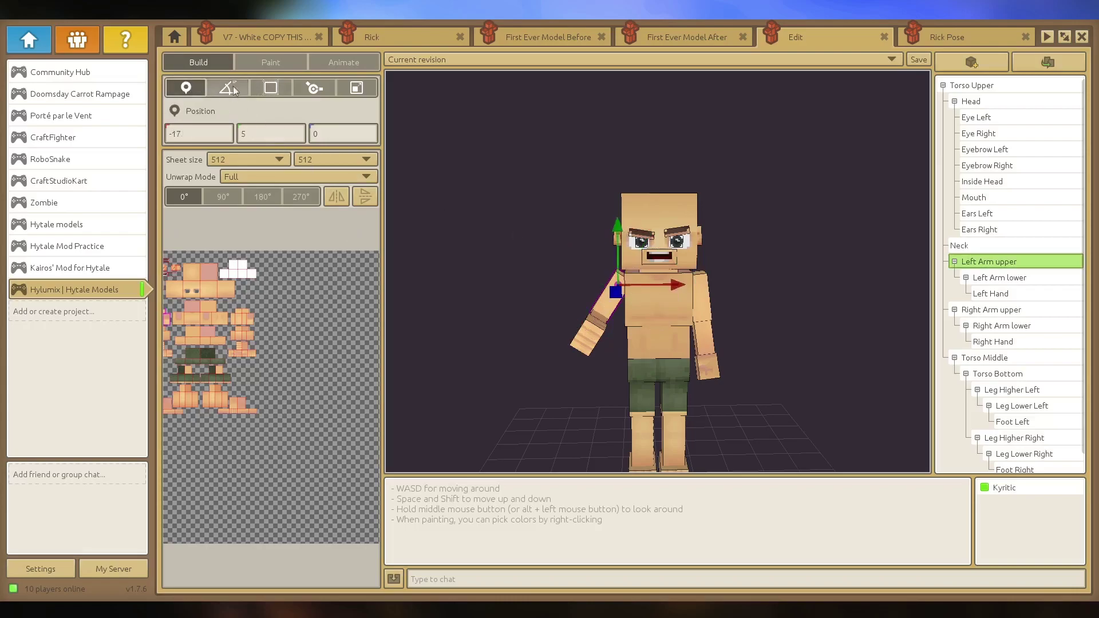
left_click(232, 88)
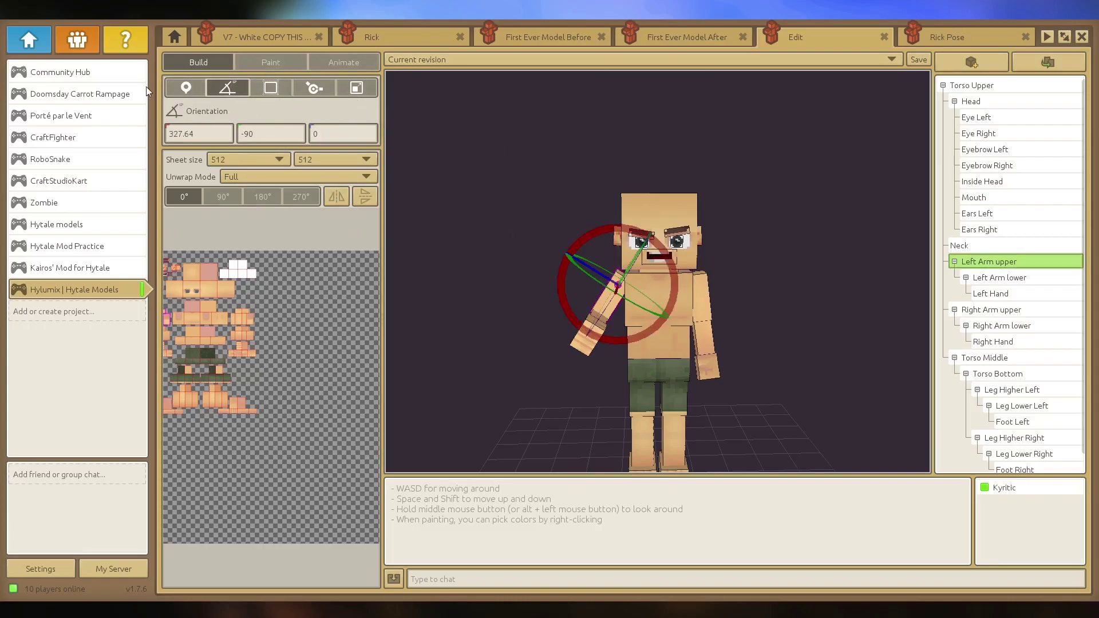
Step: Move the Left Arm upper block slightly up and outward to a position of about -18, 7, 0
left_click(185, 87)
middle_click_drag(395, 189, 438, 133)
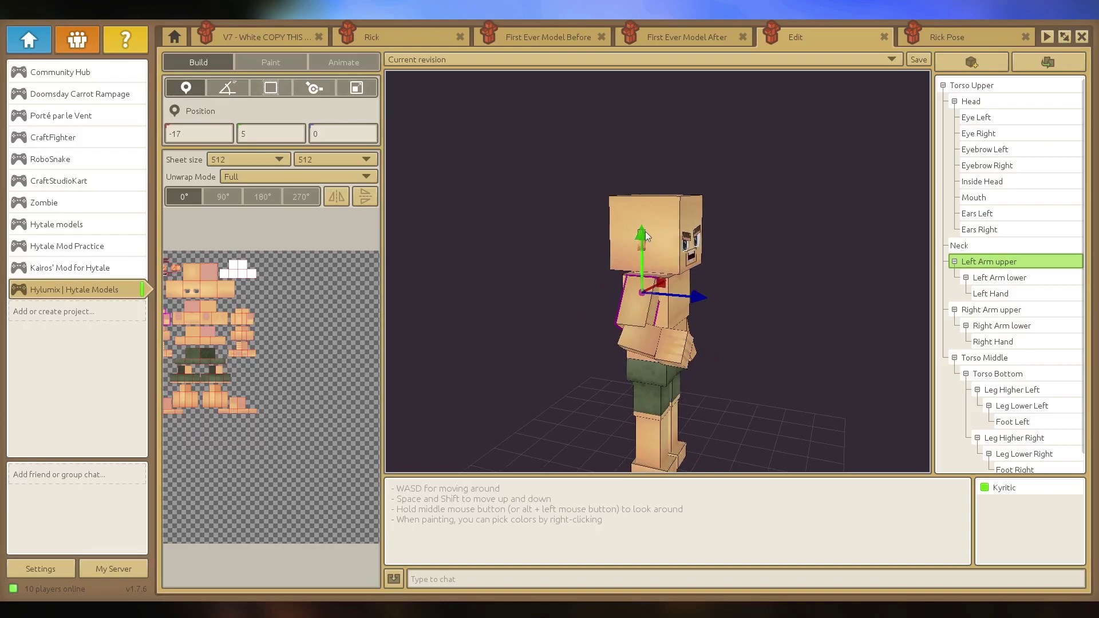
middle_click_drag(718, 379, 710, 354)
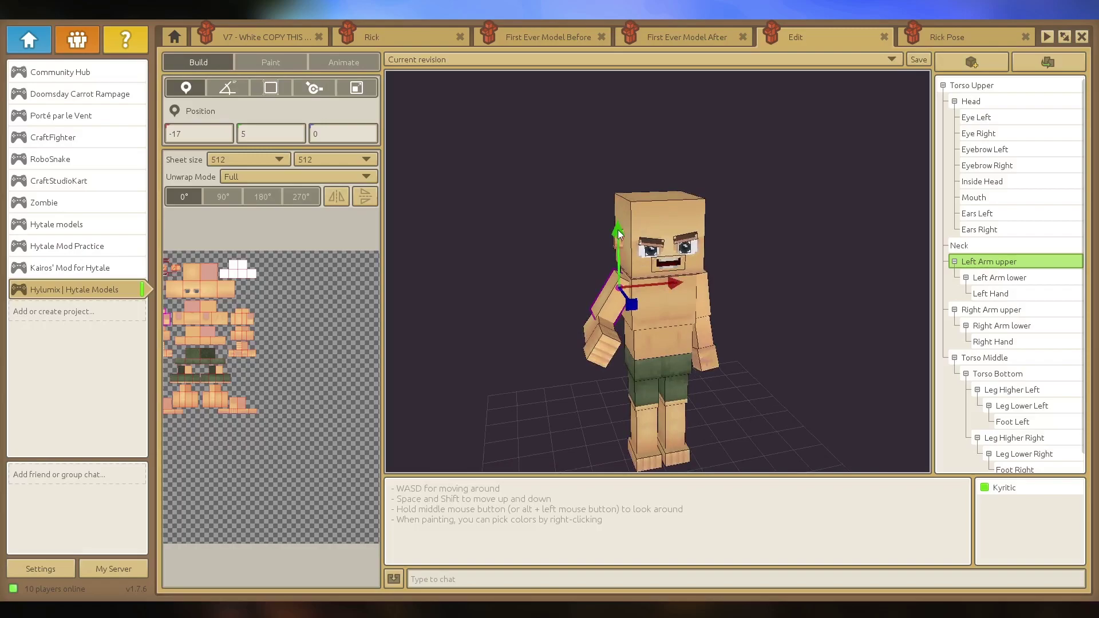
left_click_drag(620, 235, 633, 157)
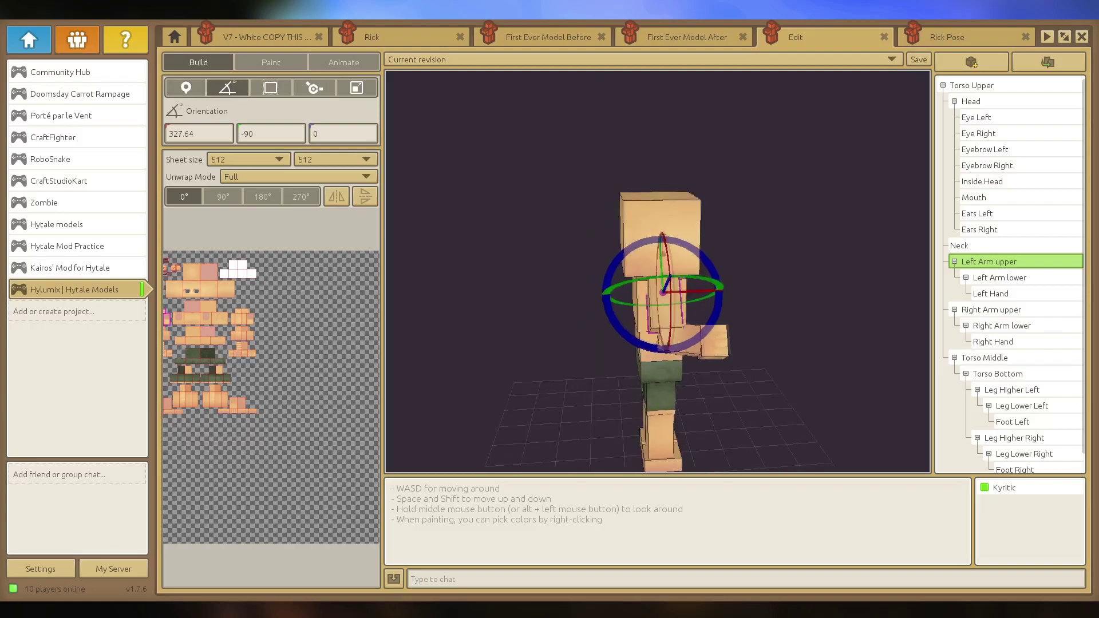
Step: Rotate the Left Arm upper block forward and outward so that the whole arm is raised in a waving pose
key("a")
mouse_move(630, 224)
middle_mouse_down()
mouse_move(681, 223)
mouse_move(630, 223)
middle_mouse_up()
key("d")
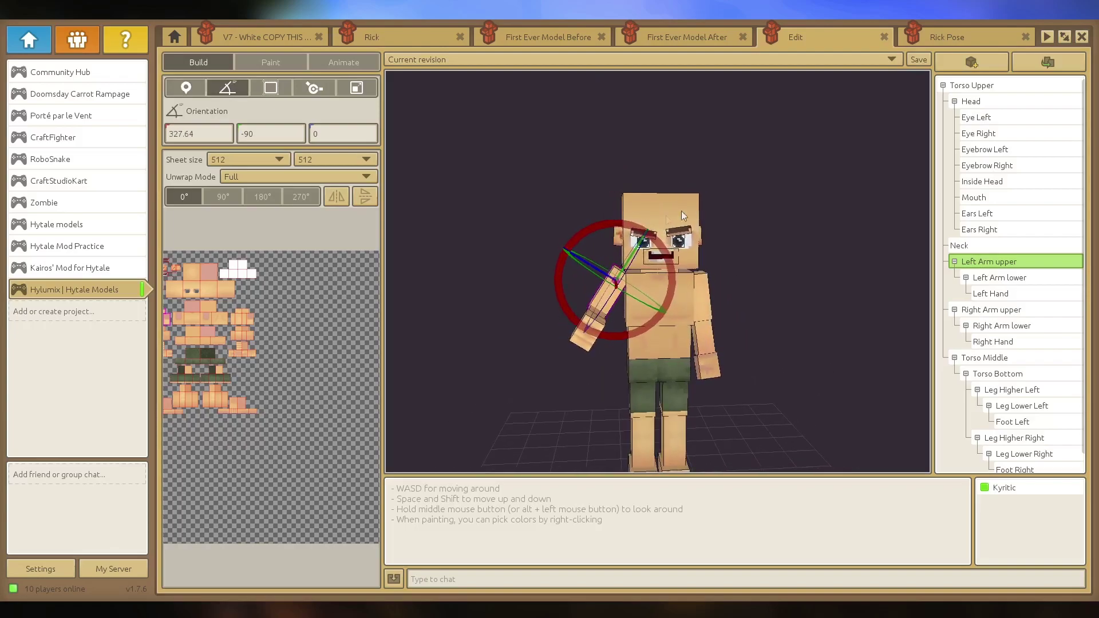
left_click_drag(630, 222, 623, 226)
middle_click_drag(623, 225, 668, 215)
left_click_drag(707, 247, 676, 249)
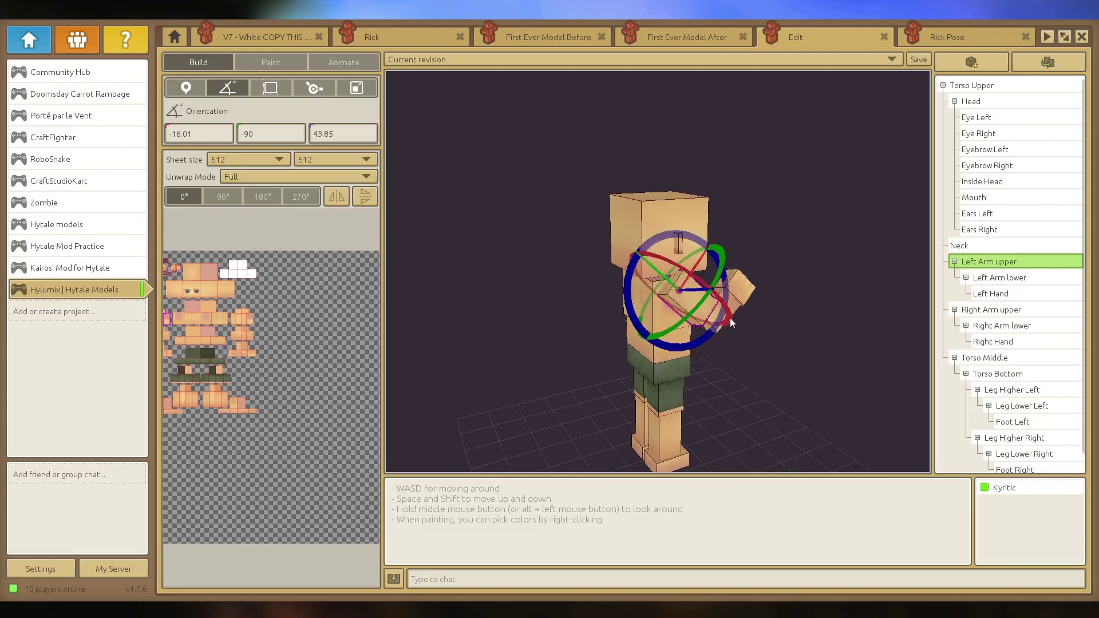
left_click_drag(730, 318, 728, 312)
Step: Show the block size of the Left Hand and Torso Upper blocks and examine the torso's area on the texture sheet
left_click(270, 88)
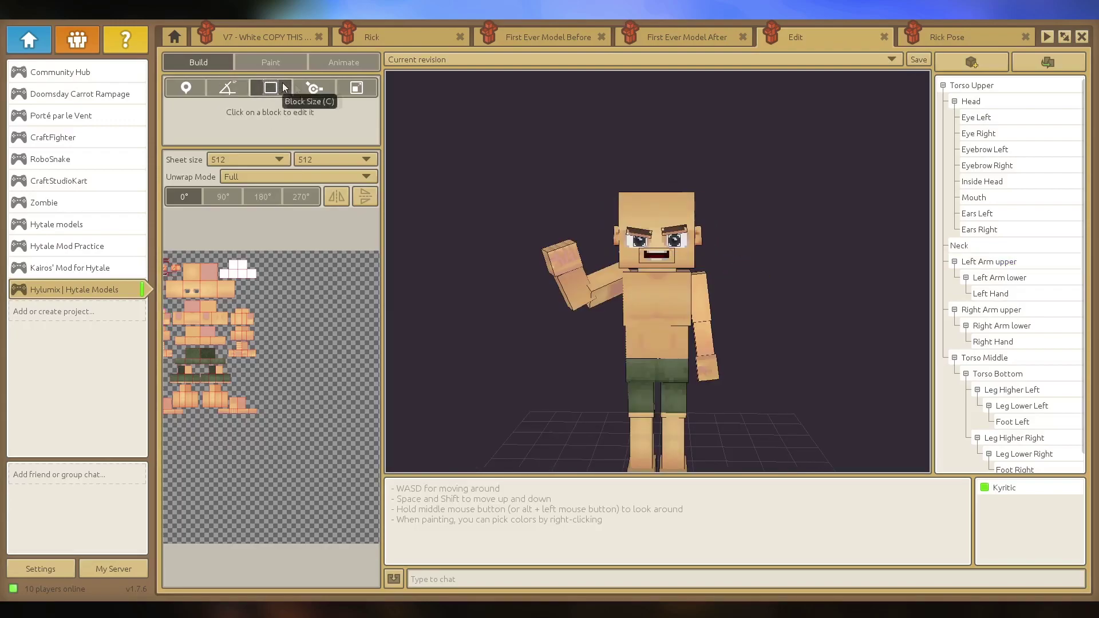
left_click(556, 265)
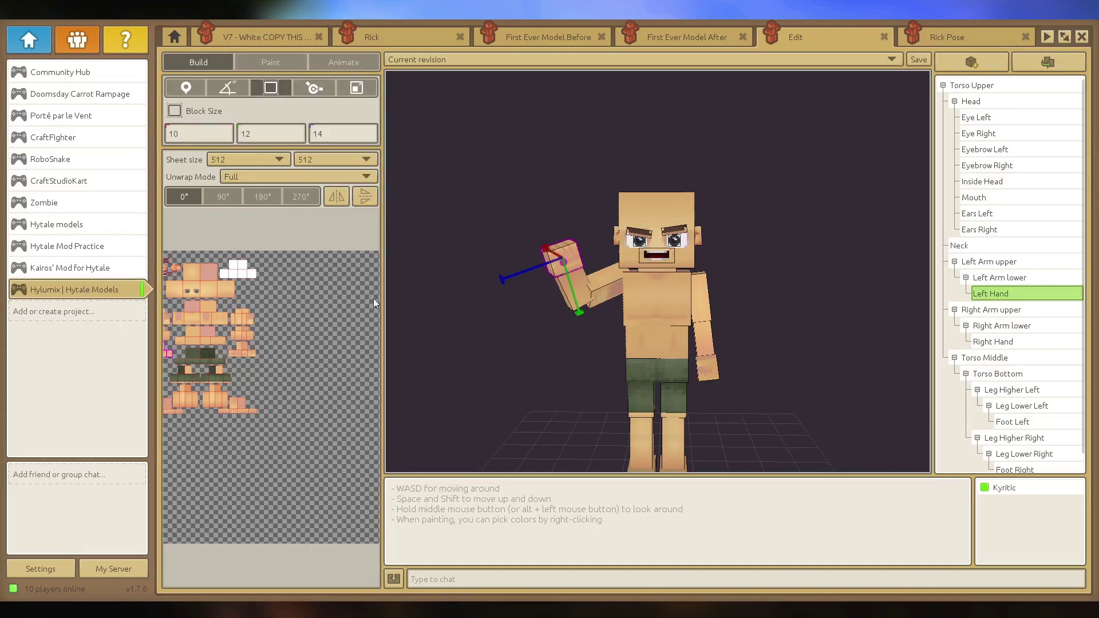
key("w")
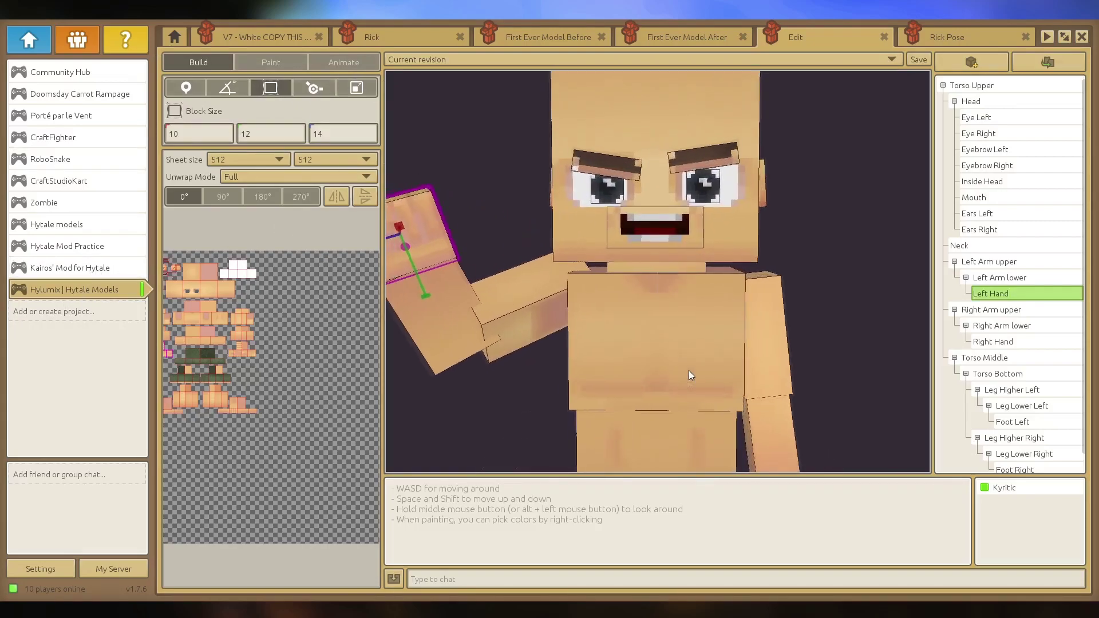
middle_click_drag(689, 370, 689, 320, "shift")
scroll(687, 389, "down", 6)
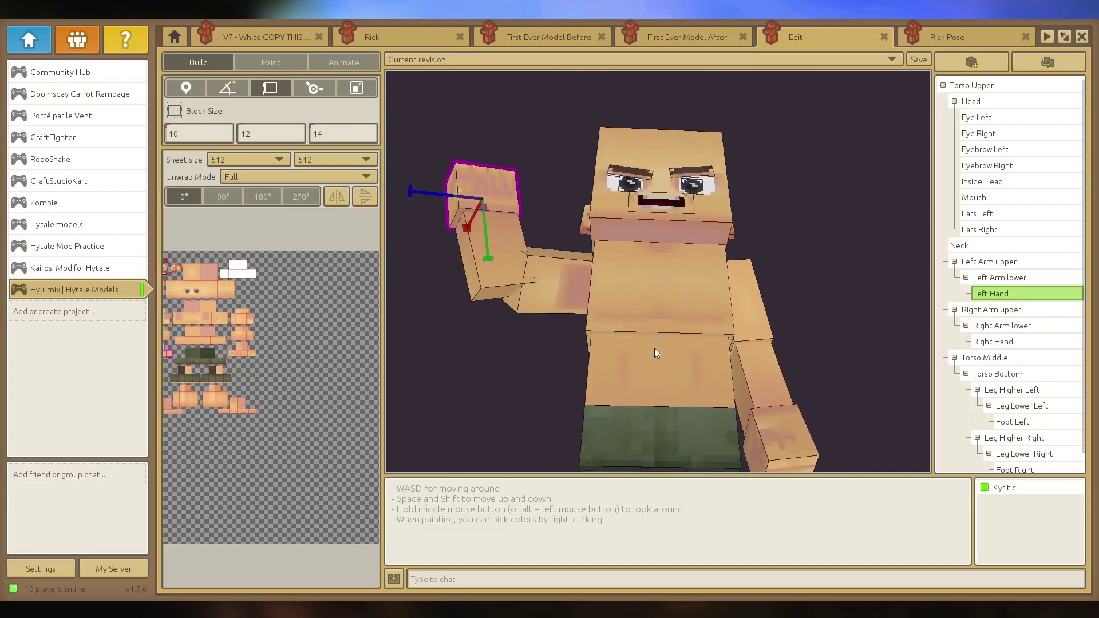
left_click(662, 329)
left_click(651, 279)
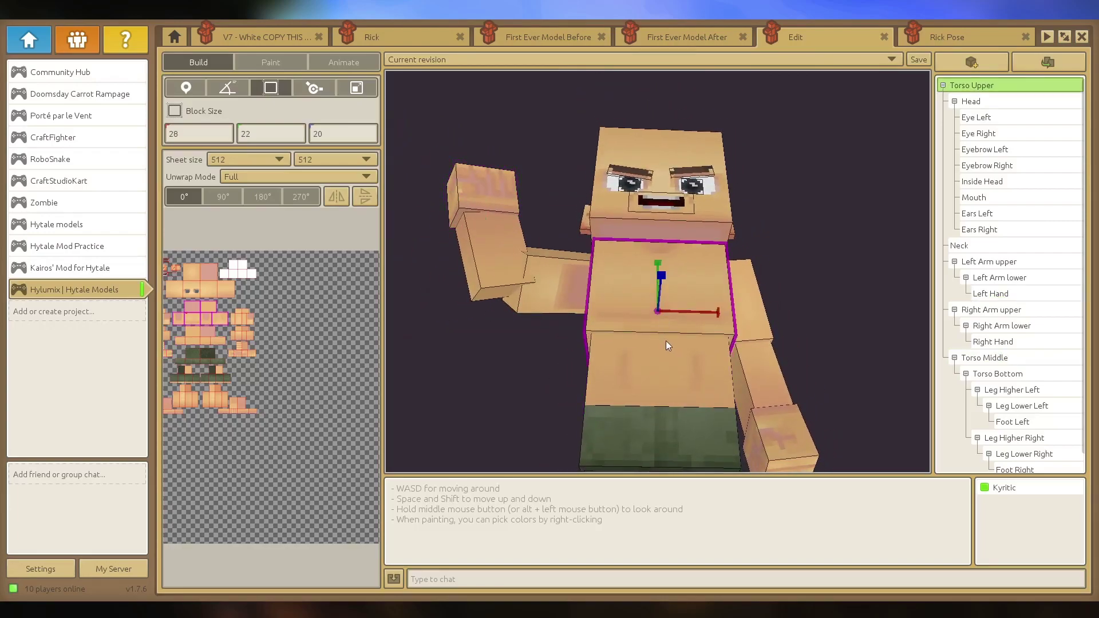
scroll(275, 298, "up", 2)
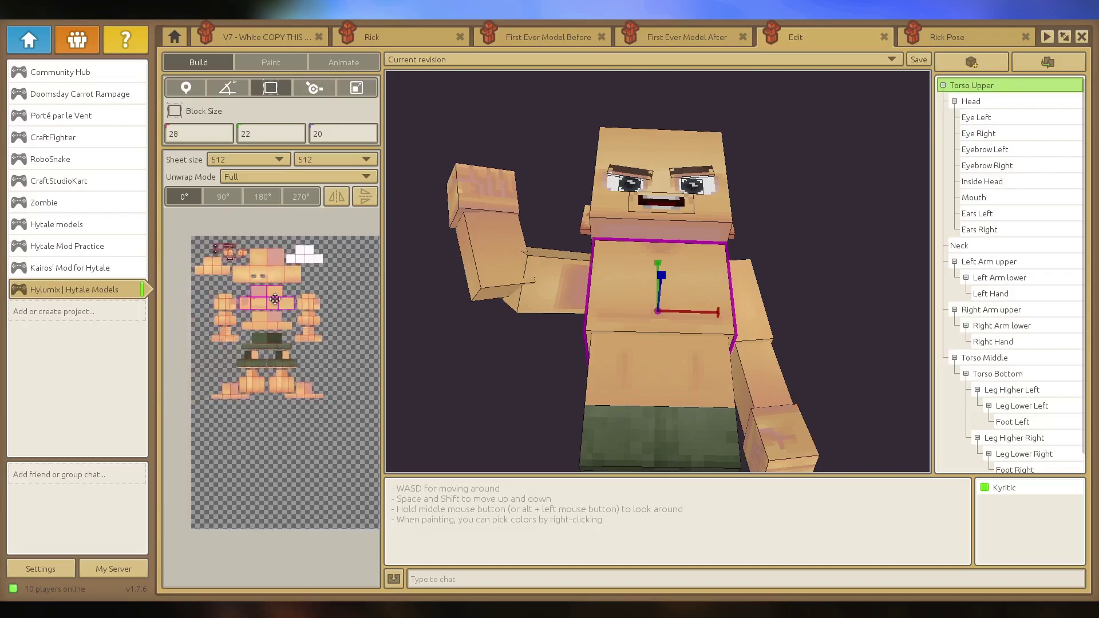
scroll(275, 299, "down", 2)
scroll(616, 262, "down", 4)
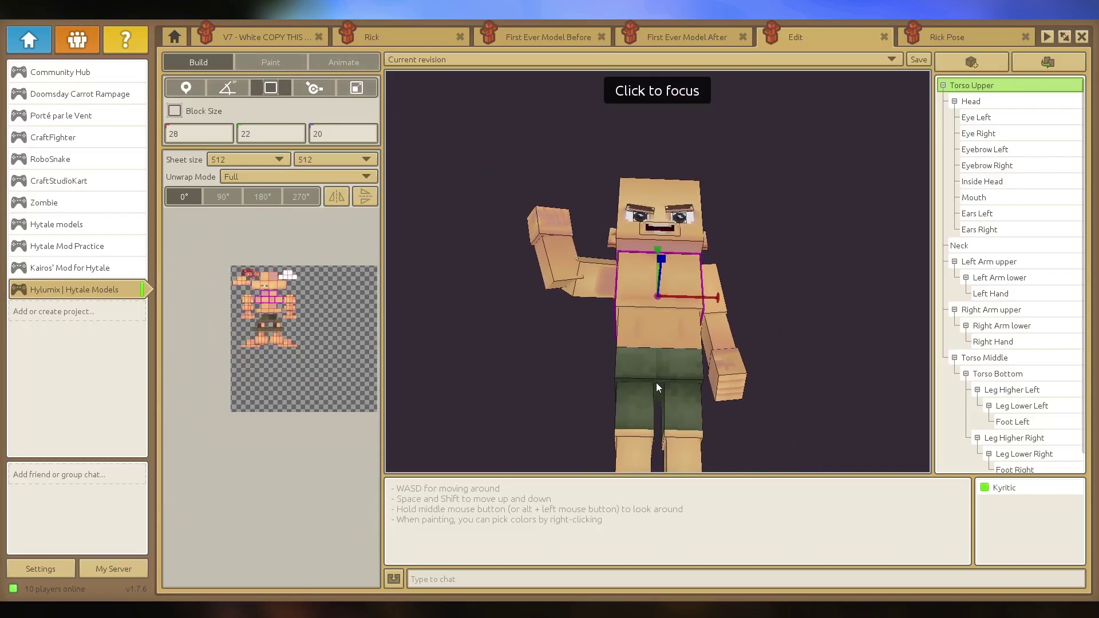
Step: Select the Leg Higher Left block and examine its block size and its area on the texture sheet
left_click(634, 397)
left_click(589, 408)
left_click(633, 403)
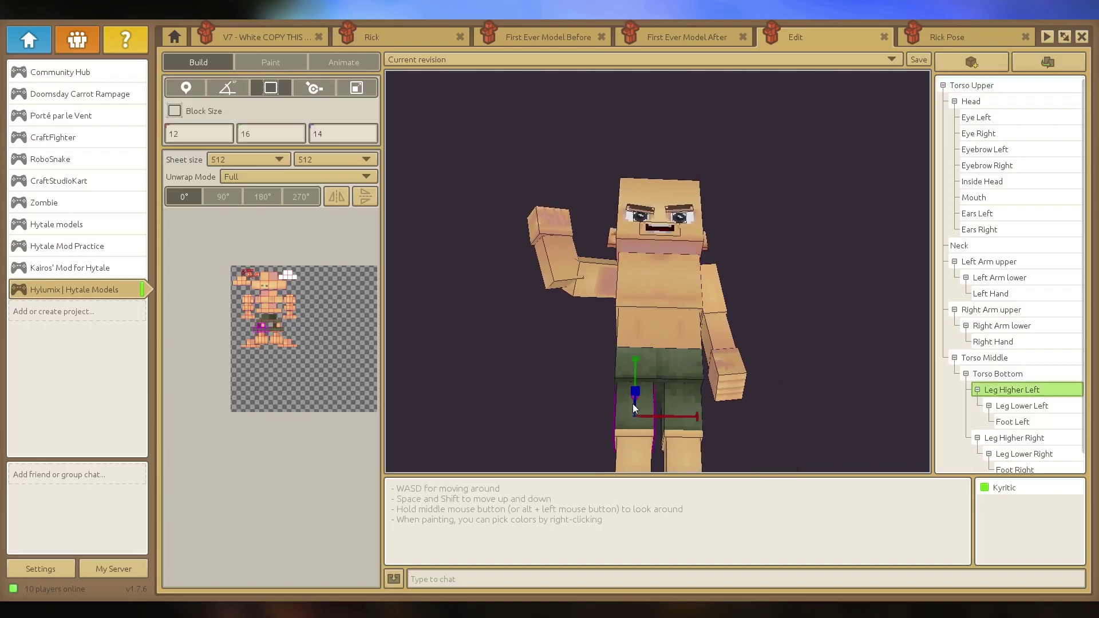
scroll(276, 346, "up", 1)
middle_click_drag(303, 347, 363, 290)
scroll(779, 424, "down", 1)
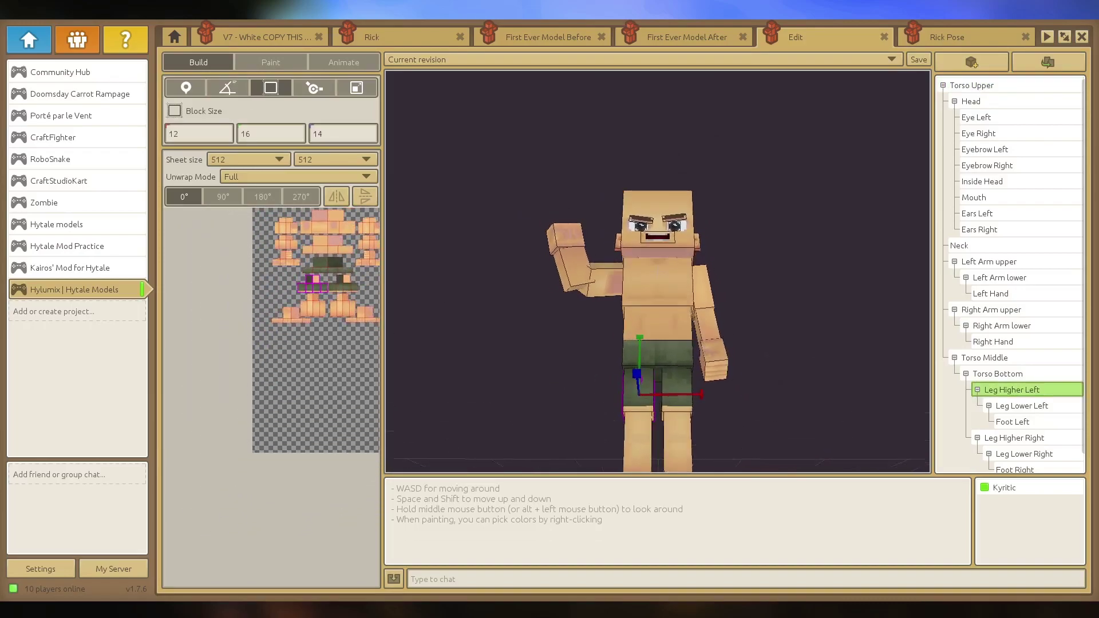
Step: Try changing the Leg Higher Left block's size along the Y axis
key("space")
middle_click_drag(636, 339, 635, 364)
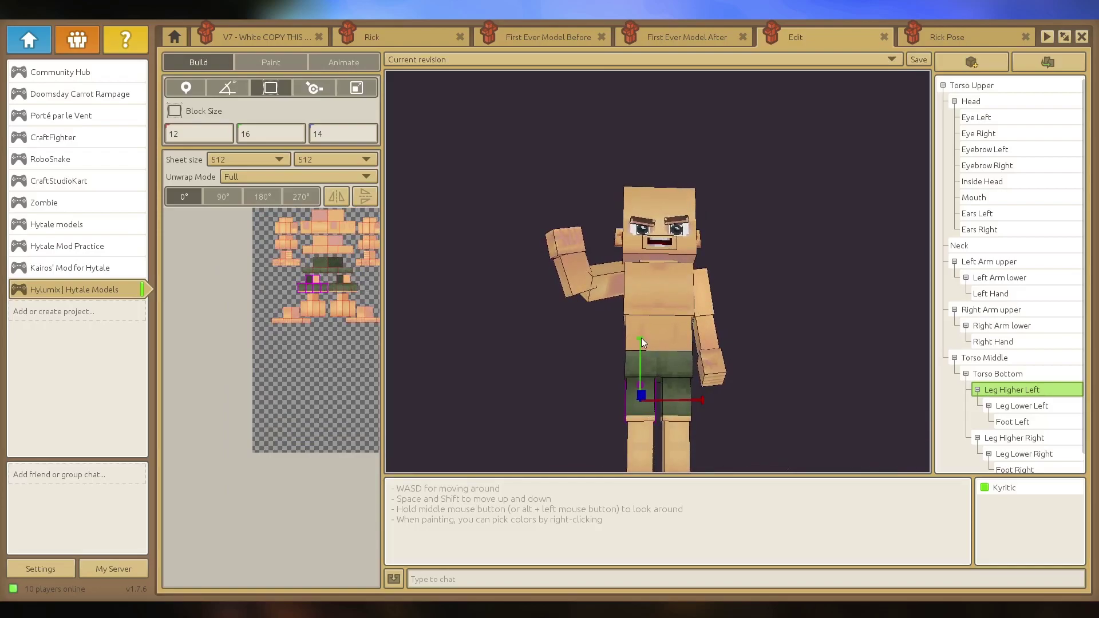
left_click_drag(641, 339, 640, 369)
left_click(618, 402)
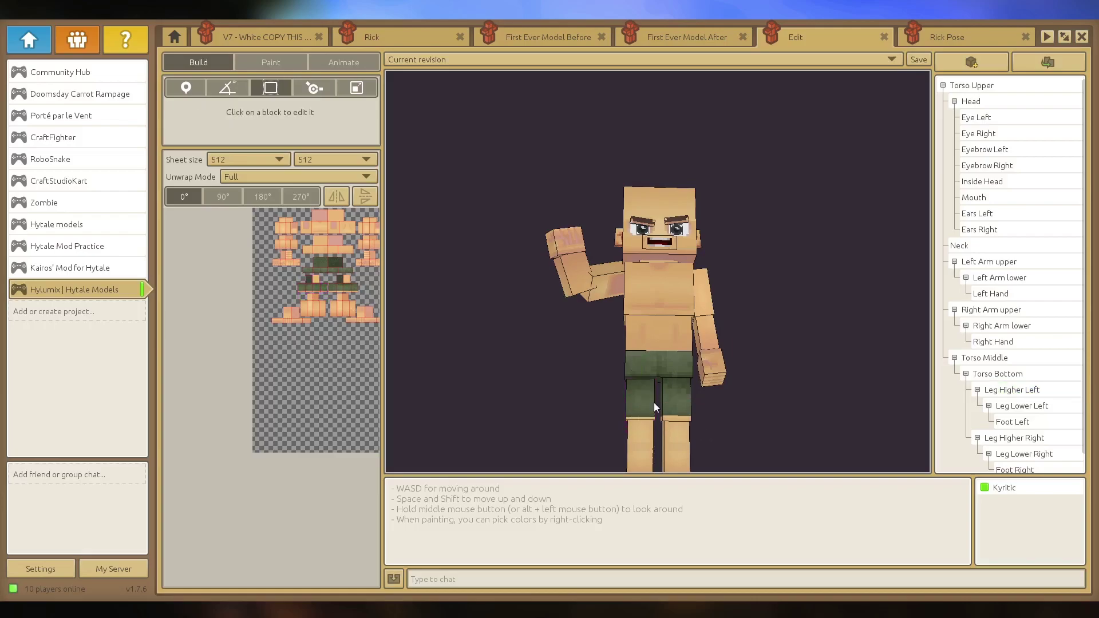
left_click(650, 403)
left_click_drag(640, 339, 640, 334)
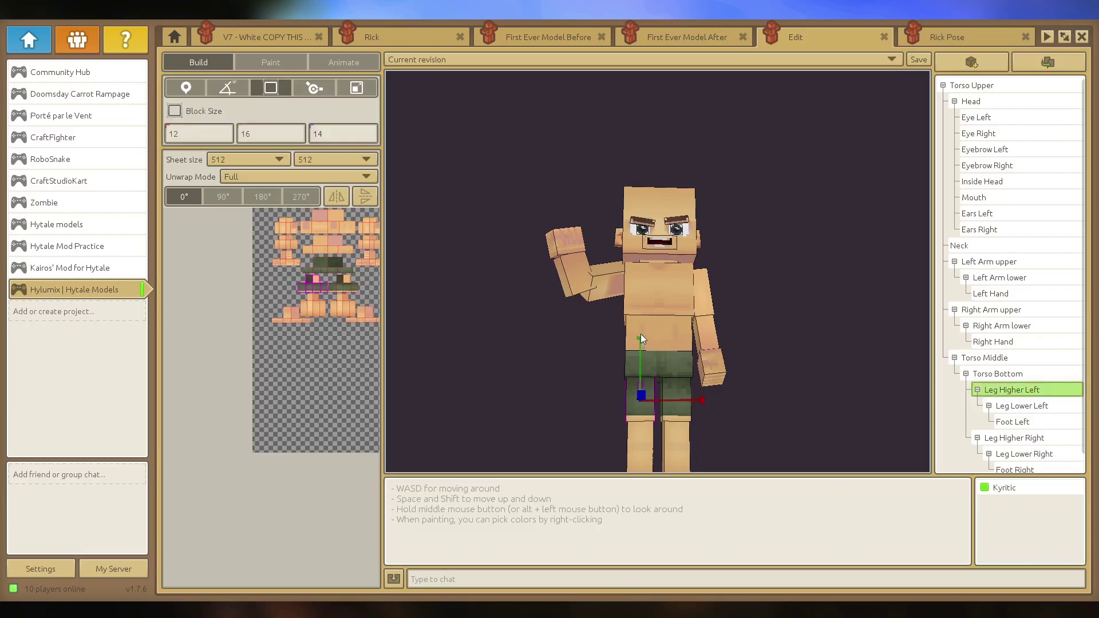
Step: Stretch the Leg Higher Left block to about 1.4 on X and 1.33 on Z and inspect its texture area
left_click(356, 88)
left_click_drag(702, 401, 721, 398)
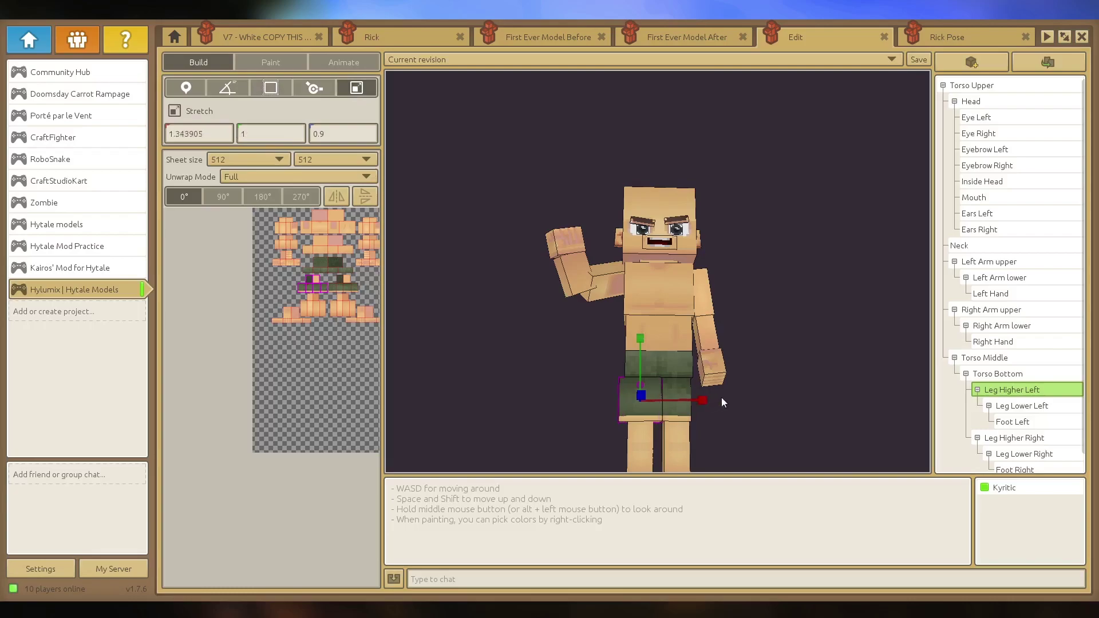
middle_click_drag(721, 397, 648, 379)
left_click_drag(594, 400, 579, 407)
left_click(579, 407)
middle_click_drag(580, 407, 573, 431)
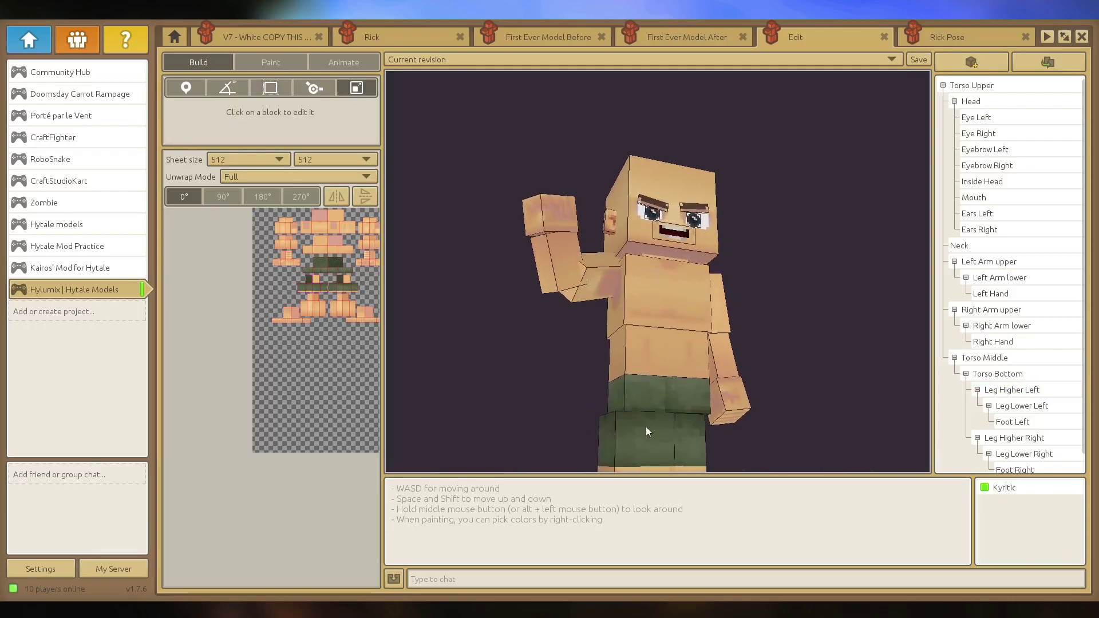
left_click(647, 407)
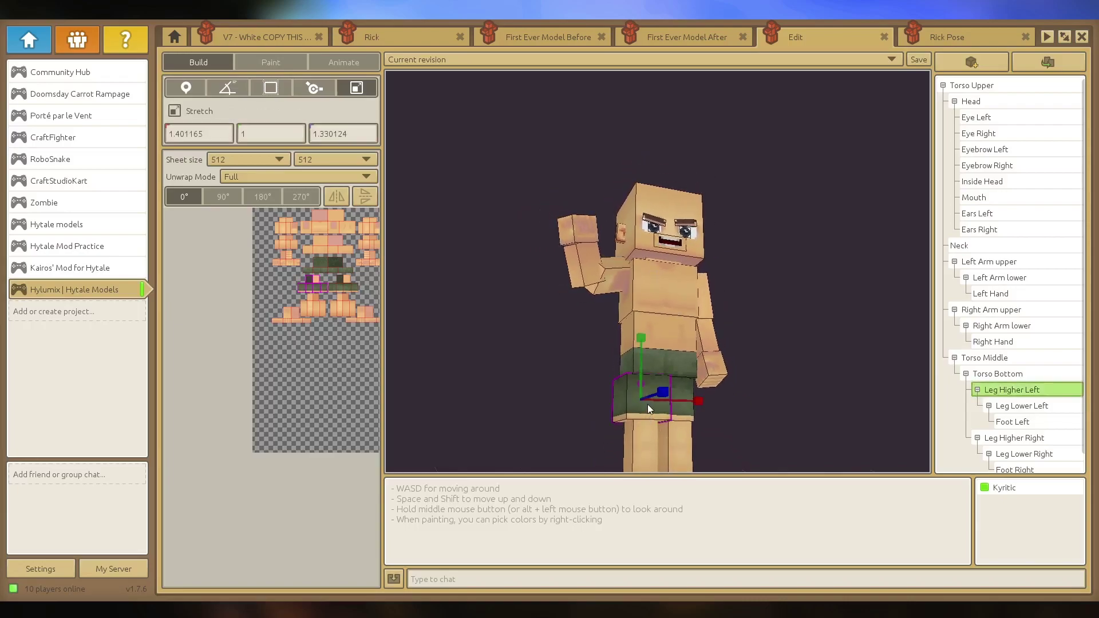
scroll(303, 320, "up", 4)
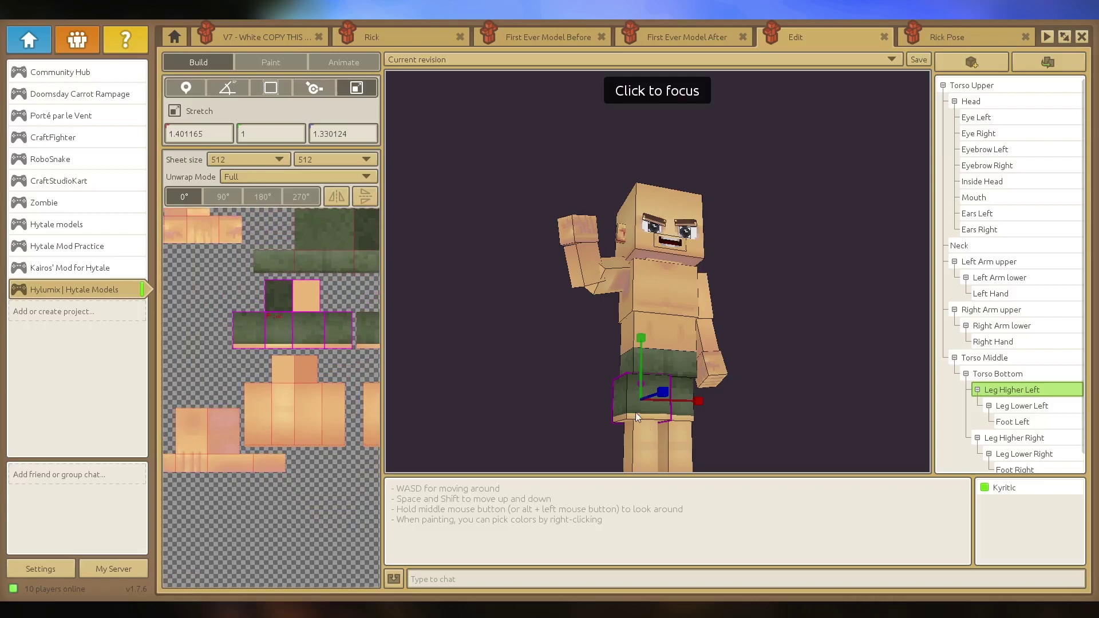
Step: Show the Right Arm upper block's pivot offset and examine the pivot point from the front and the side
left_click(317, 88)
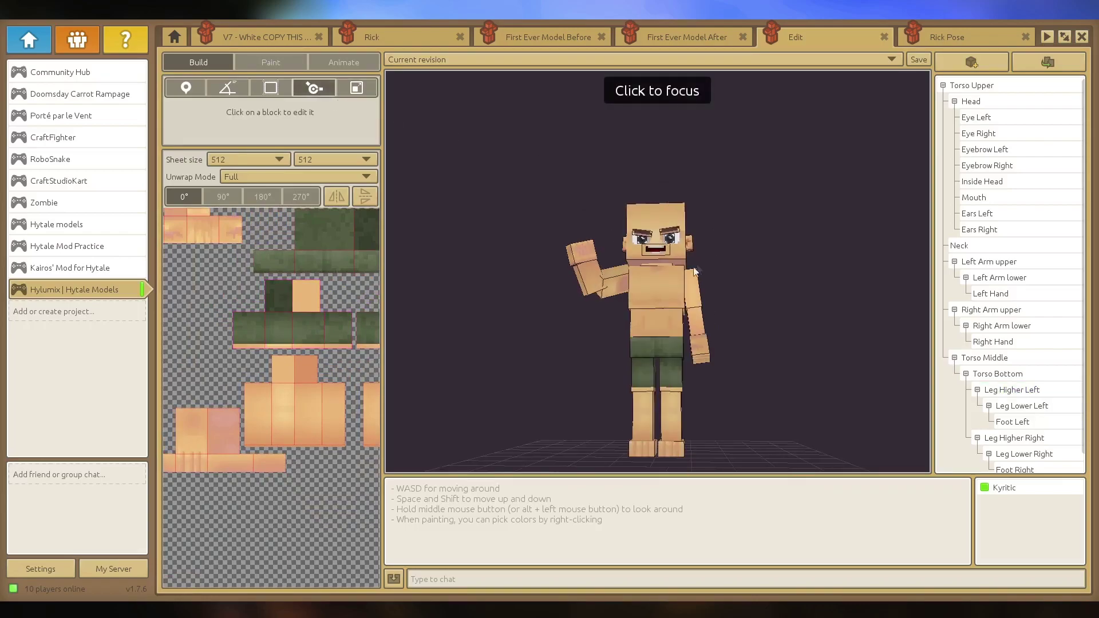
left_click(694, 273)
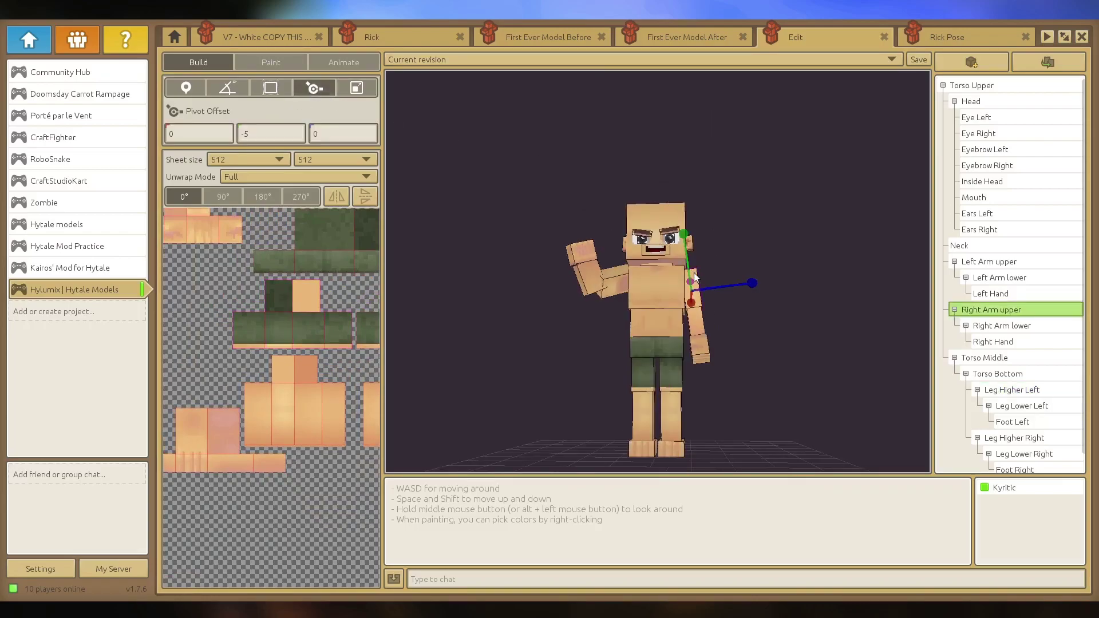
key("d")
mouse_move(751, 275)
middle_mouse_down()
mouse_move(618, 284)
mouse_move(753, 280)
middle_mouse_up()
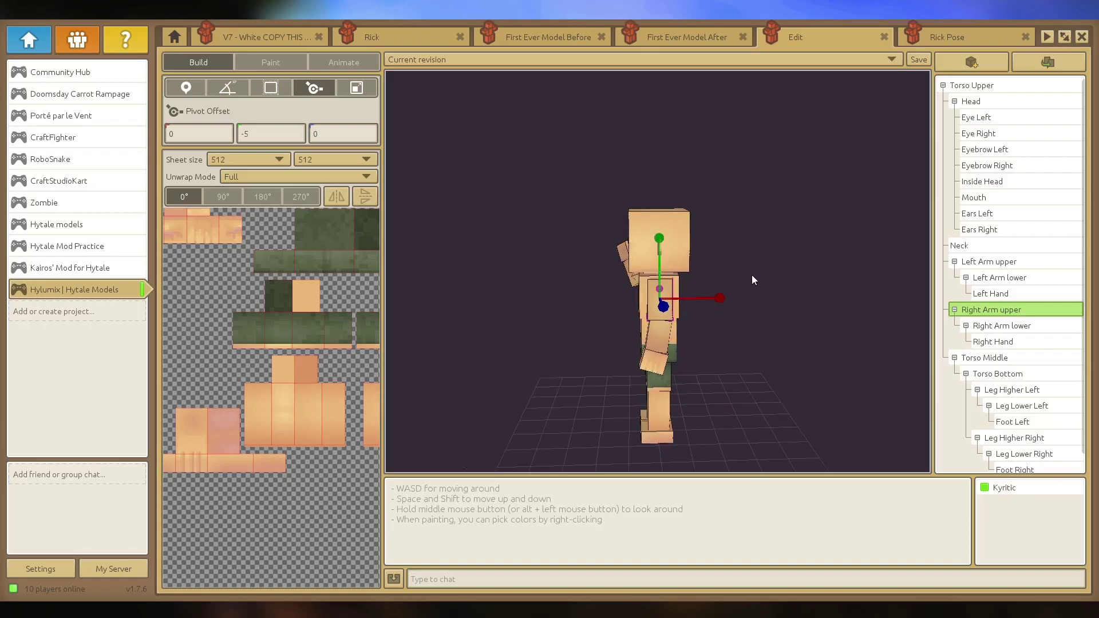
middle_click_drag(753, 277, 732, 317)
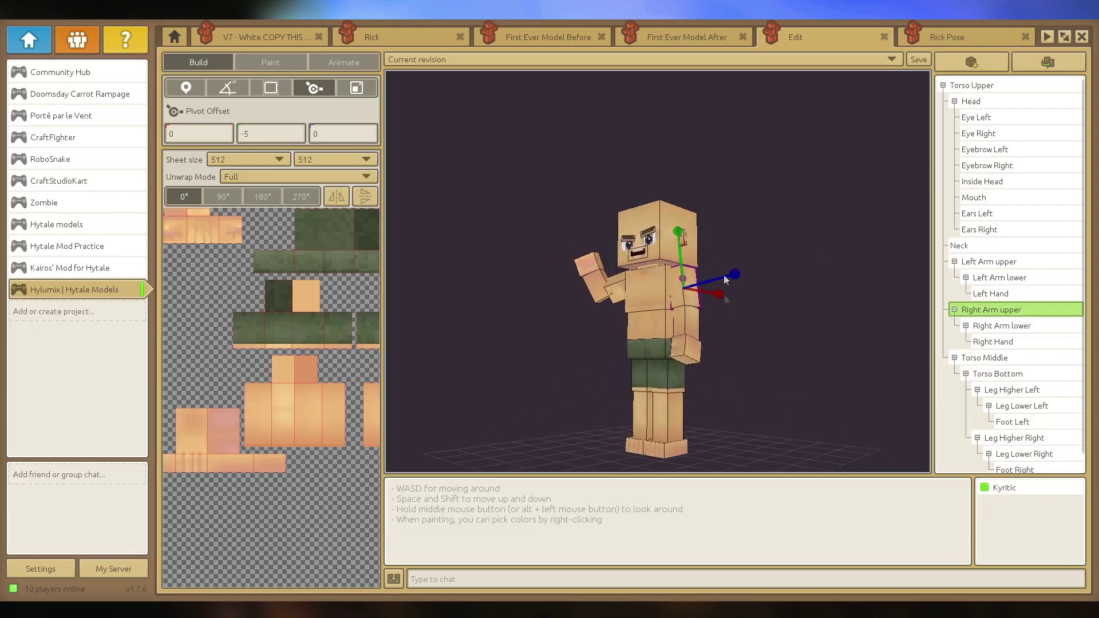
key("w")
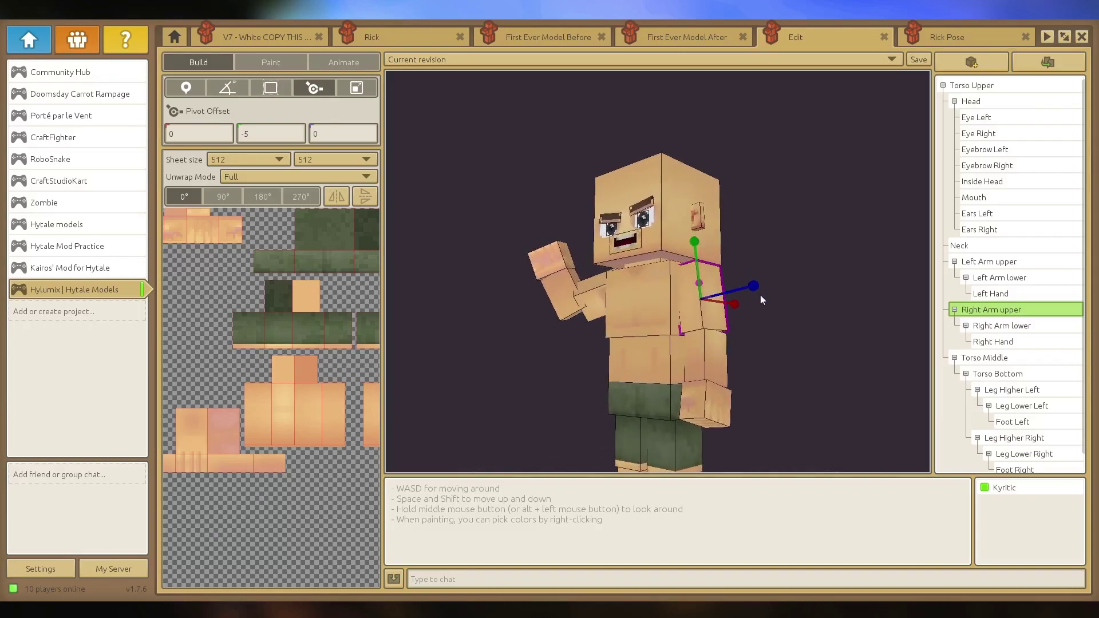
key("a")
middle_click_drag(760, 294, 741, 266)
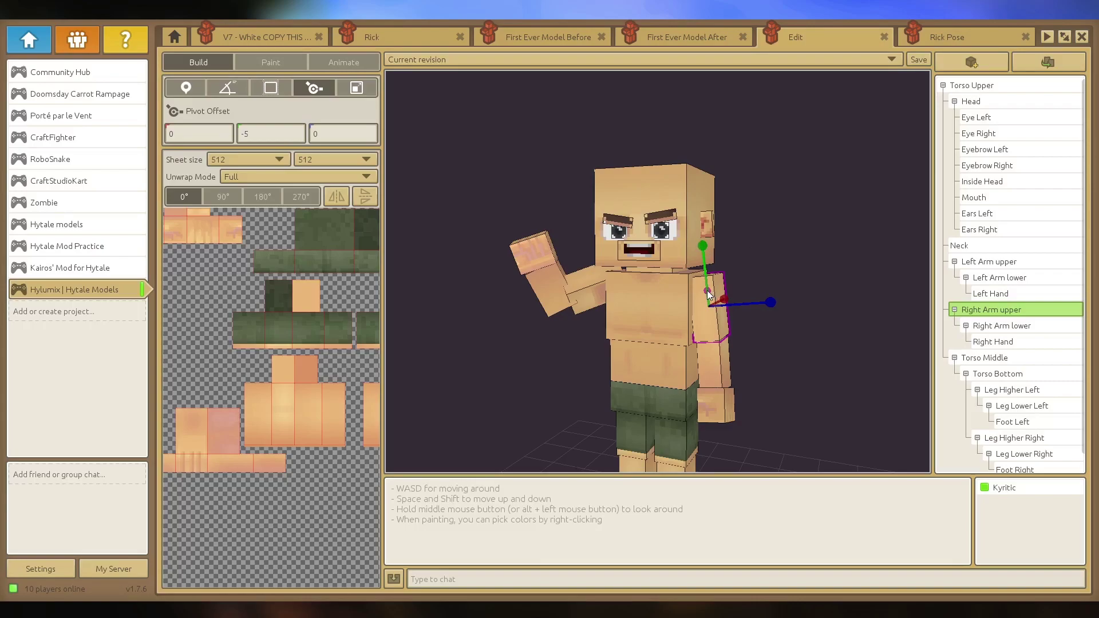
left_click(748, 302)
key("a")
middle_click_drag(747, 297, 786, 296)
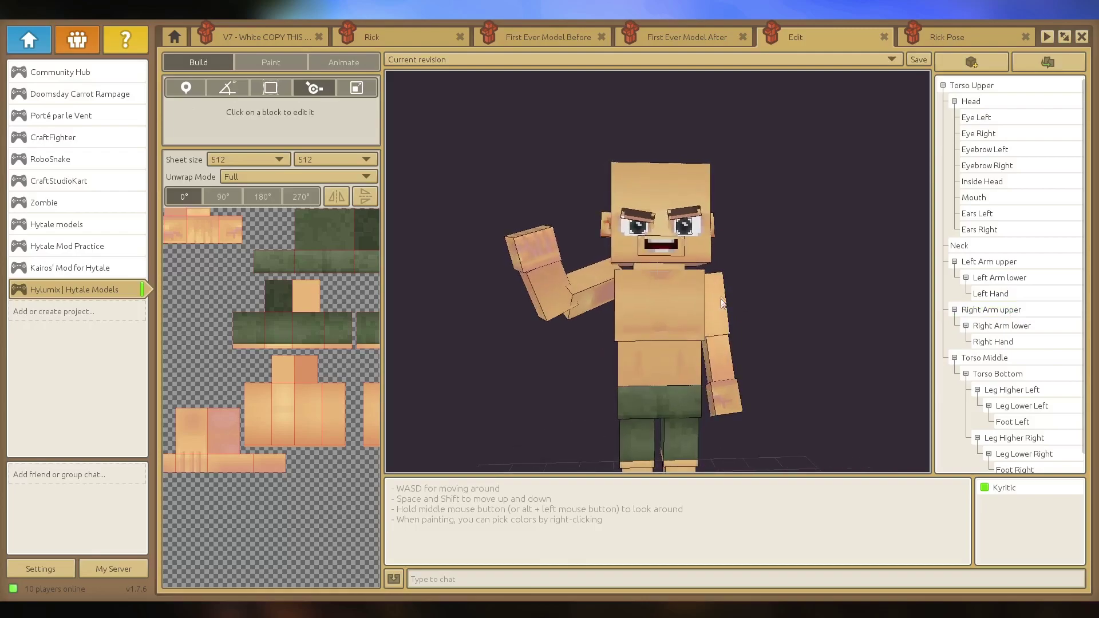
Step: Set the Right Arm upper block's pivot offset on Y to 0
left_click(716, 298)
left_click_drag(703, 245, 699, 229)
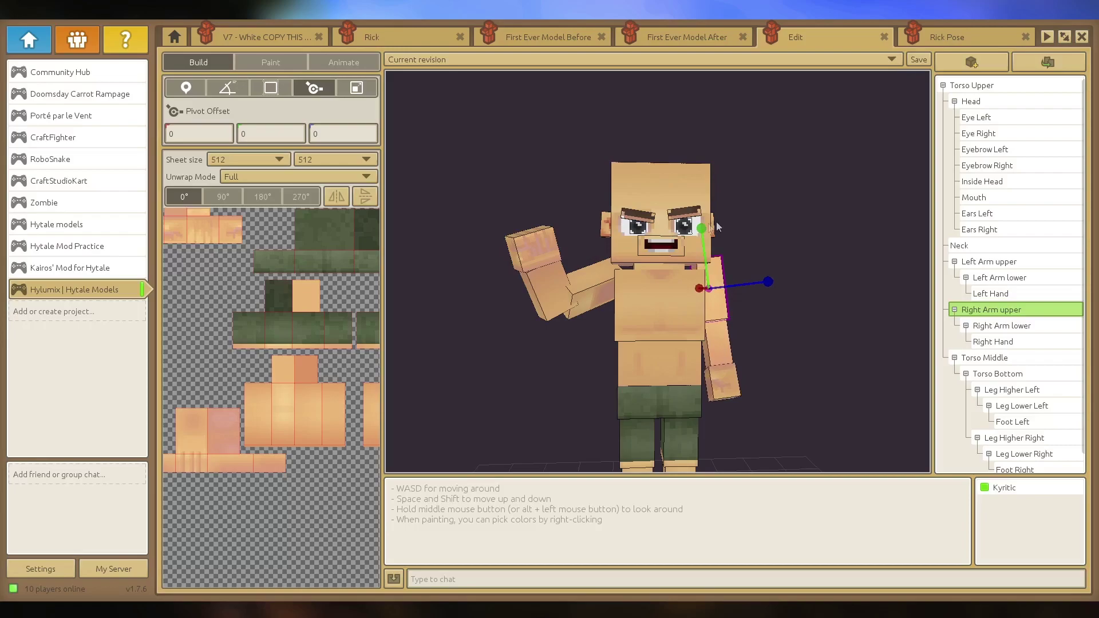
left_click(802, 273)
key("d")
middle_click_drag(802, 272, 767, 272)
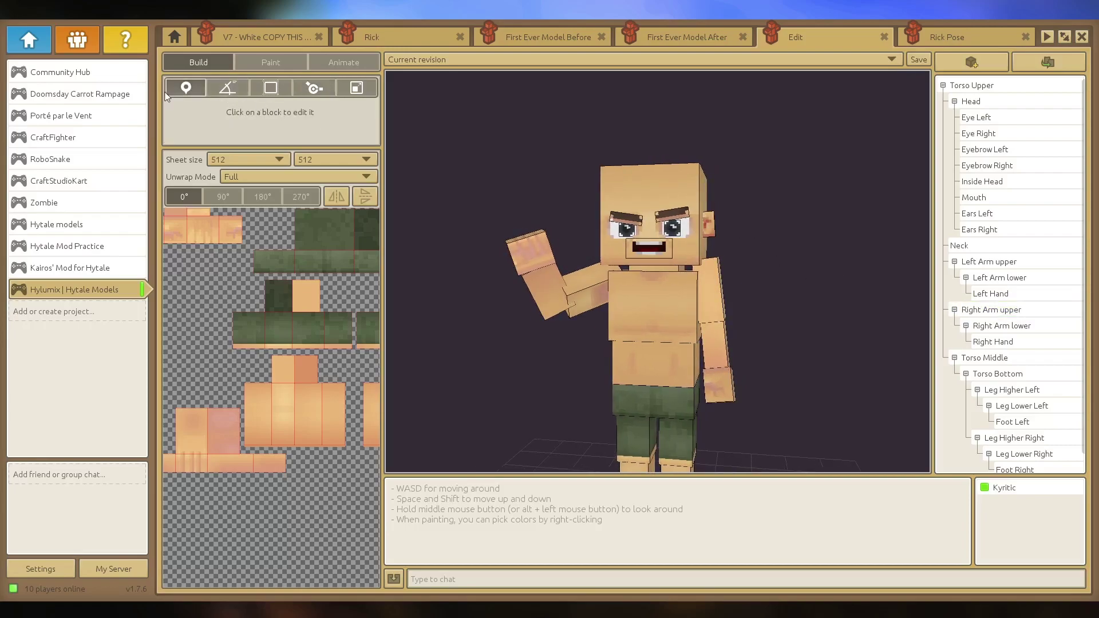
Step: Lower the Right Arm upper block to position 17, 0, 0 so the arm sits back at the shoulder
left_click(257, 66)
left_click(198, 62)
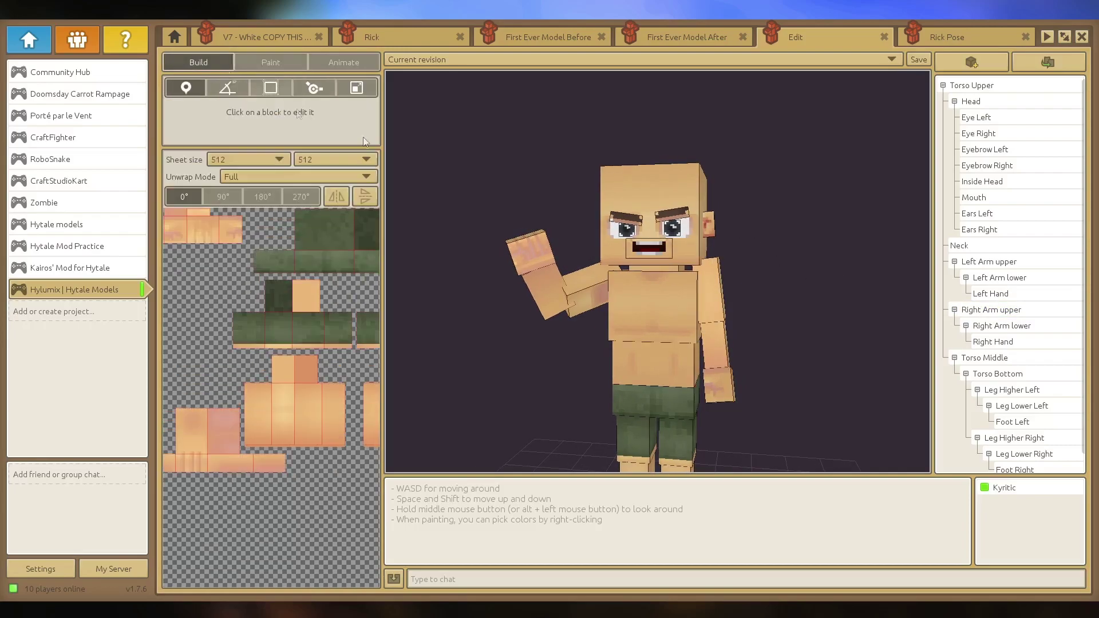
left_click(705, 271)
left_click_drag(708, 244, 706, 249)
left_click(739, 257)
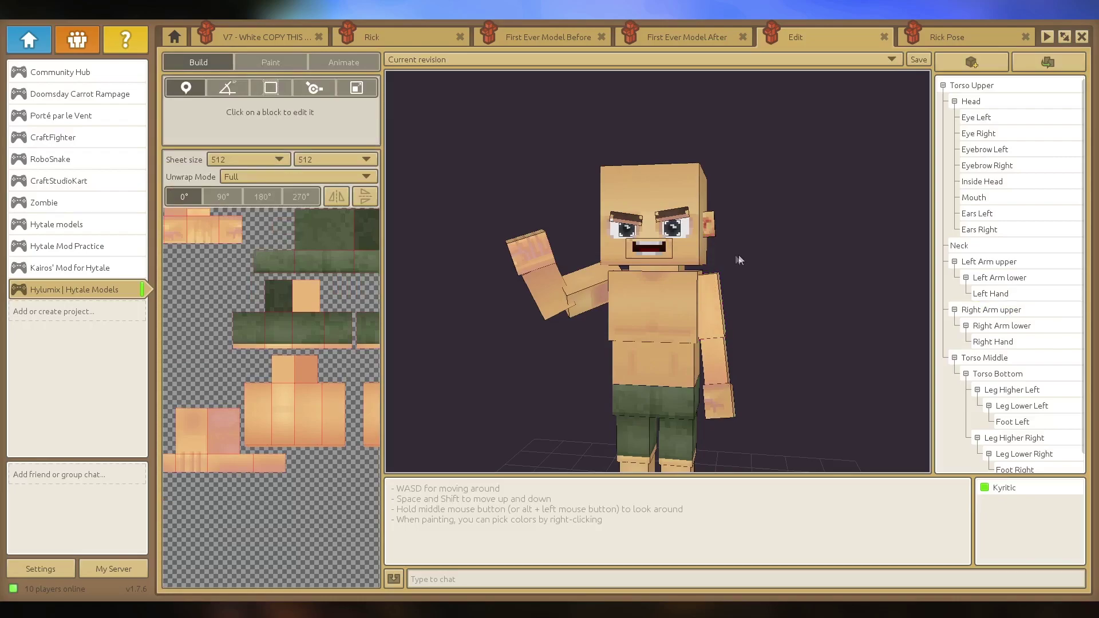
Step: Compare the position settings of the Right Arm upper and Left Arm upper blocks
key("a")
left_click(706, 285)
left_click(586, 281)
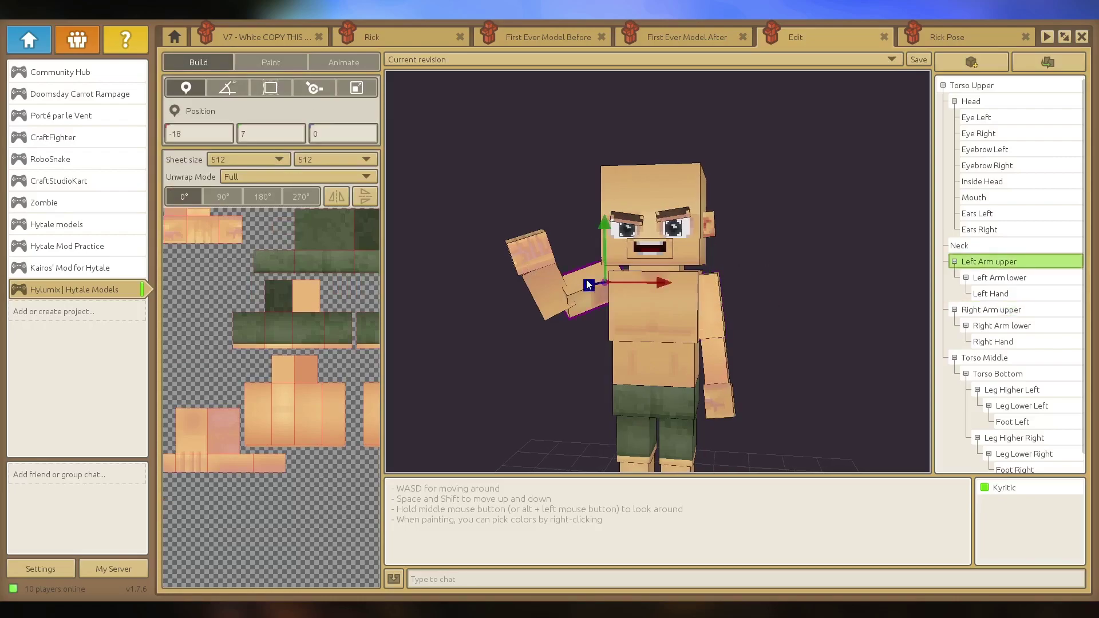
Step: Rotate the Right Arm upper block forward to an orientation of about -7, 90, -71, working from the side of the model
left_click(720, 305)
key("d")
middle_click_drag(720, 306, 629, 307)
key("d")
key("a")
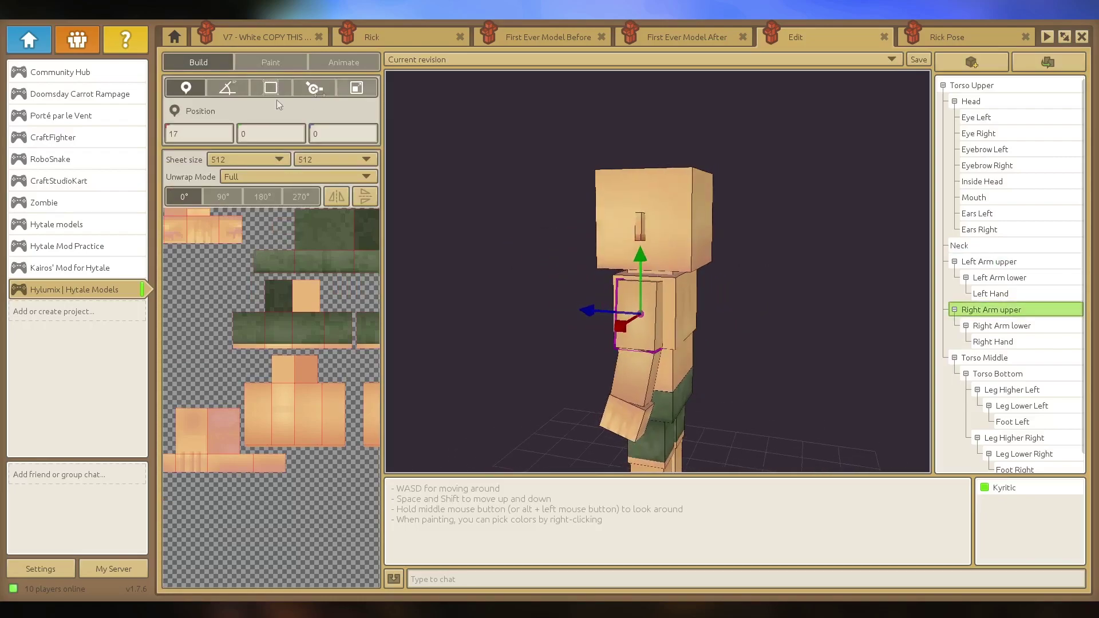
left_click(228, 88)
key("a")
middle_click_drag(404, 235, 475, 241)
middle_click_drag(730, 287, 658, 289)
key("d")
left_click_drag(719, 294, 707, 360)
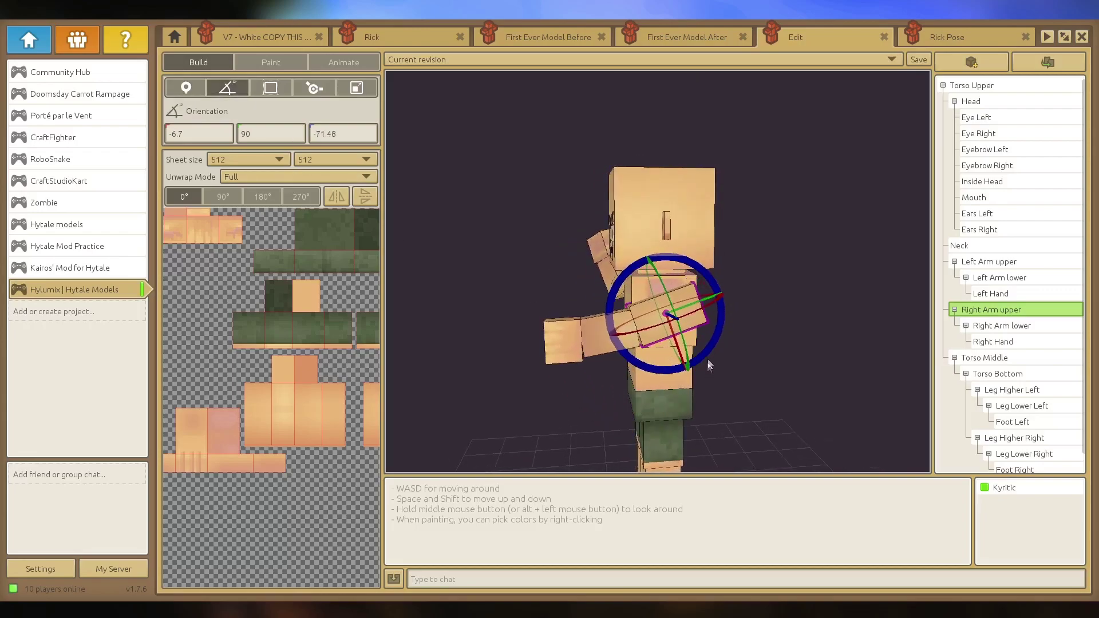
Step: Rotate the Right Arm upper block further so the arm is raised in front of the body, and deselect it
key("a")
middle_click_drag(640, 328, 703, 257)
left_click_drag(703, 261, 919, 289)
key("a")
middle_click_drag(700, 301, 748, 282)
key("d")
left_click_drag(748, 282, 720, 246)
left_click(802, 309)
key("d")
middle_click_drag(802, 309, 567, 309)
key("d")
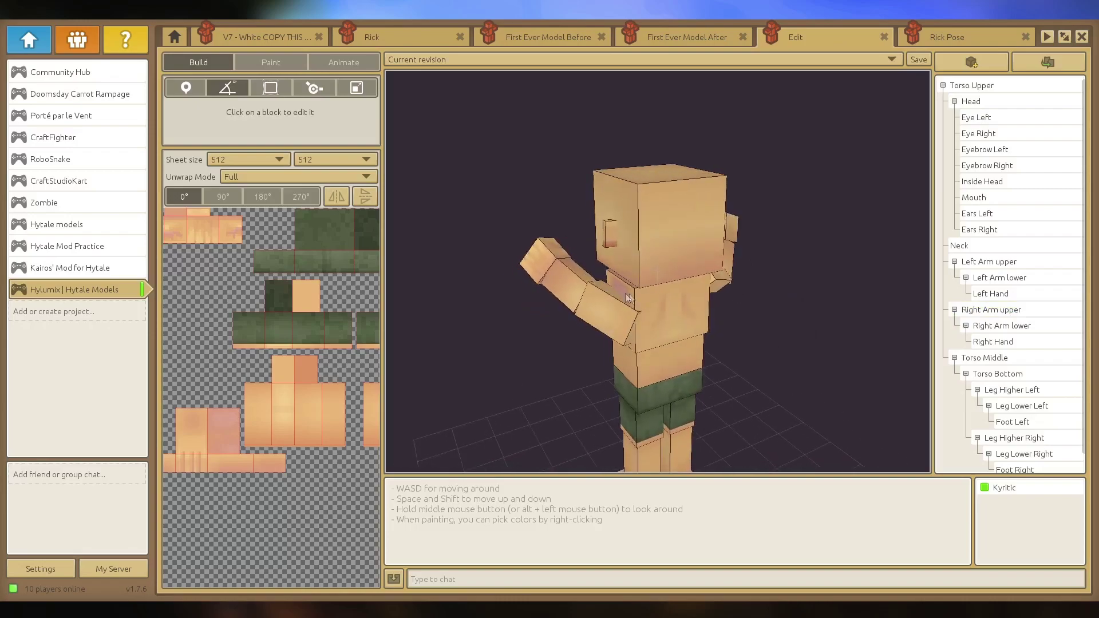
Step: Switch the Edit model to painting and bring its whole texture sheet into view
left_click(270, 62)
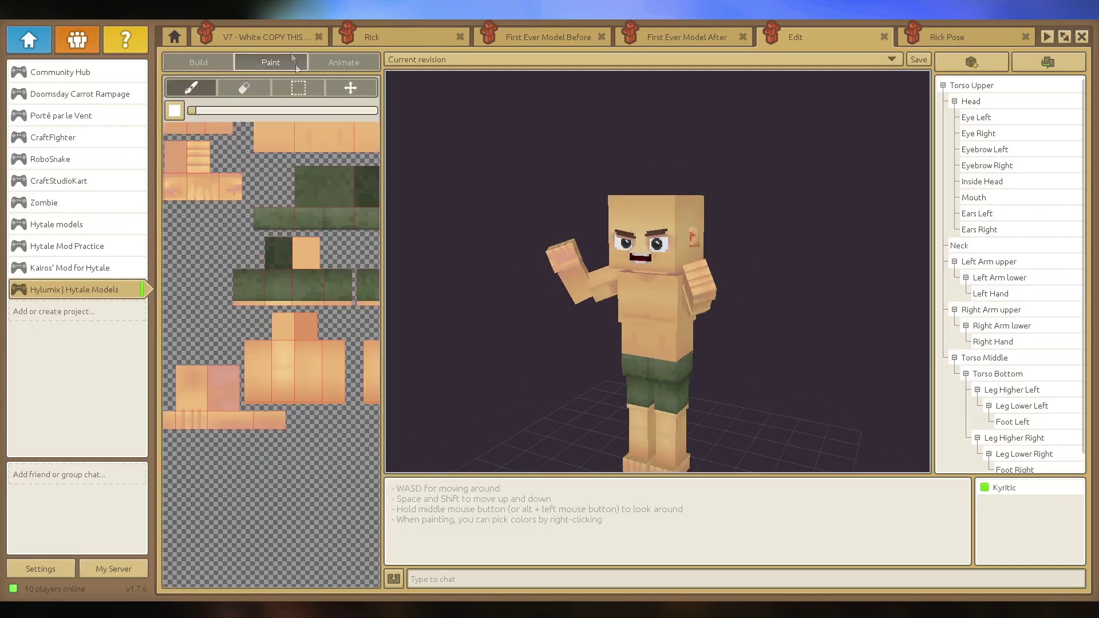
scroll(289, 316, "down", 3)
scroll(288, 315, "down", 1)
middle_click_drag(287, 315, 270, 419)
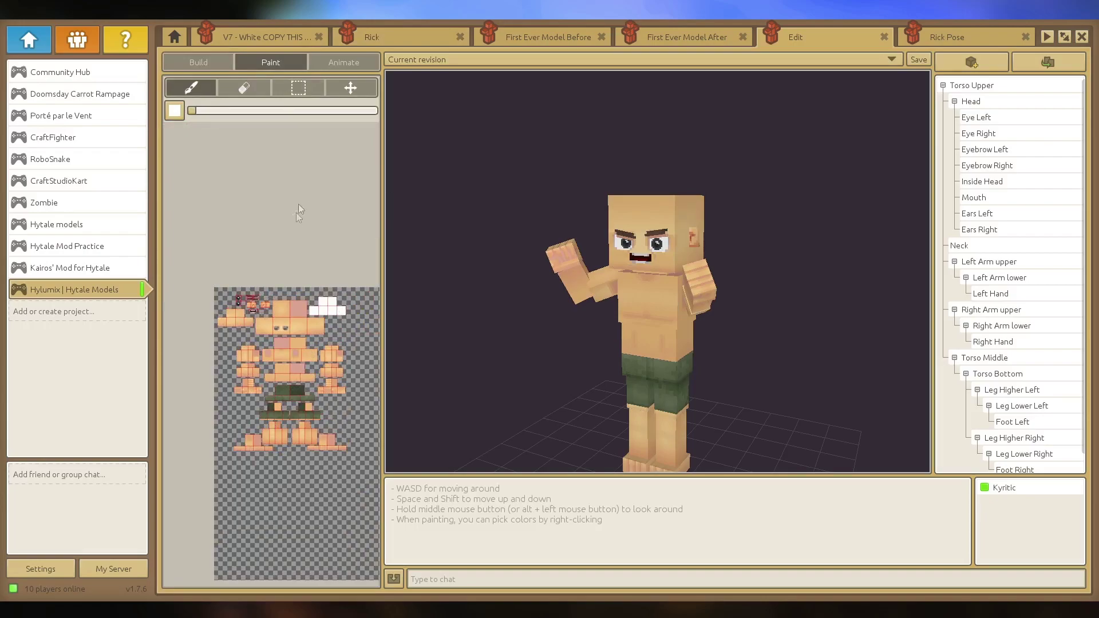
Step: Keep the brush colour white and set the brush size to its maximum
left_click(175, 110)
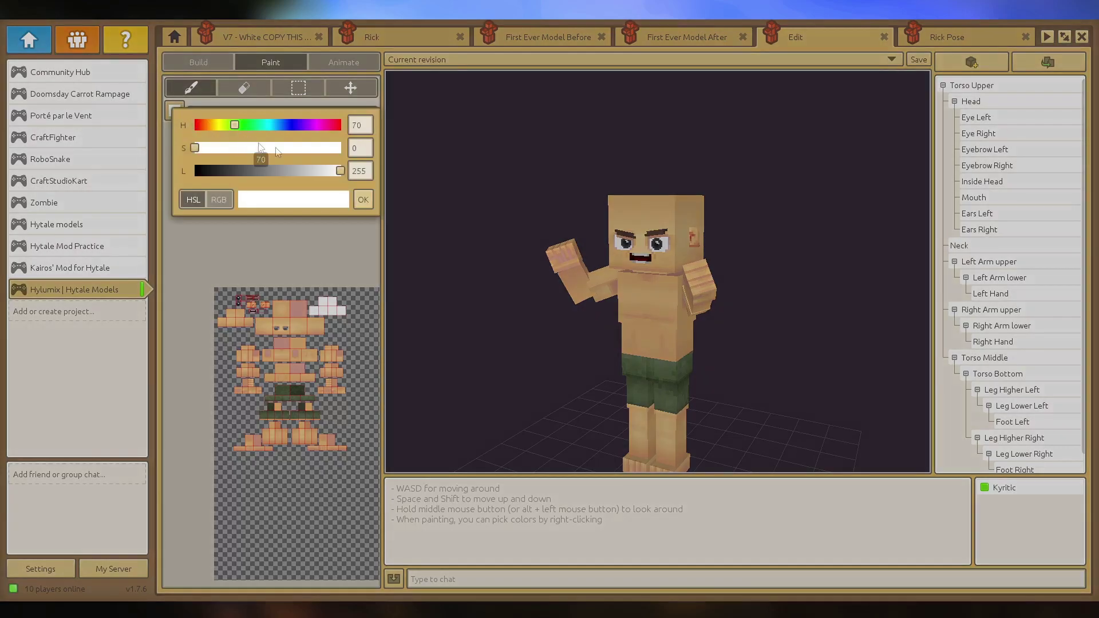
left_click(362, 199)
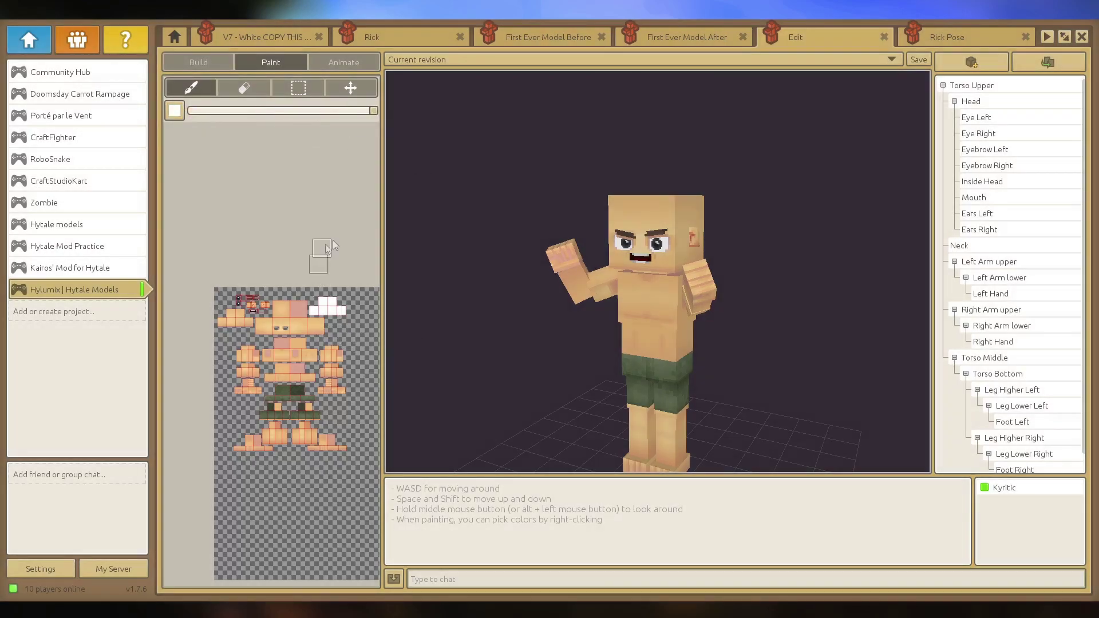
mouse_move(294, 360)
middle_mouse_down()
mouse_move(240, 268)
mouse_move(208, 368)
mouse_move(195, 363)
mouse_move(306, 351)
middle_mouse_up()
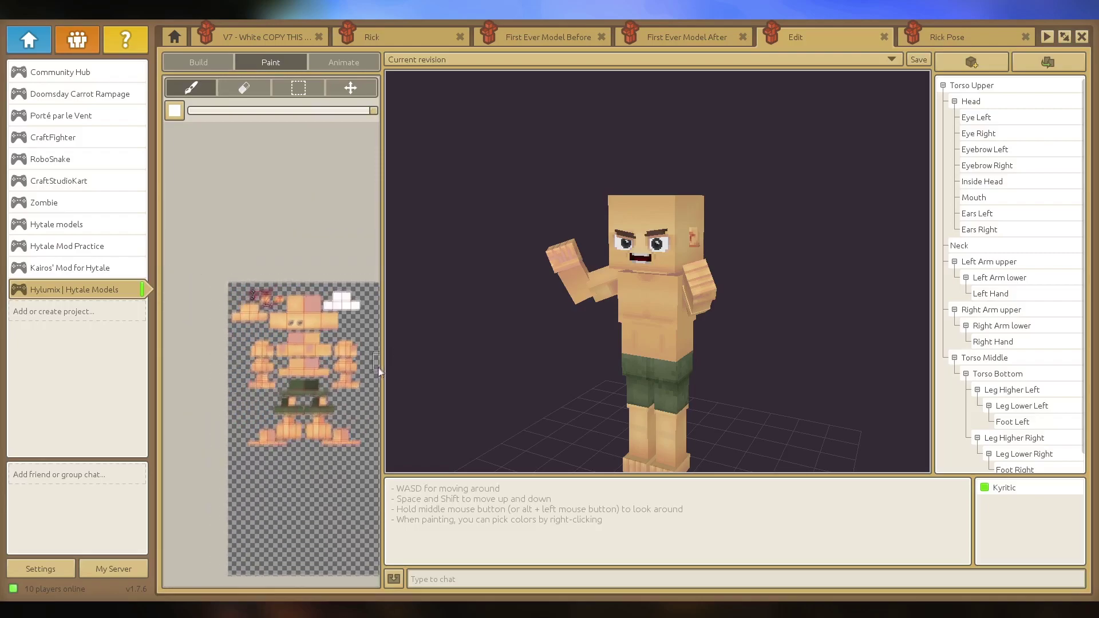
middle_click_drag(379, 368, 366, 376)
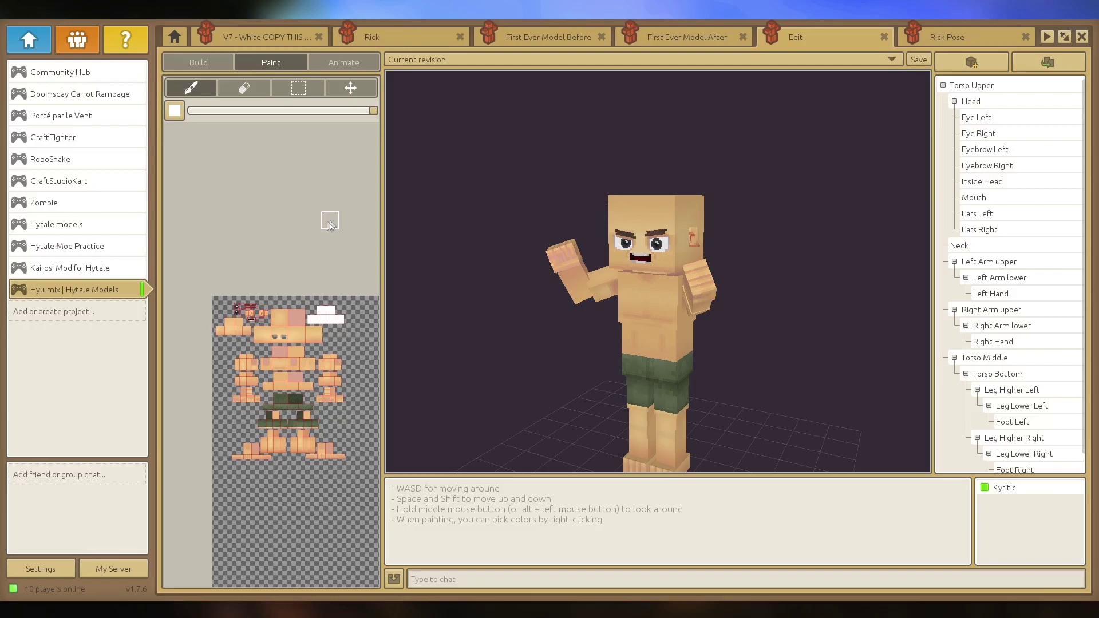
Step: Make a rectangular selection around all the texture parts on the sheet, and clear it
left_click(298, 87)
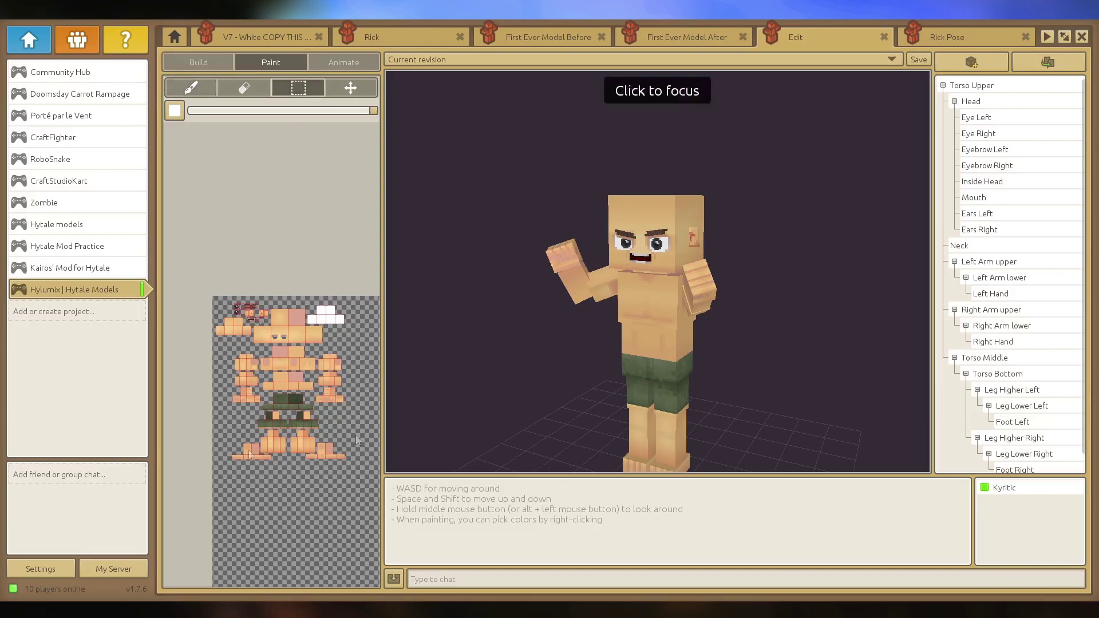
left_click_drag(195, 261, 372, 500)
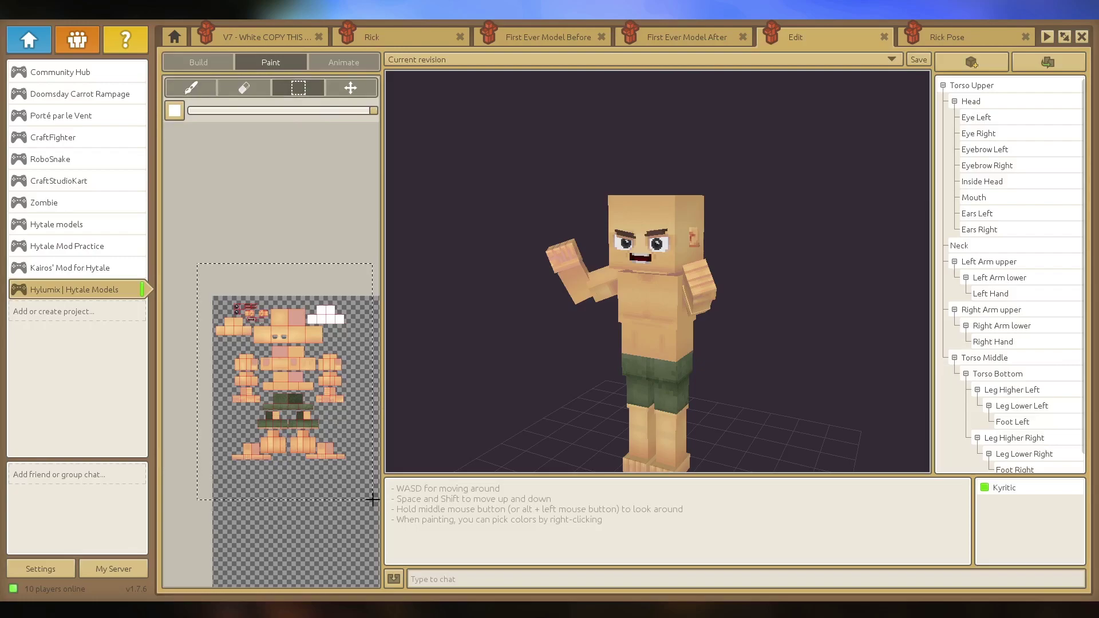
left_click(334, 538)
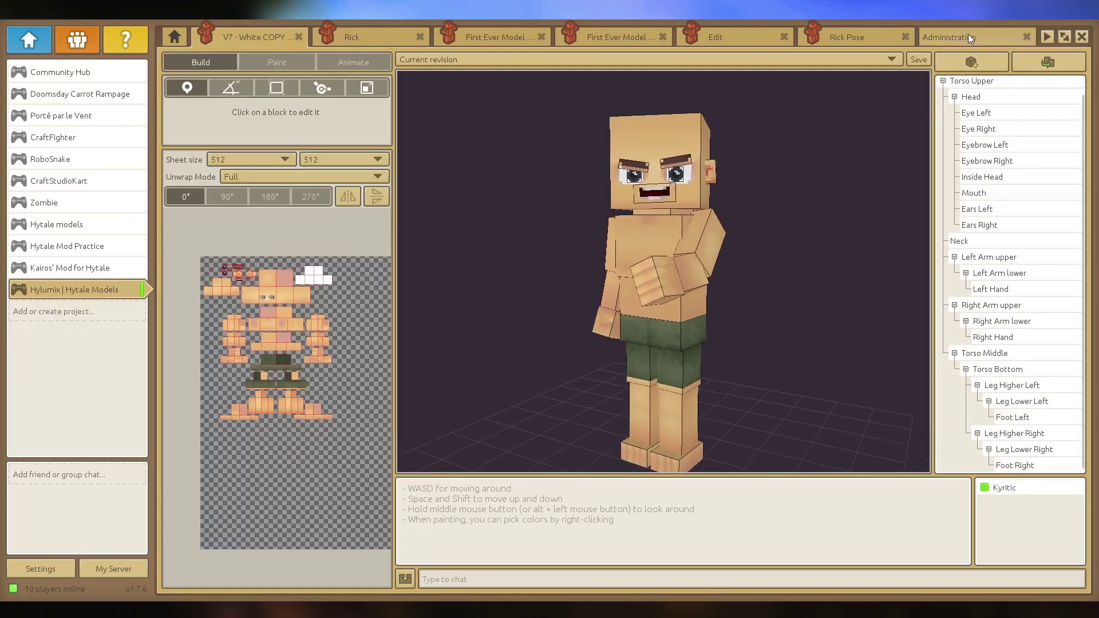
Step: Switch the V7 - White model to painting
left_click(277, 61)
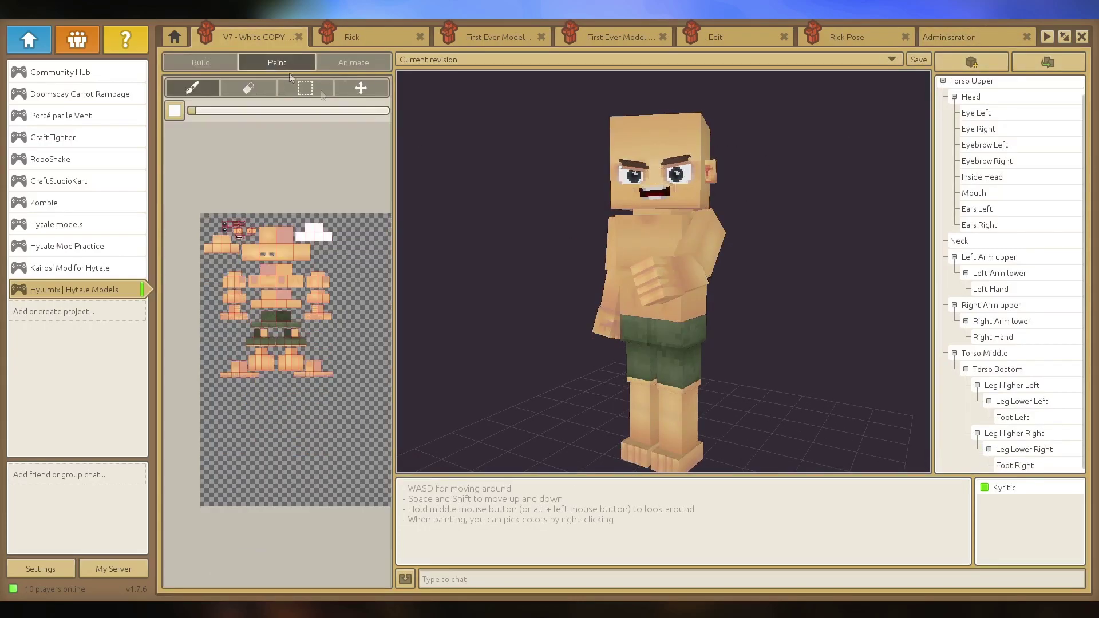
left_click(717, 224)
mouse_move(871, 132)
middle_mouse_down()
mouse_move(921, 128)
mouse_move(859, 143)
mouse_move(870, 132)
middle_mouse_up()
Step: Look through the project's General, Game Controls and Import/Export administration settings
left_click(978, 37)
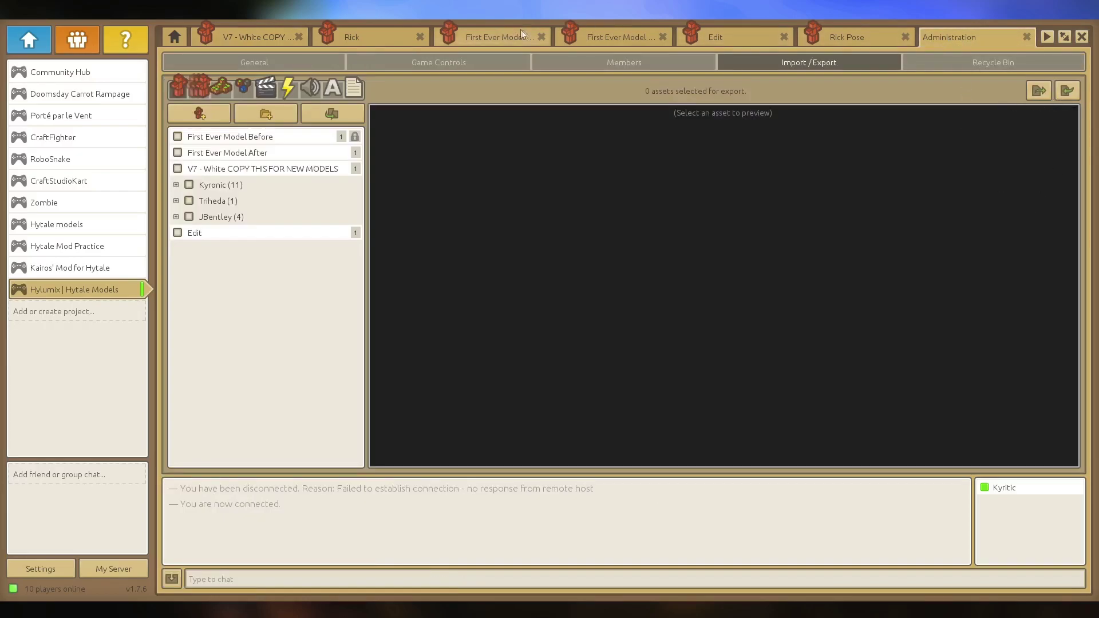
left_click(179, 42)
left_click(996, 40)
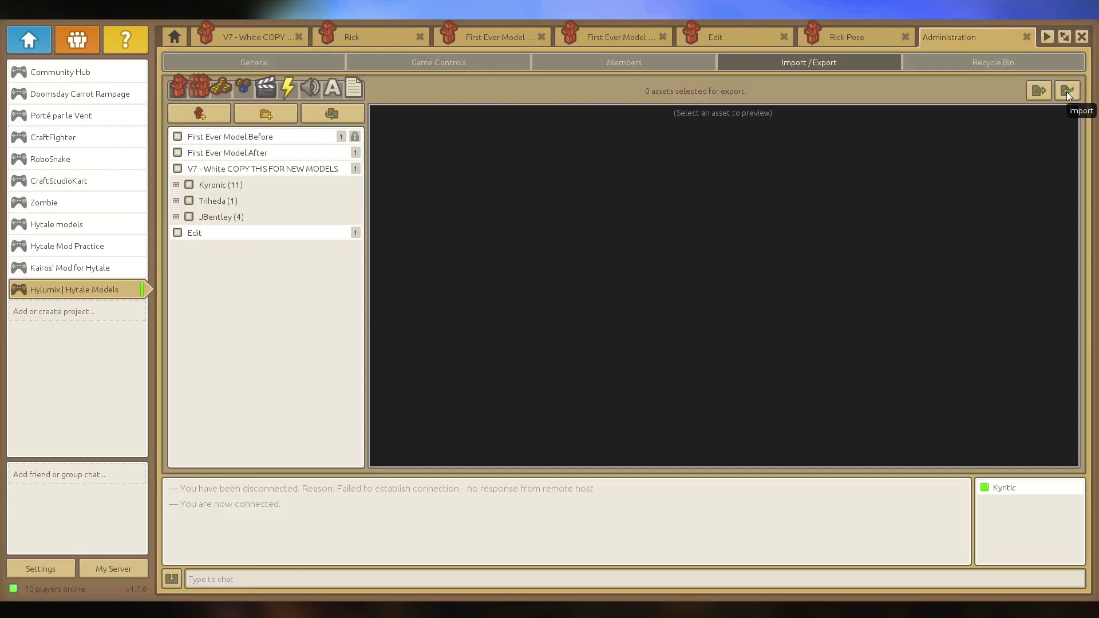
left_click(261, 59)
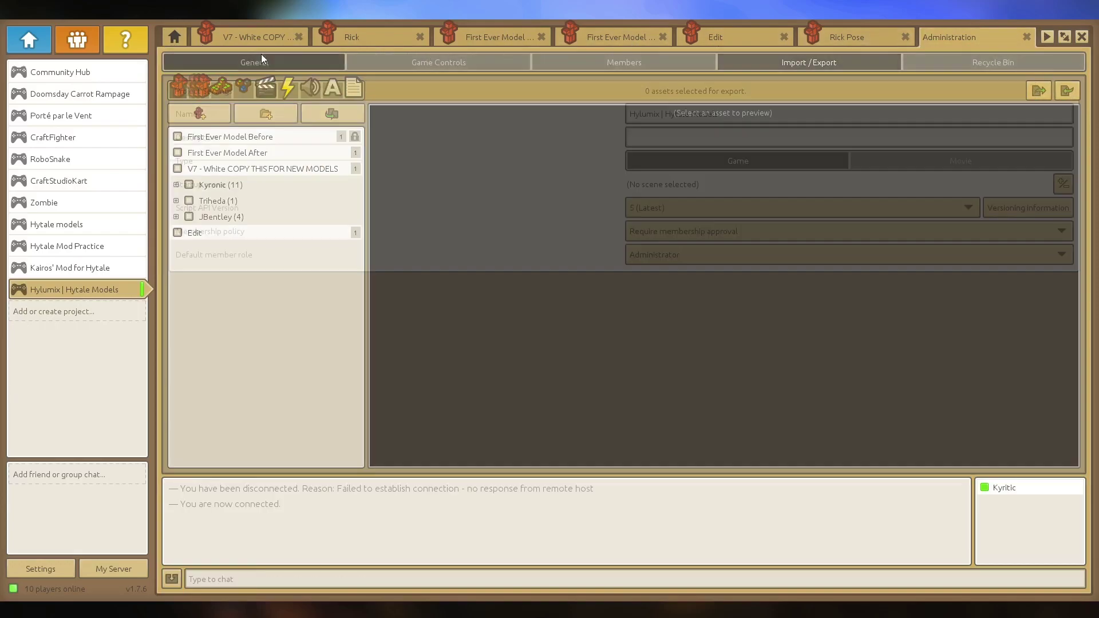
left_click(425, 61)
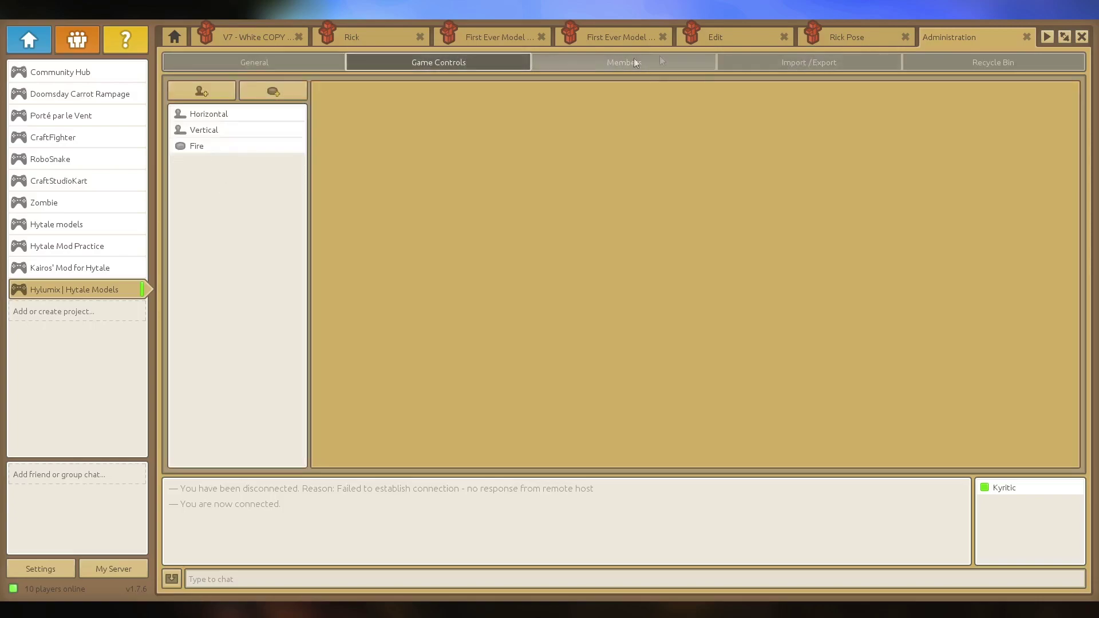
left_click(835, 65)
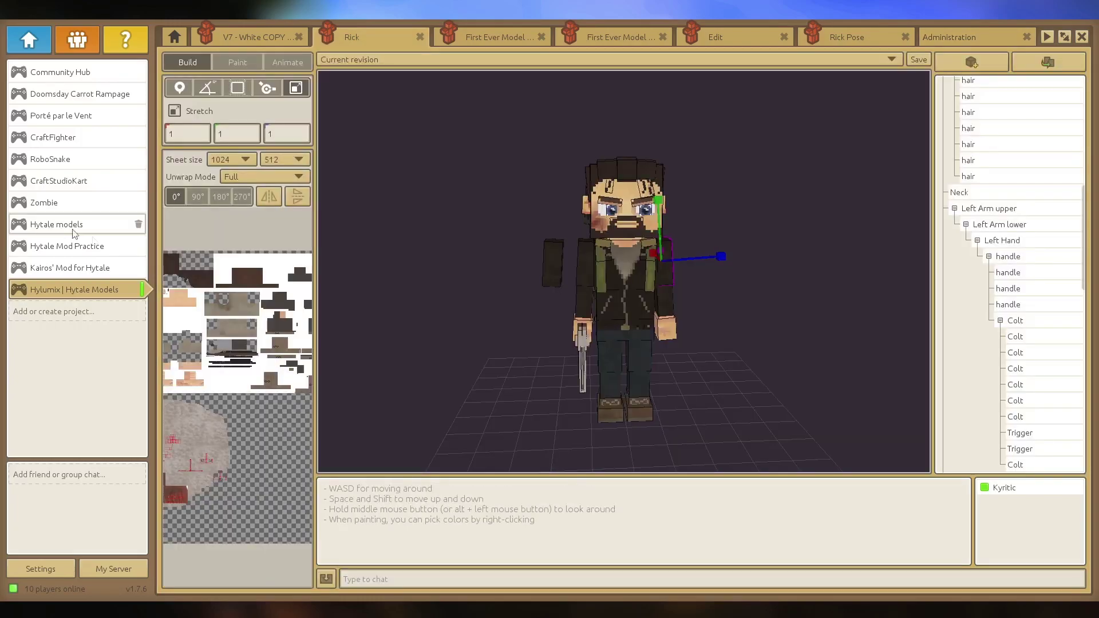
Step: Remove the minus sign from the X stretch of the detached arm block beside the Rick model
key("w")
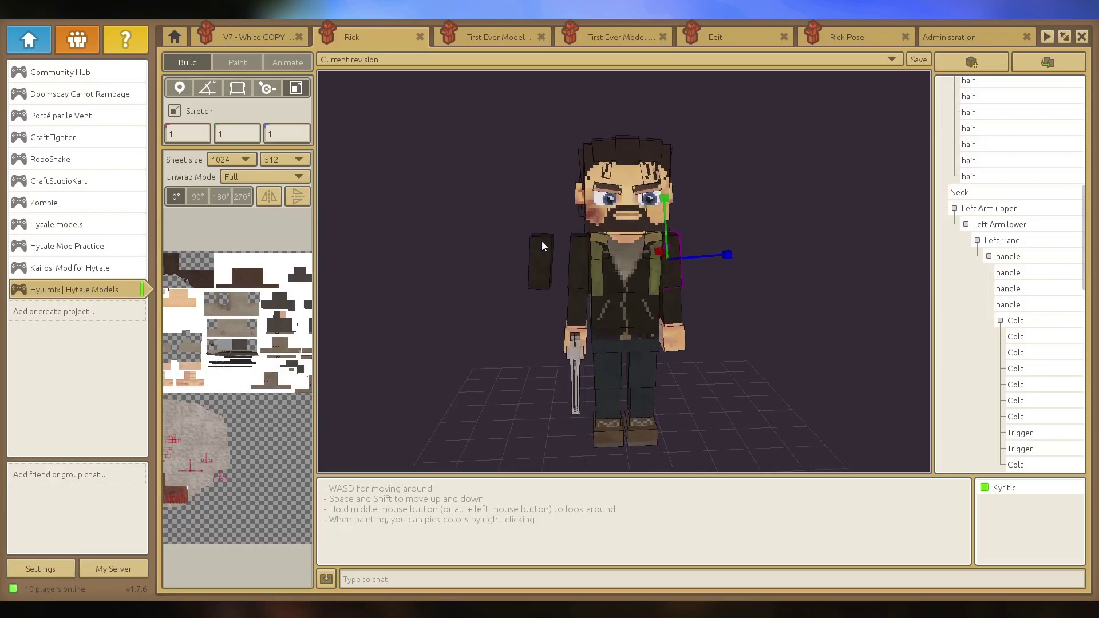
left_click(541, 242)
middle_click_drag(560, 268, 620, 357)
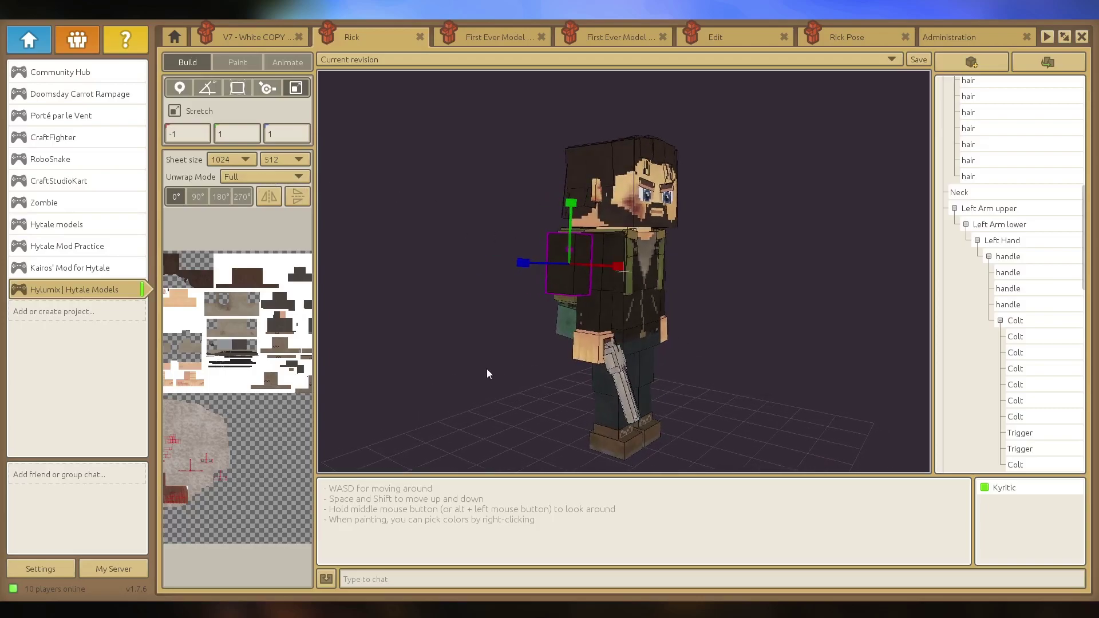
left_click(488, 373)
middle_click_drag(488, 372, 579, 258)
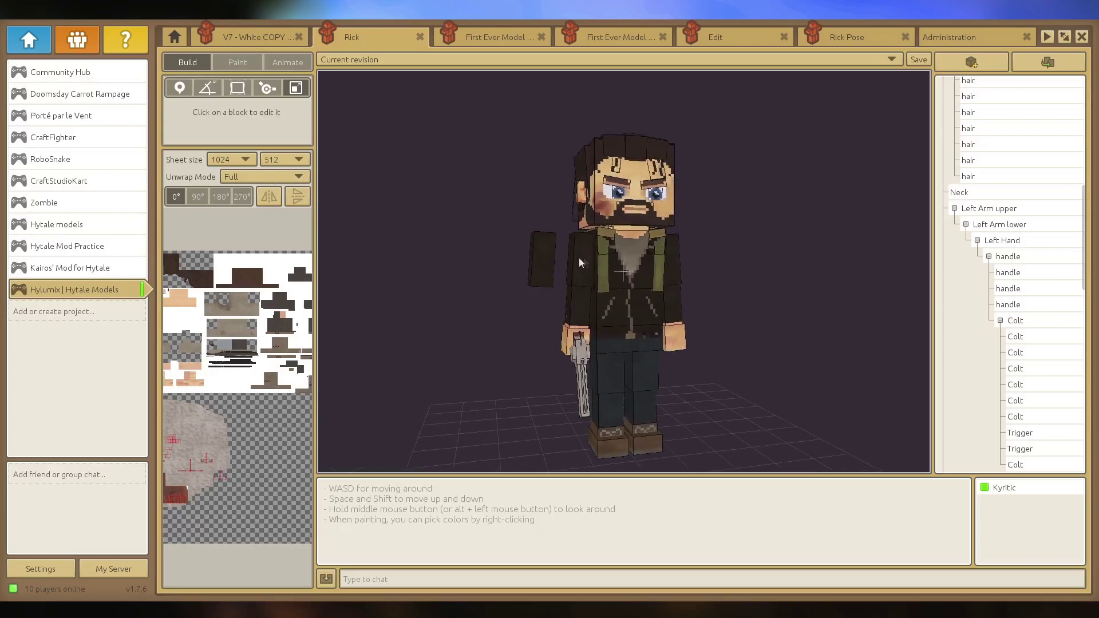
left_click(550, 278)
double_click(172, 136)
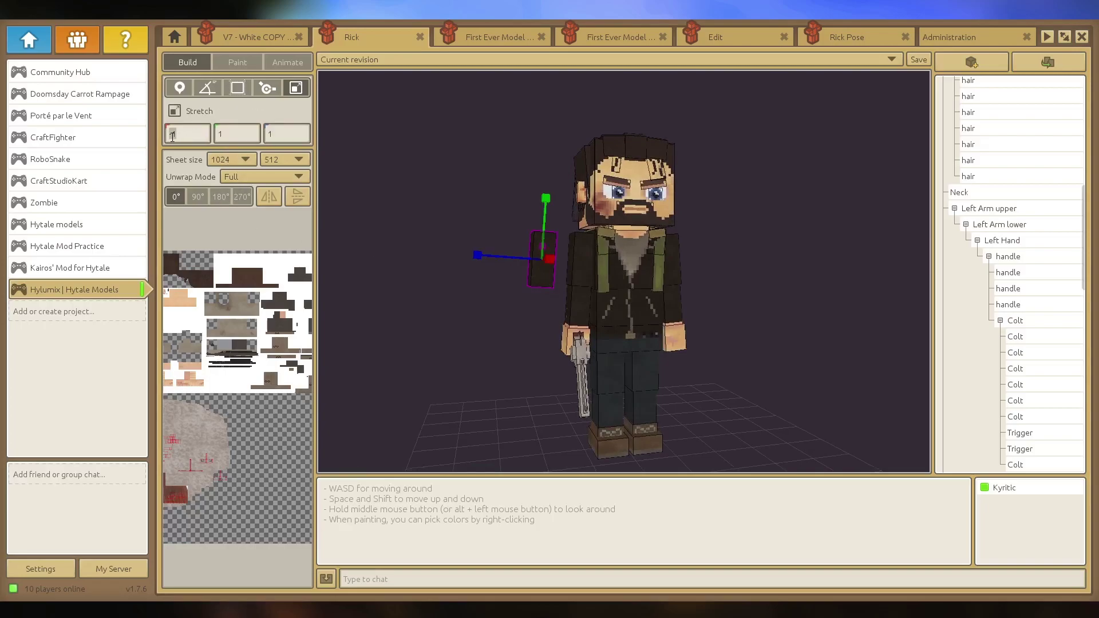
left_click(178, 135)
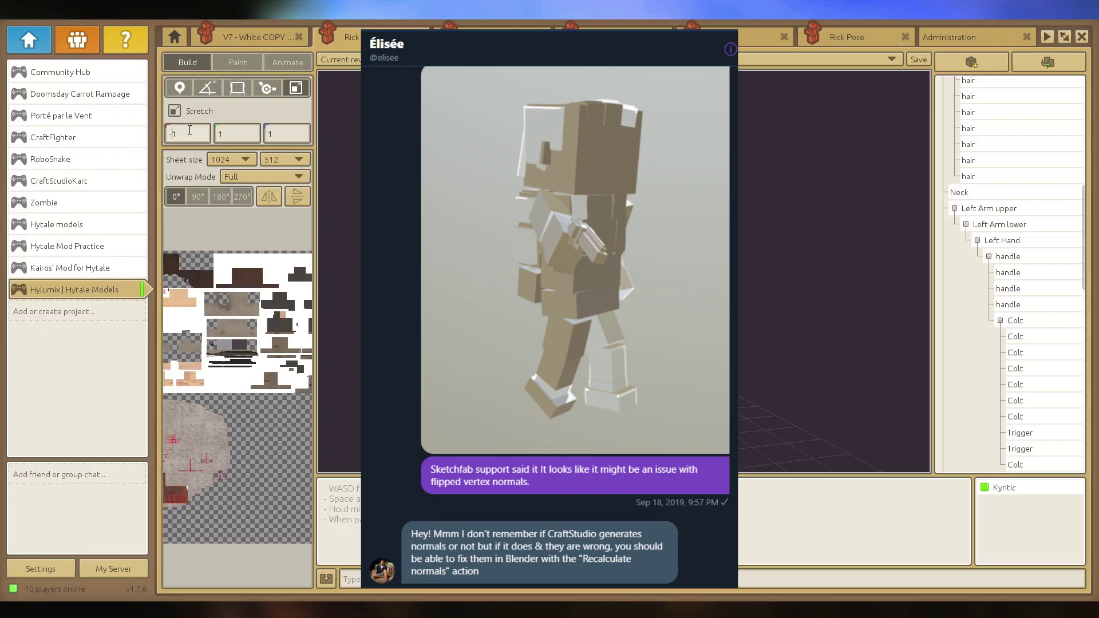
key("BackSpace")
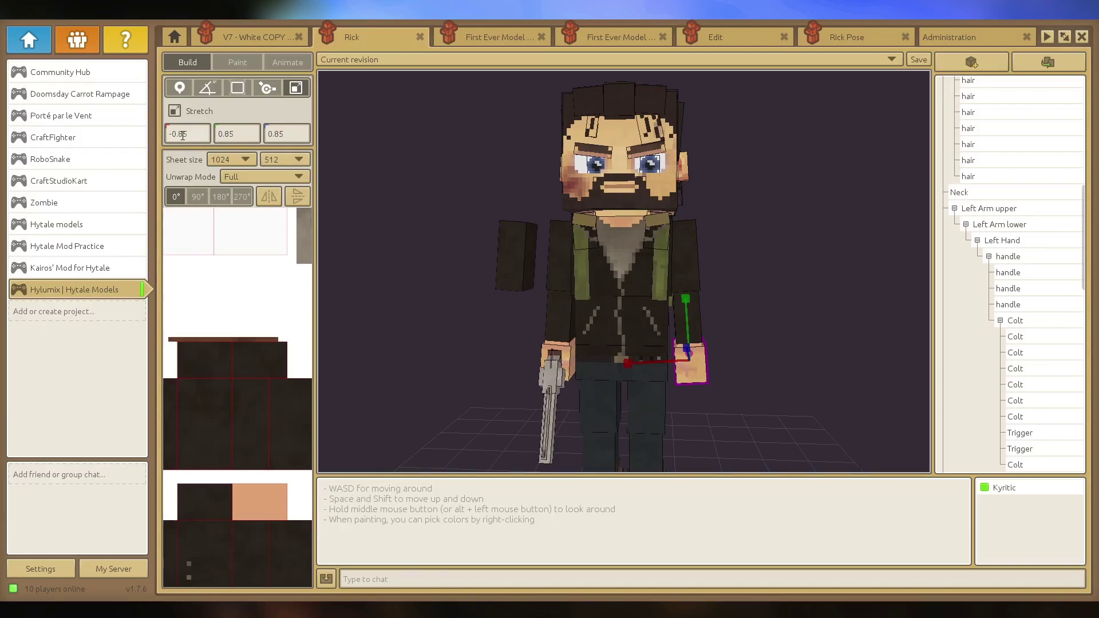
Step: Set the X stretch of Rick's empty hand block to 0.85 and deselect the block
double_click(170, 134)
left_click(170, 134)
key("Delete")
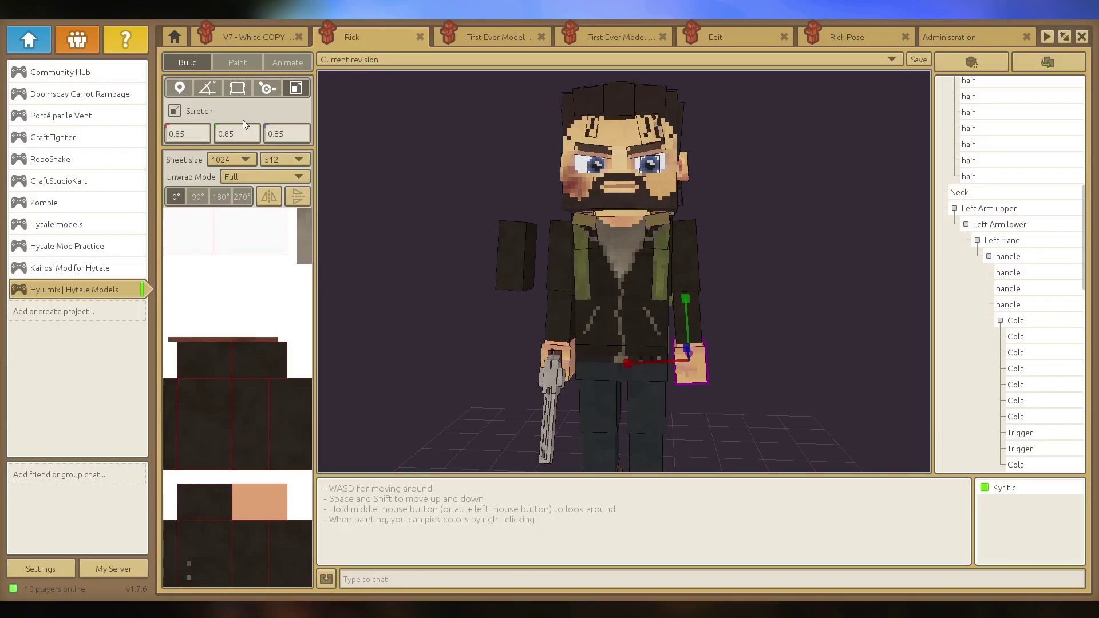
left_click(726, 273)
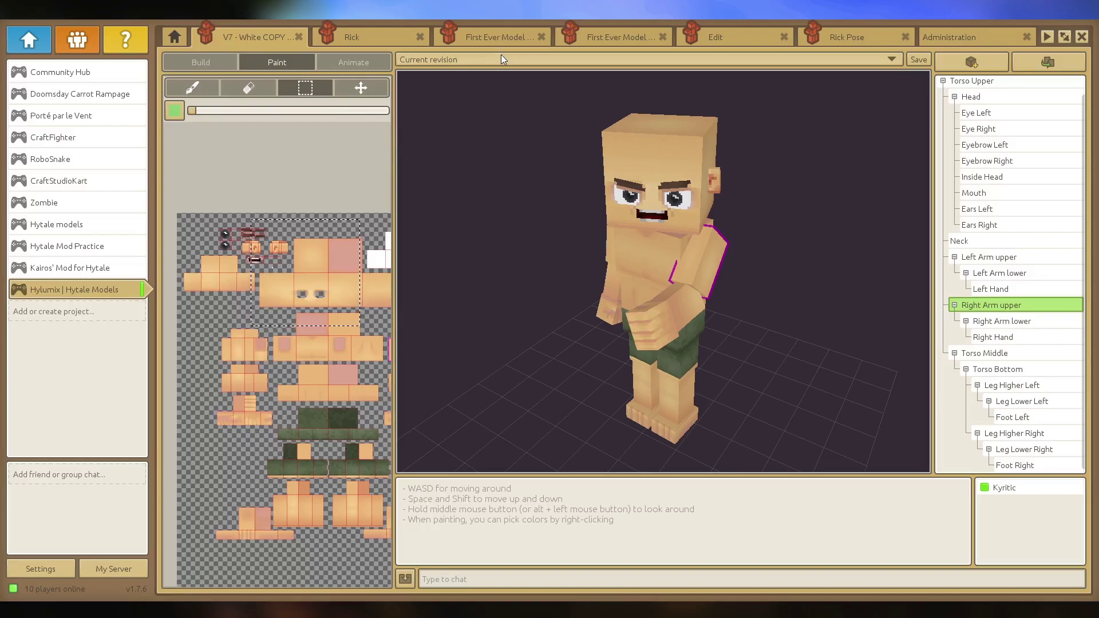
Step: Switch to the Rick Pose model and examine the posed character with its gun from several sides
left_click(500, 54)
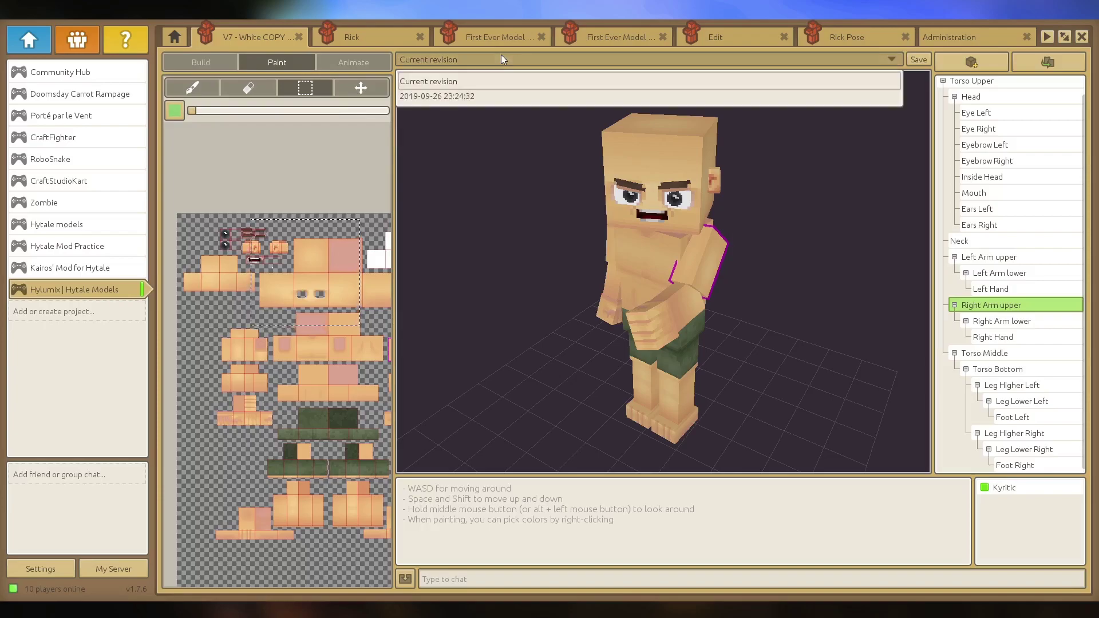
left_click(503, 54)
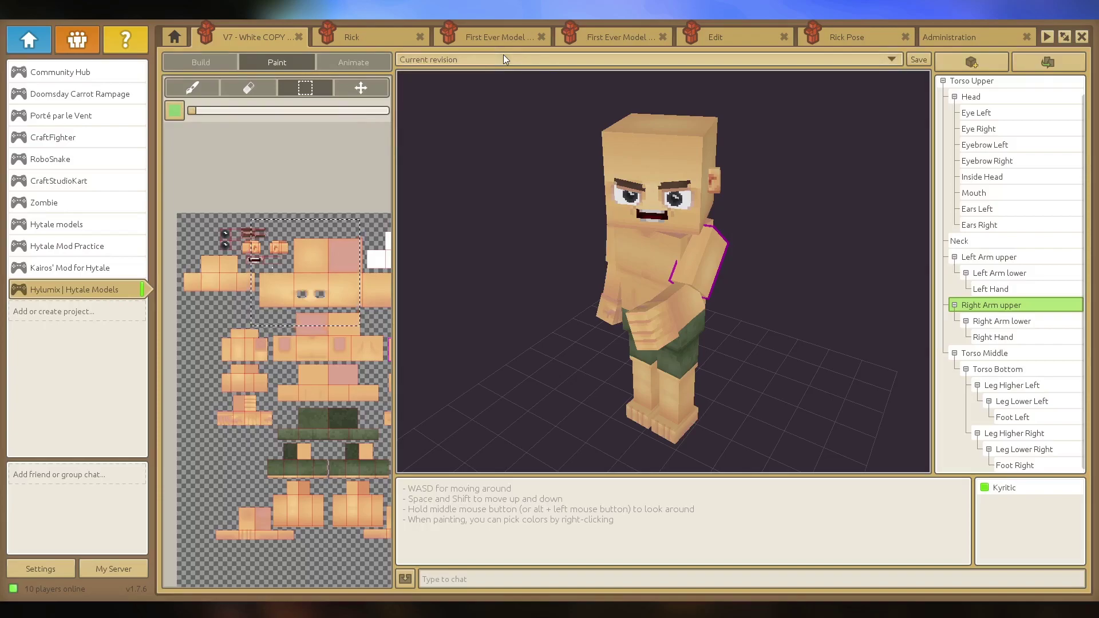
key("ctrl+shift+Tab")
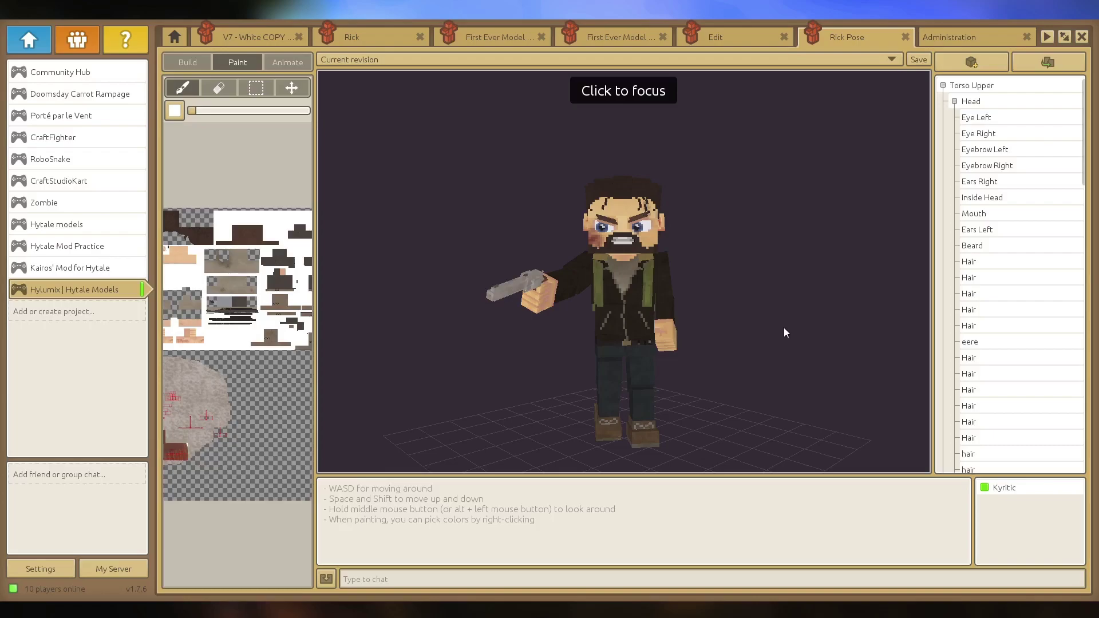
scroll(784, 327, "up", 4)
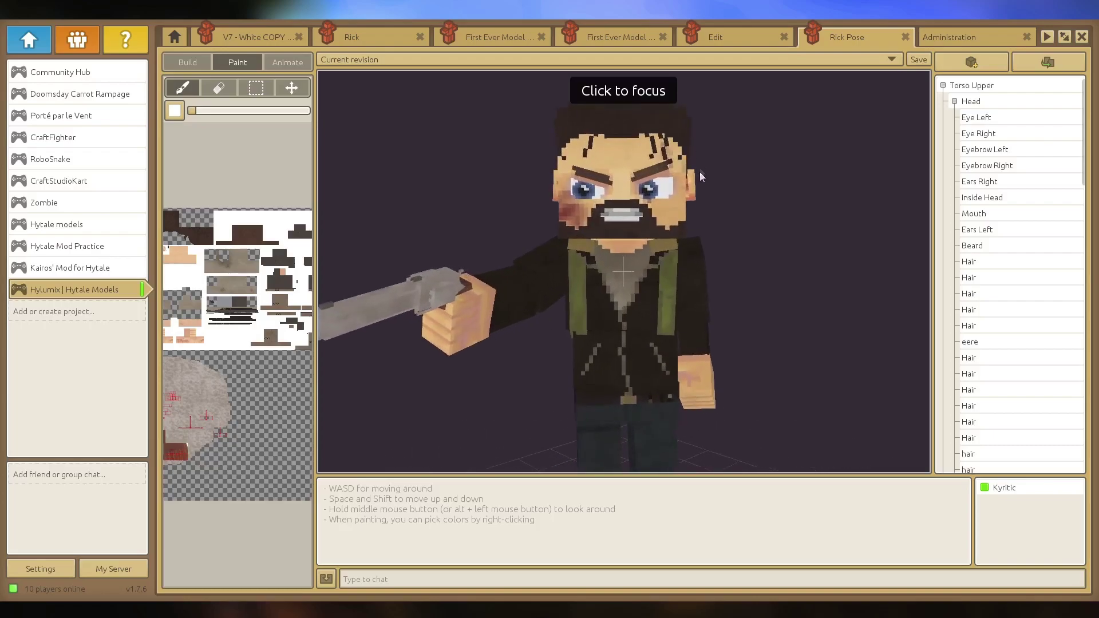
middle_click_drag(700, 172, 589, 139)
left_click(642, 195)
left_click(589, 140)
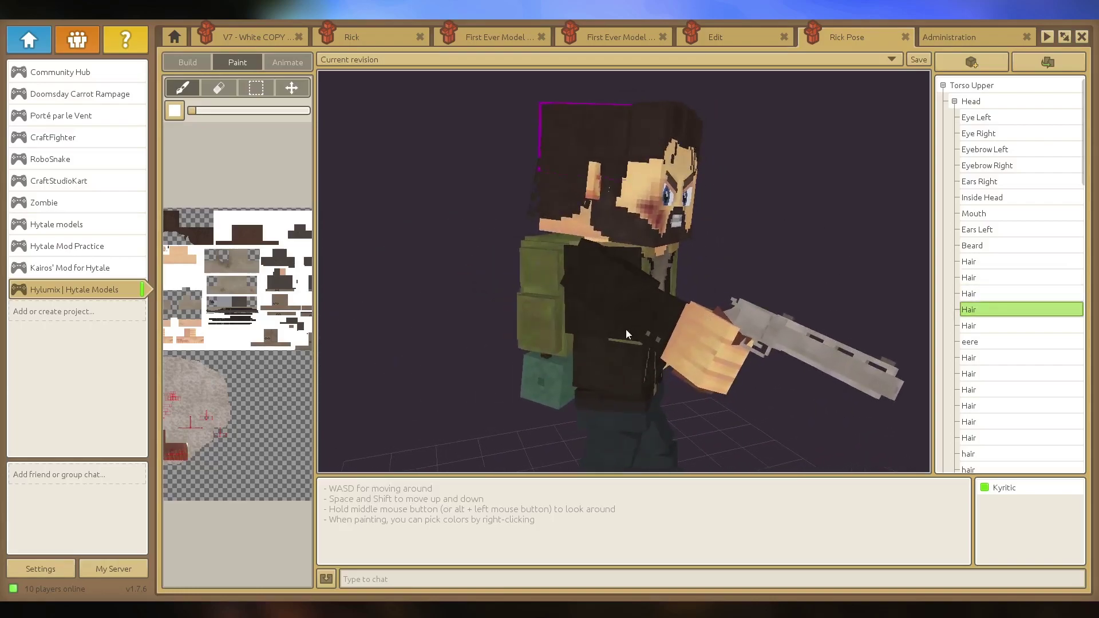
middle_click_drag(627, 330, 714, 386)
left_click(541, 313)
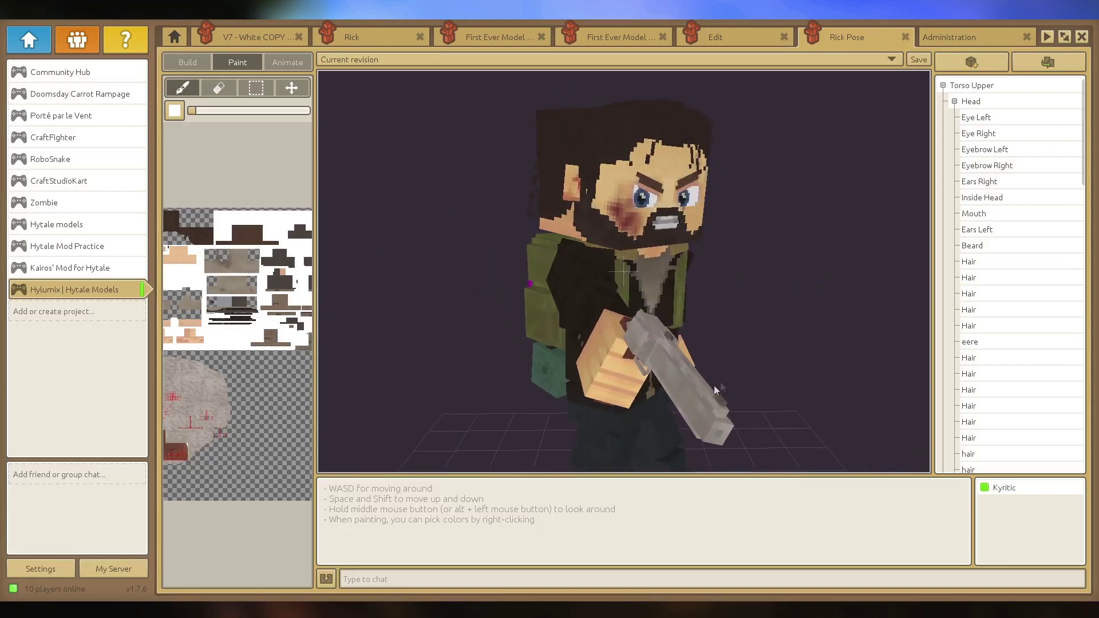
scroll(801, 380, "down", 3)
middle_click_drag(805, 380, 664, 366)
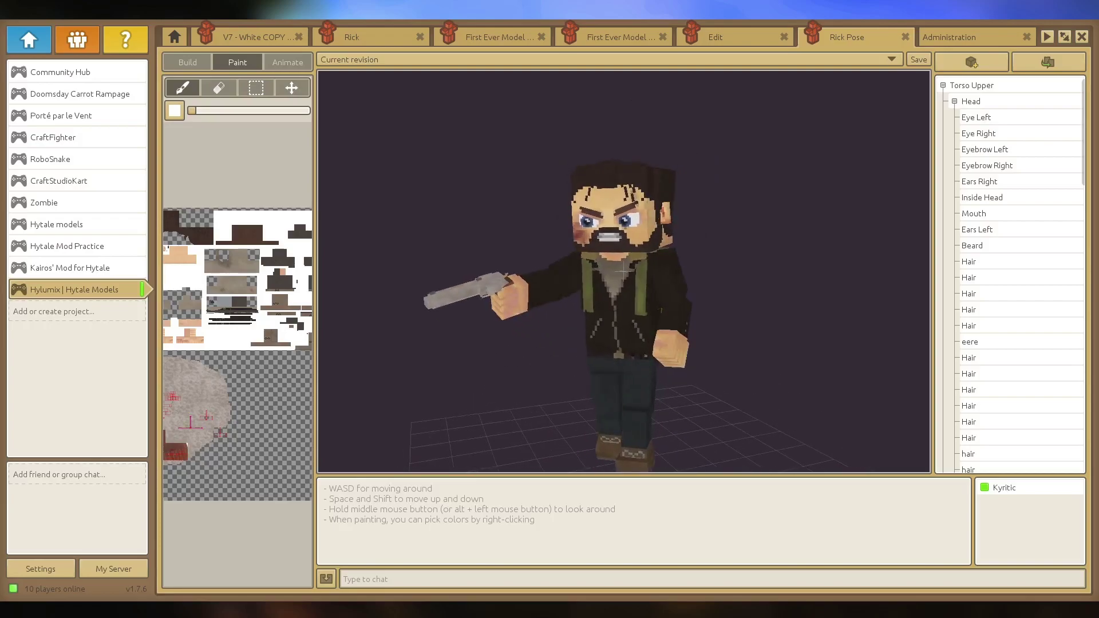